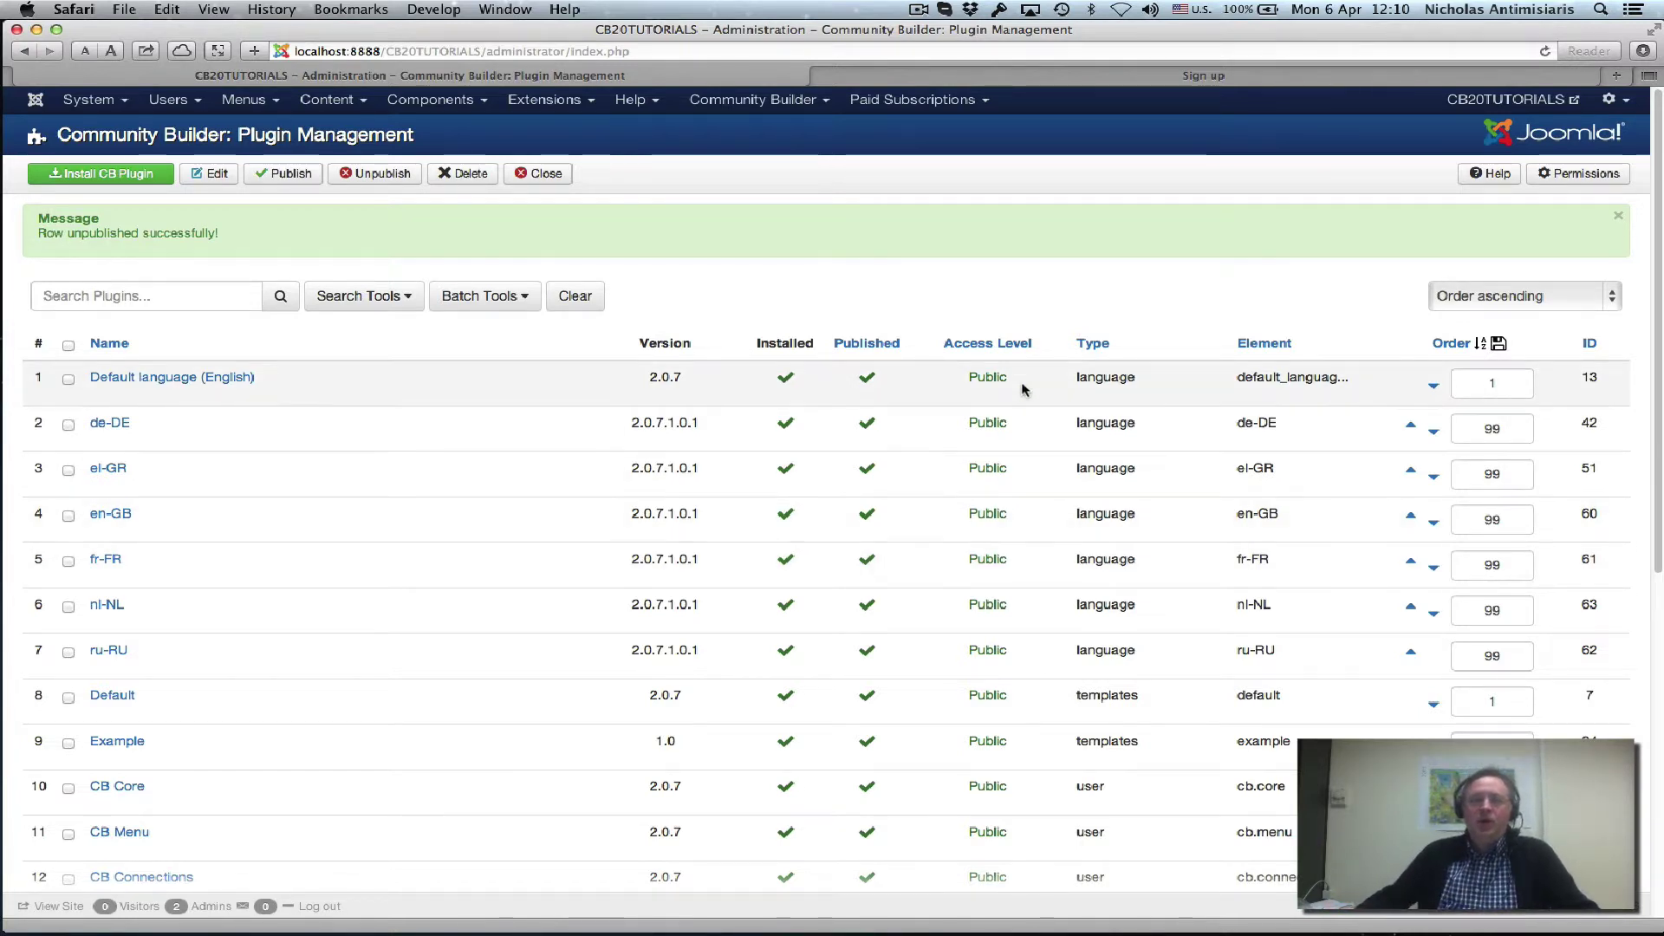
Step: On the Sign up form, set Favorite color to Other and type 'fgdfdg' toward the Other Color field
{"action": "left_click", "coordinate": [1149, 75]}
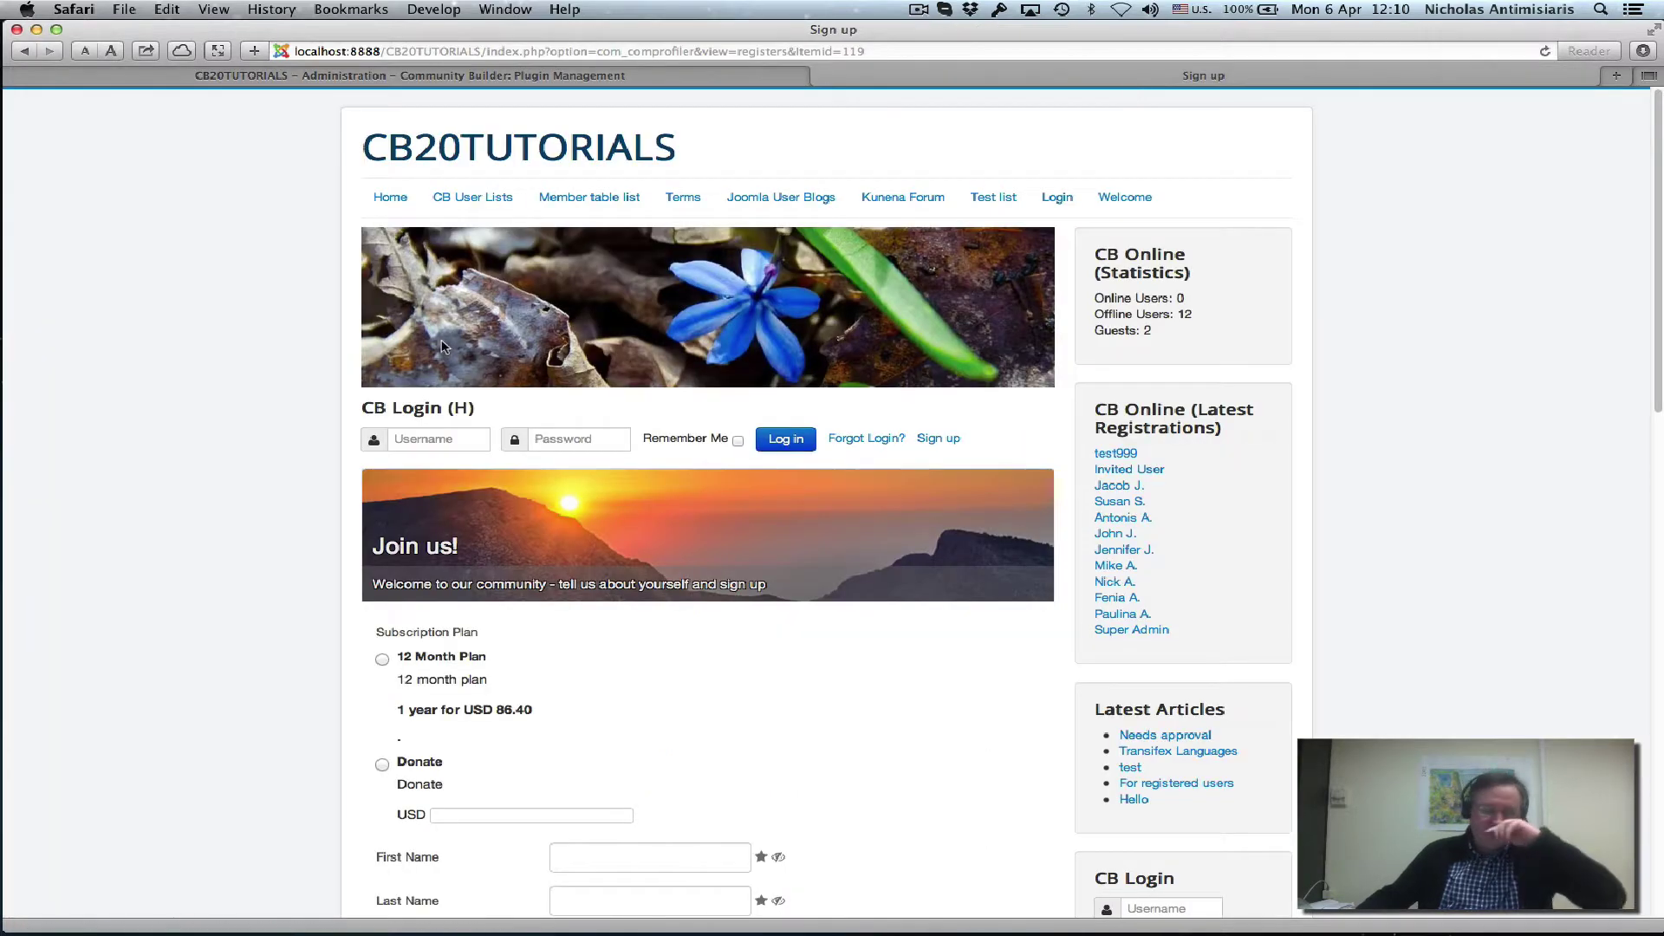
{"action": "scroll", "coordinate": [260, 399], "scroll_direction": "down", "scroll_amount": 10}
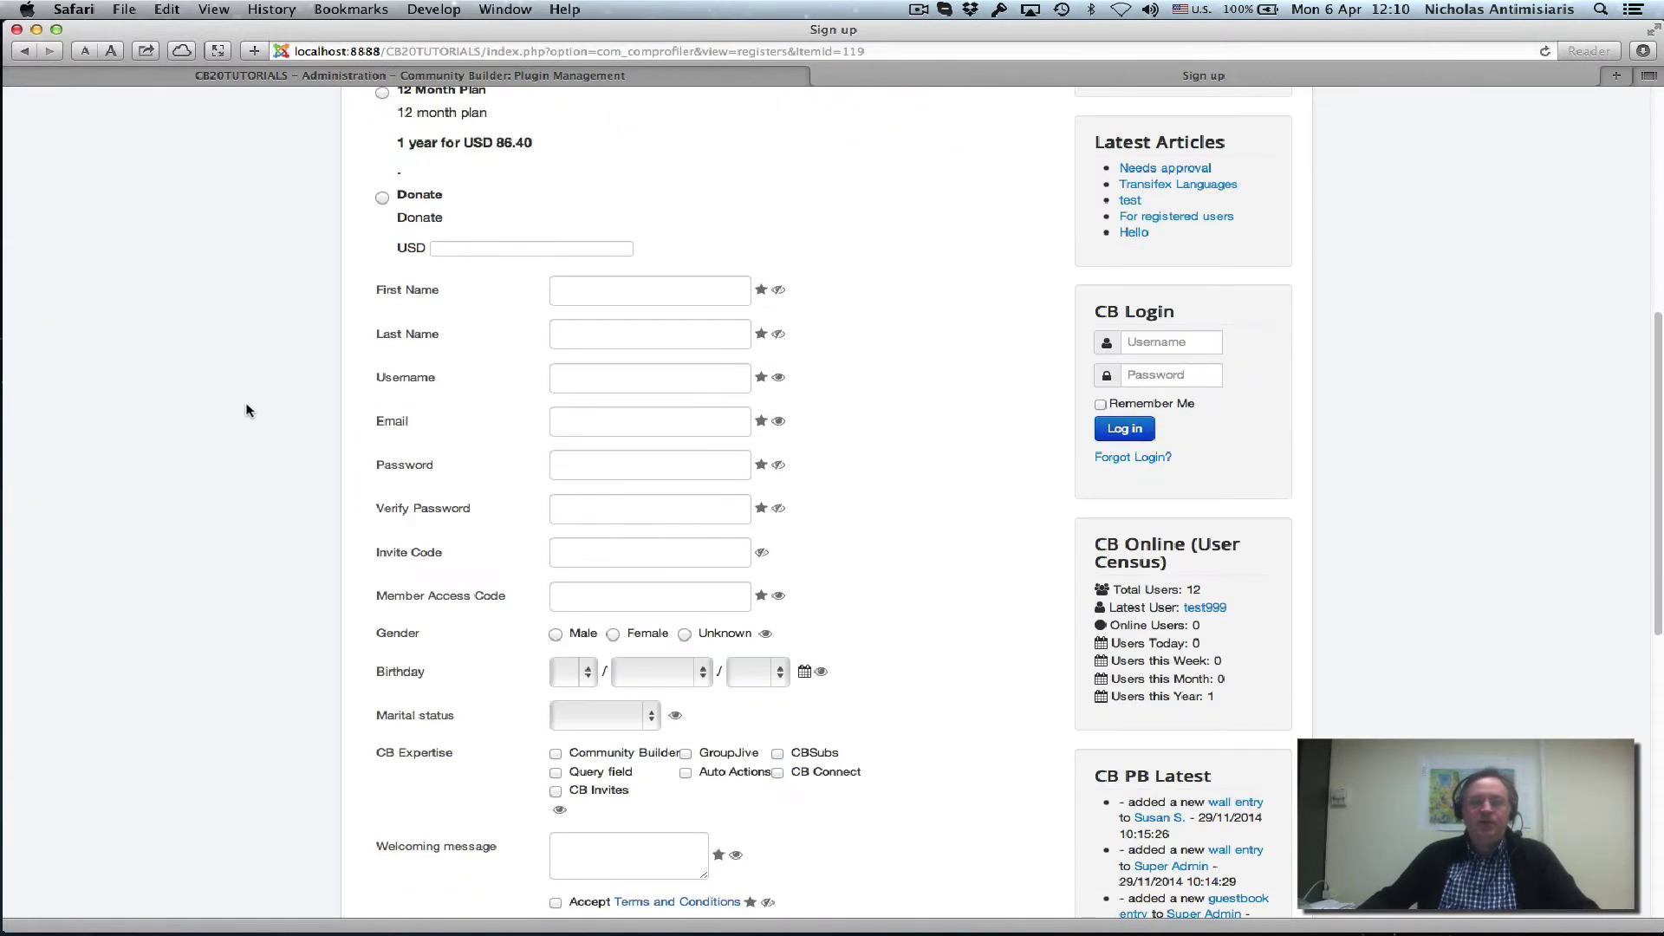
{"action": "scroll", "coordinate": [247, 410], "scroll_direction": "down", "scroll_amount": 5}
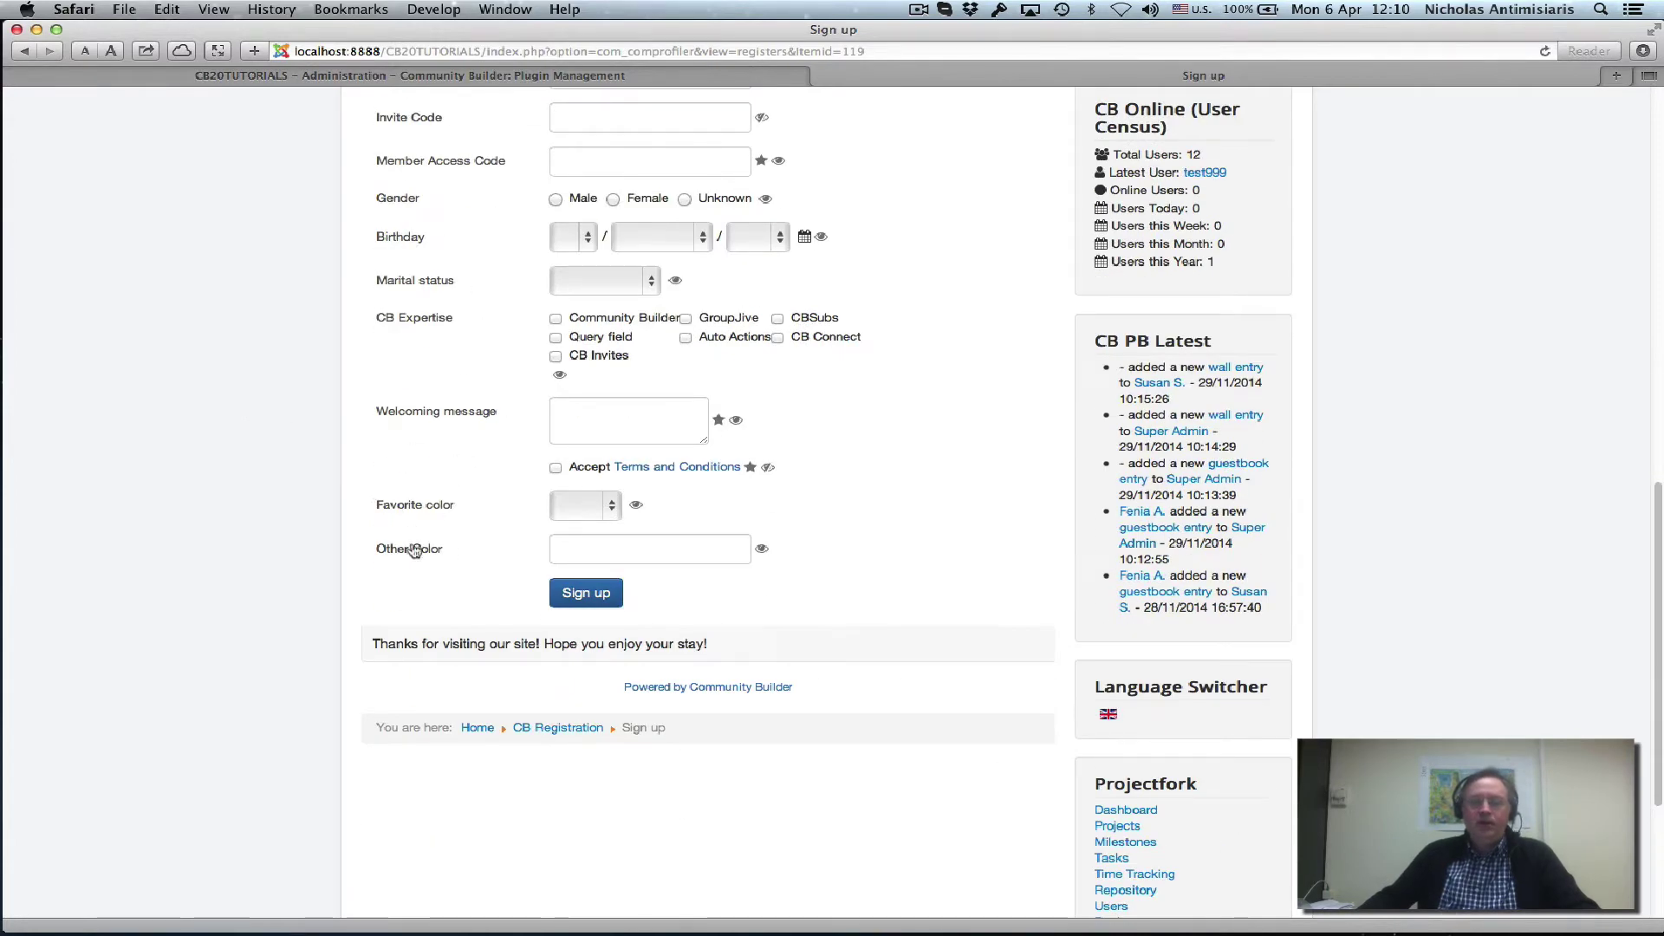
{"action": "left_click", "coordinate": [582, 507]}
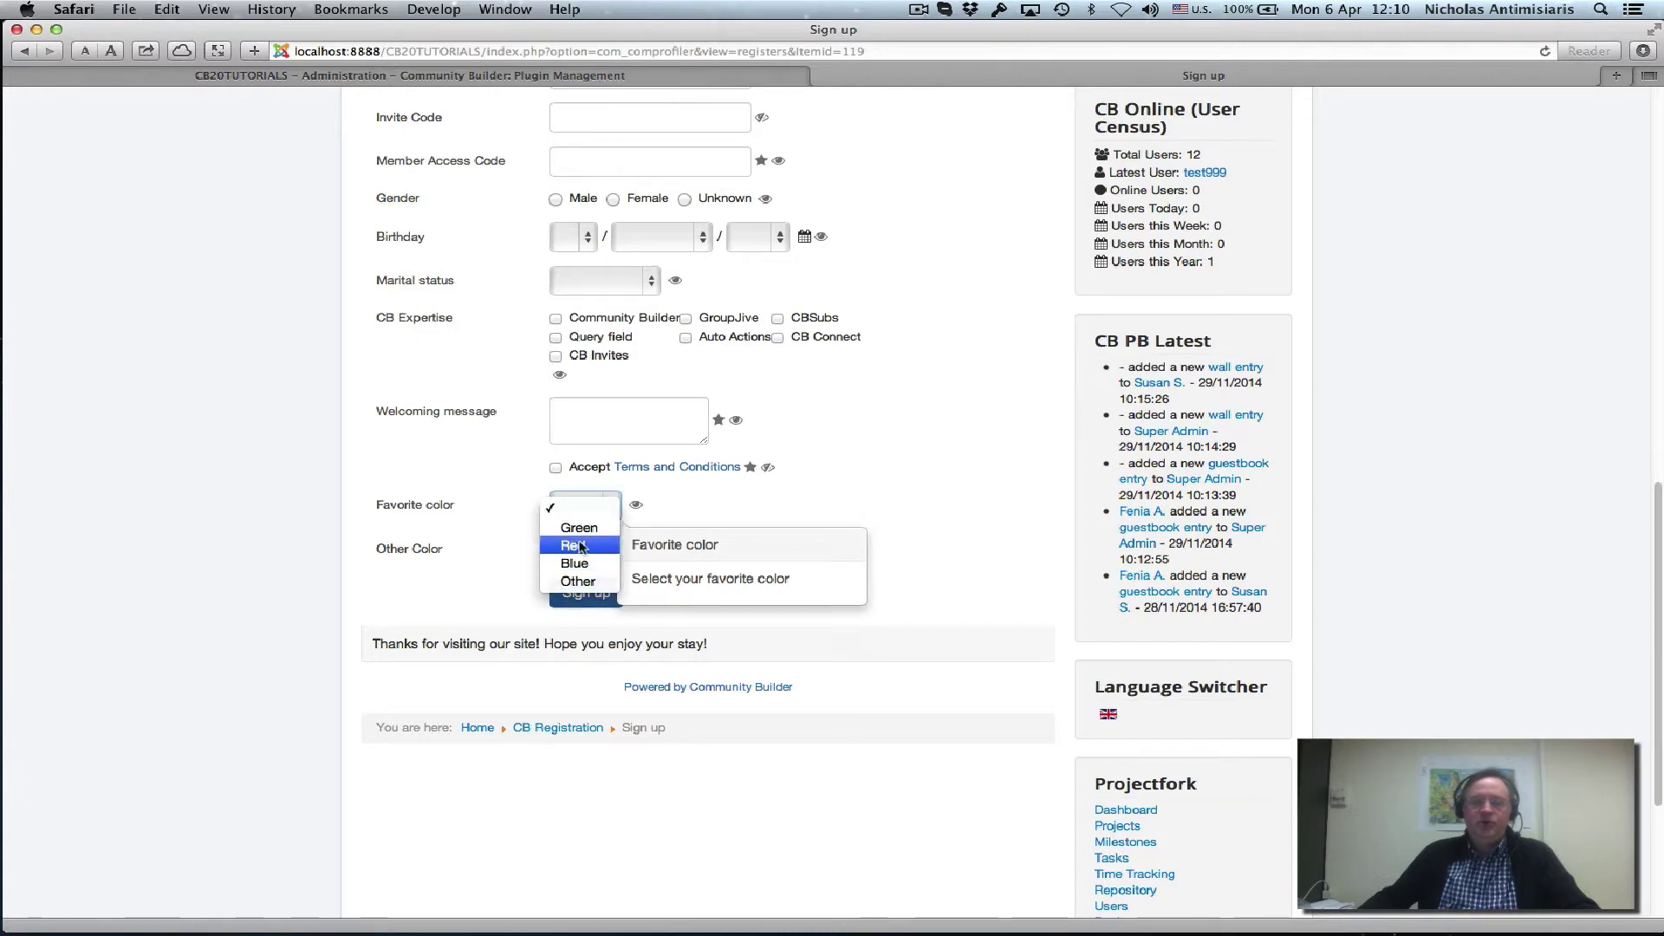
{"action": "left_click", "coordinate": [756, 509]}
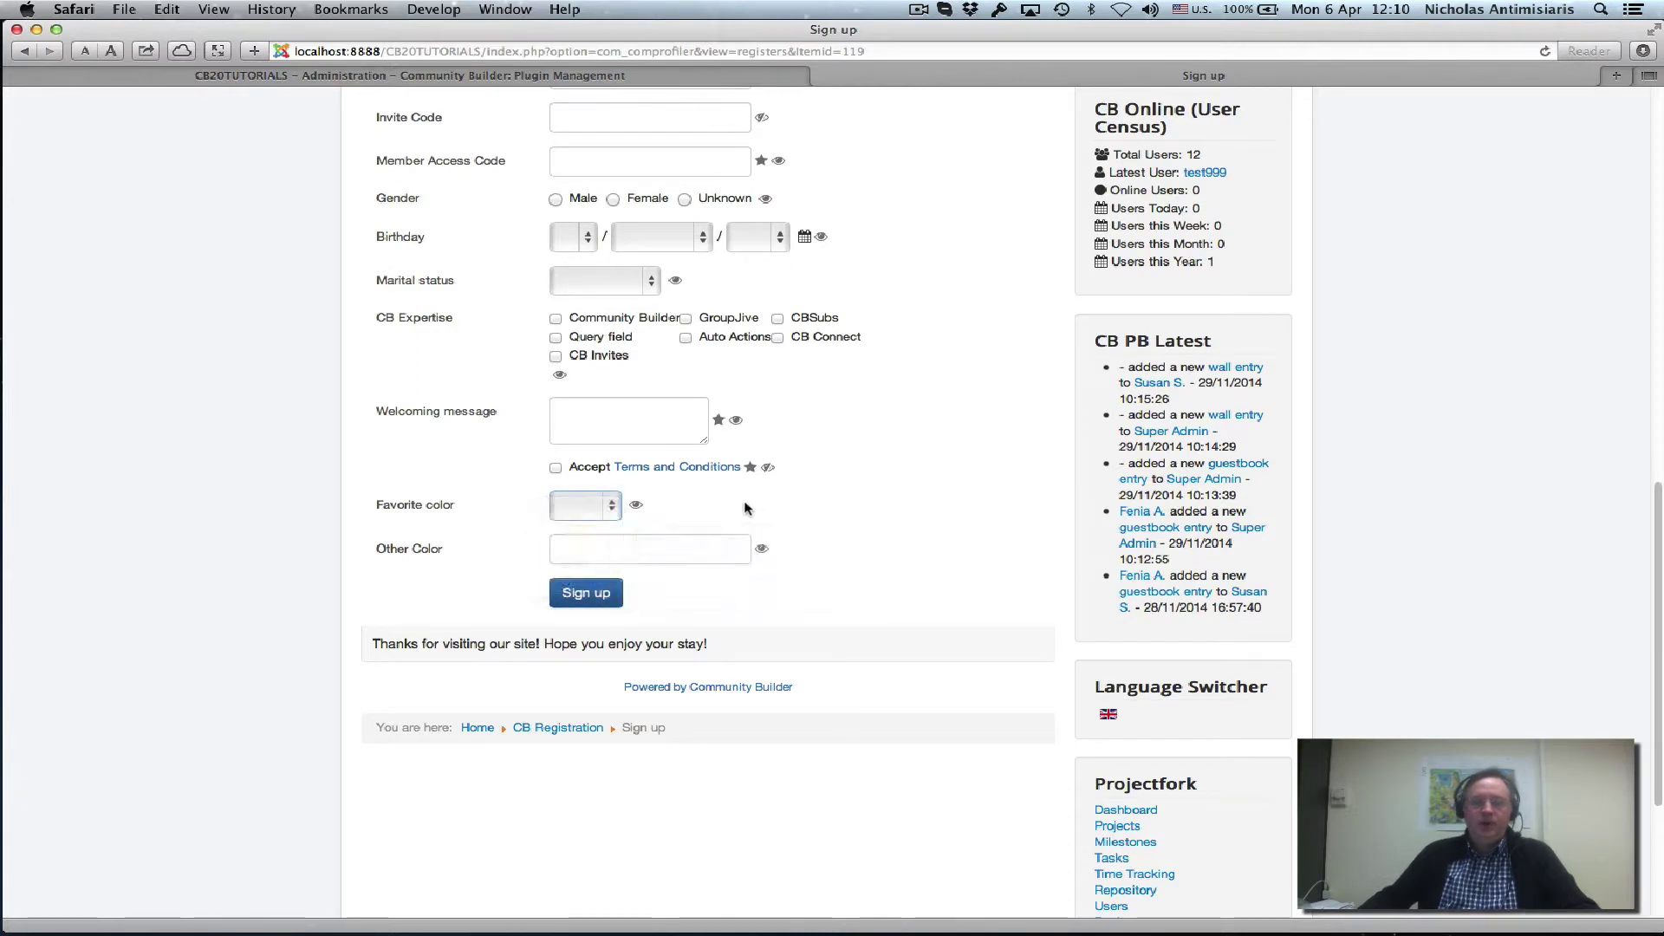
{"action": "left_click", "coordinate": [619, 514]}
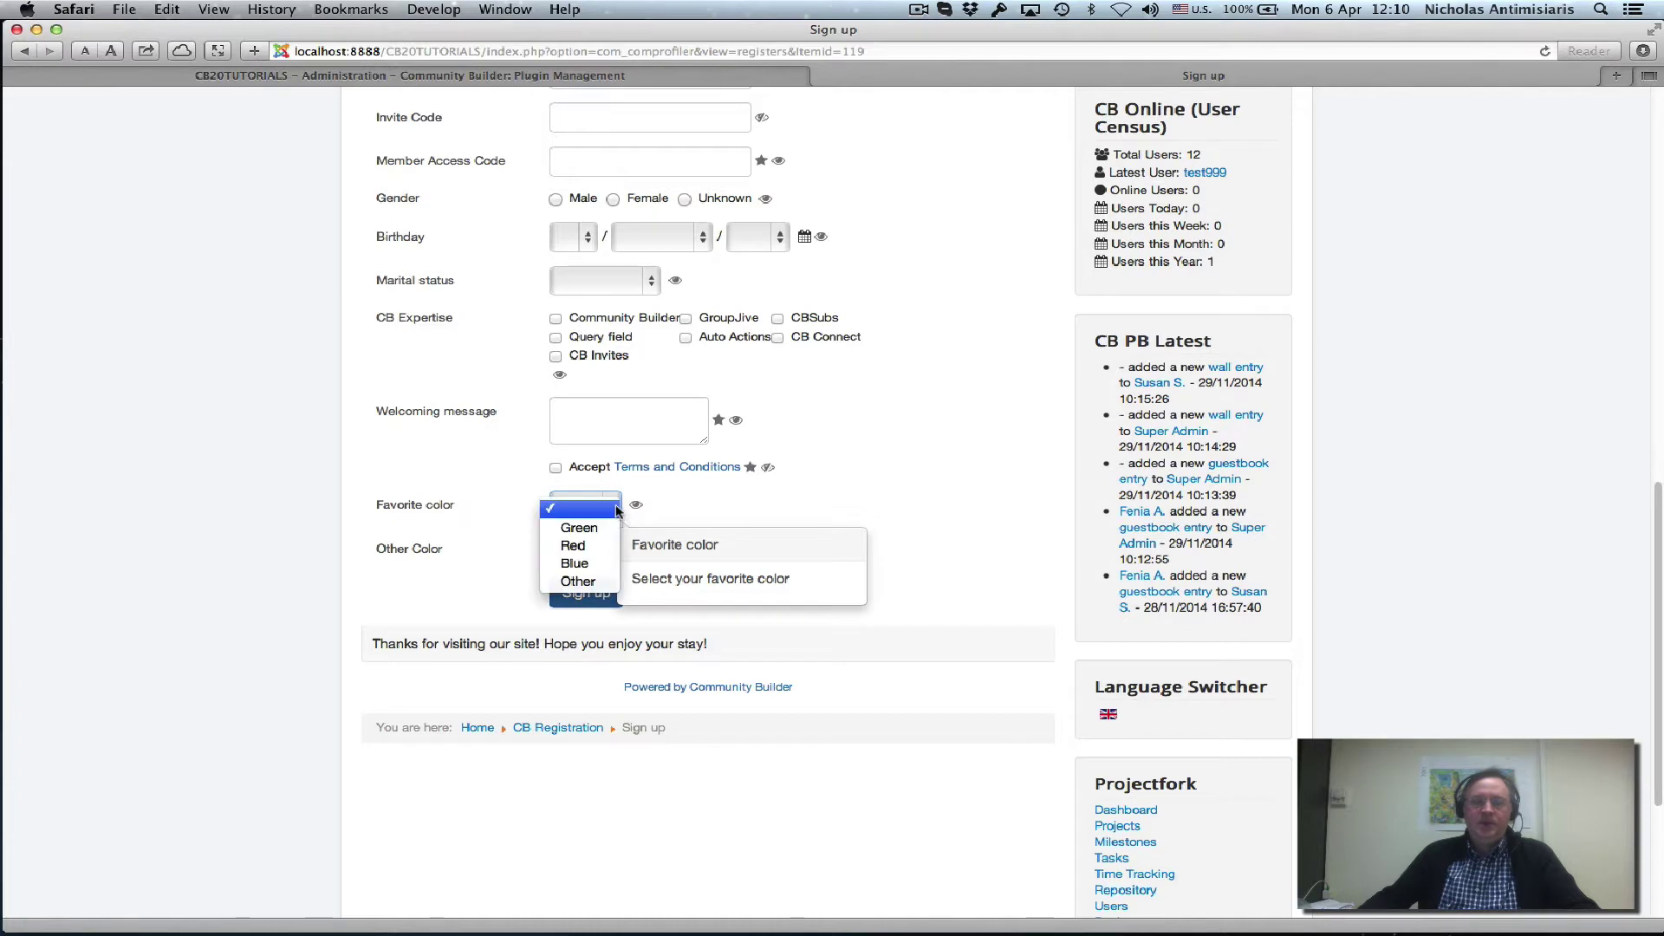
{"action": "left_click", "coordinate": [578, 582]}
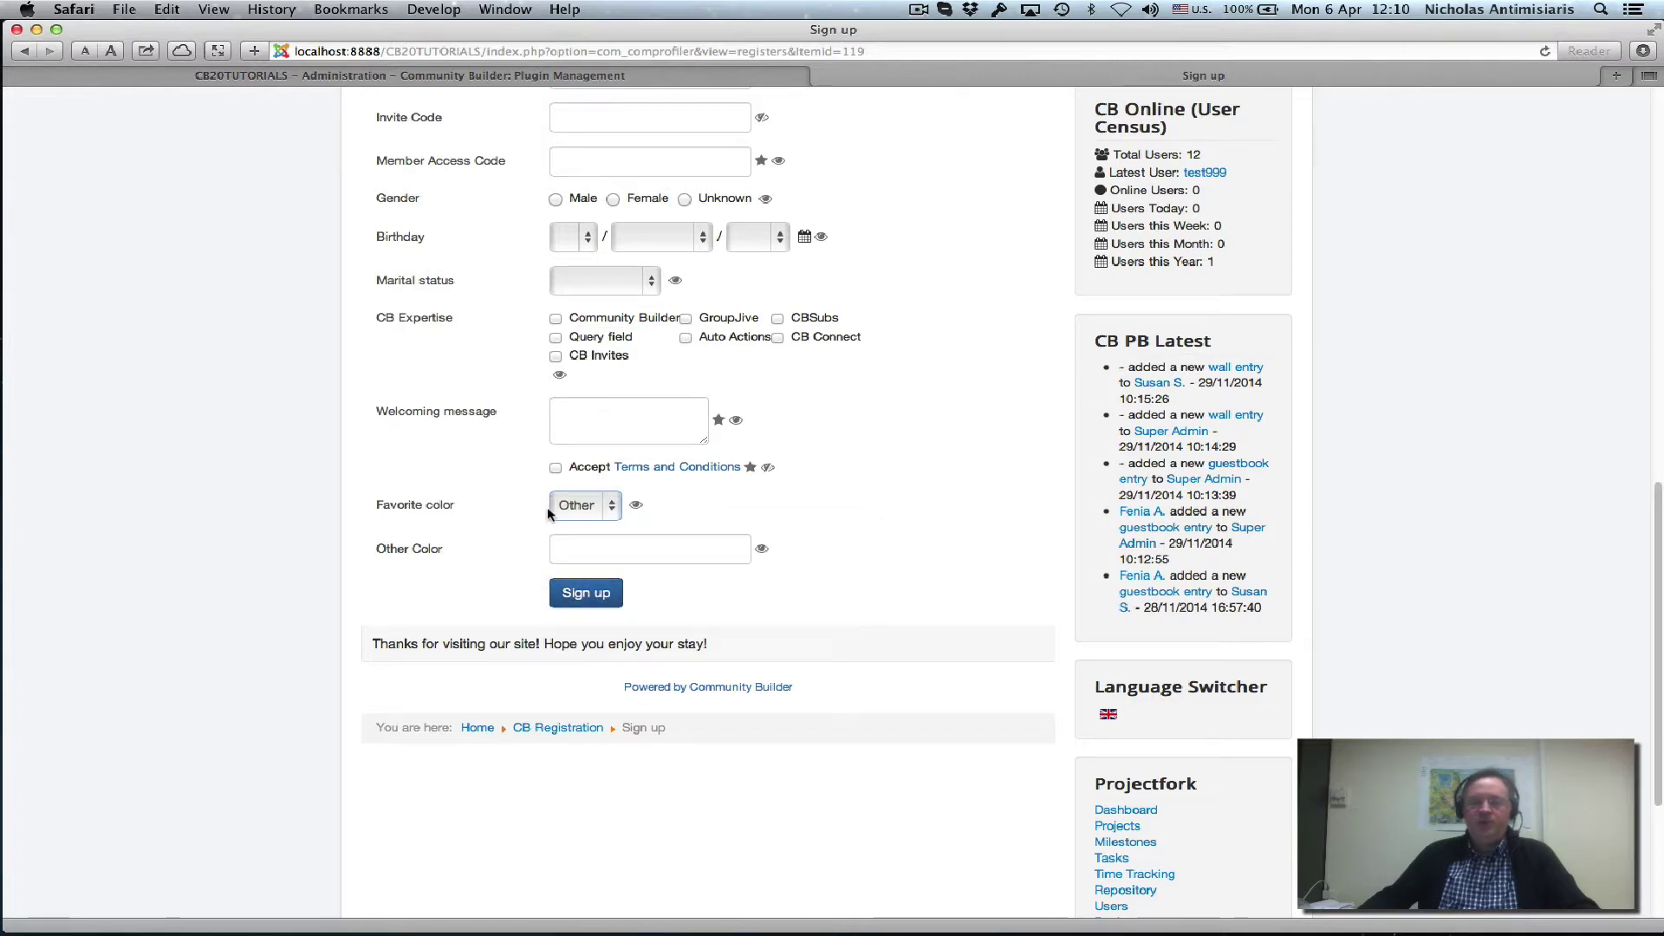
{"action": "left_click", "coordinate": [563, 549]}
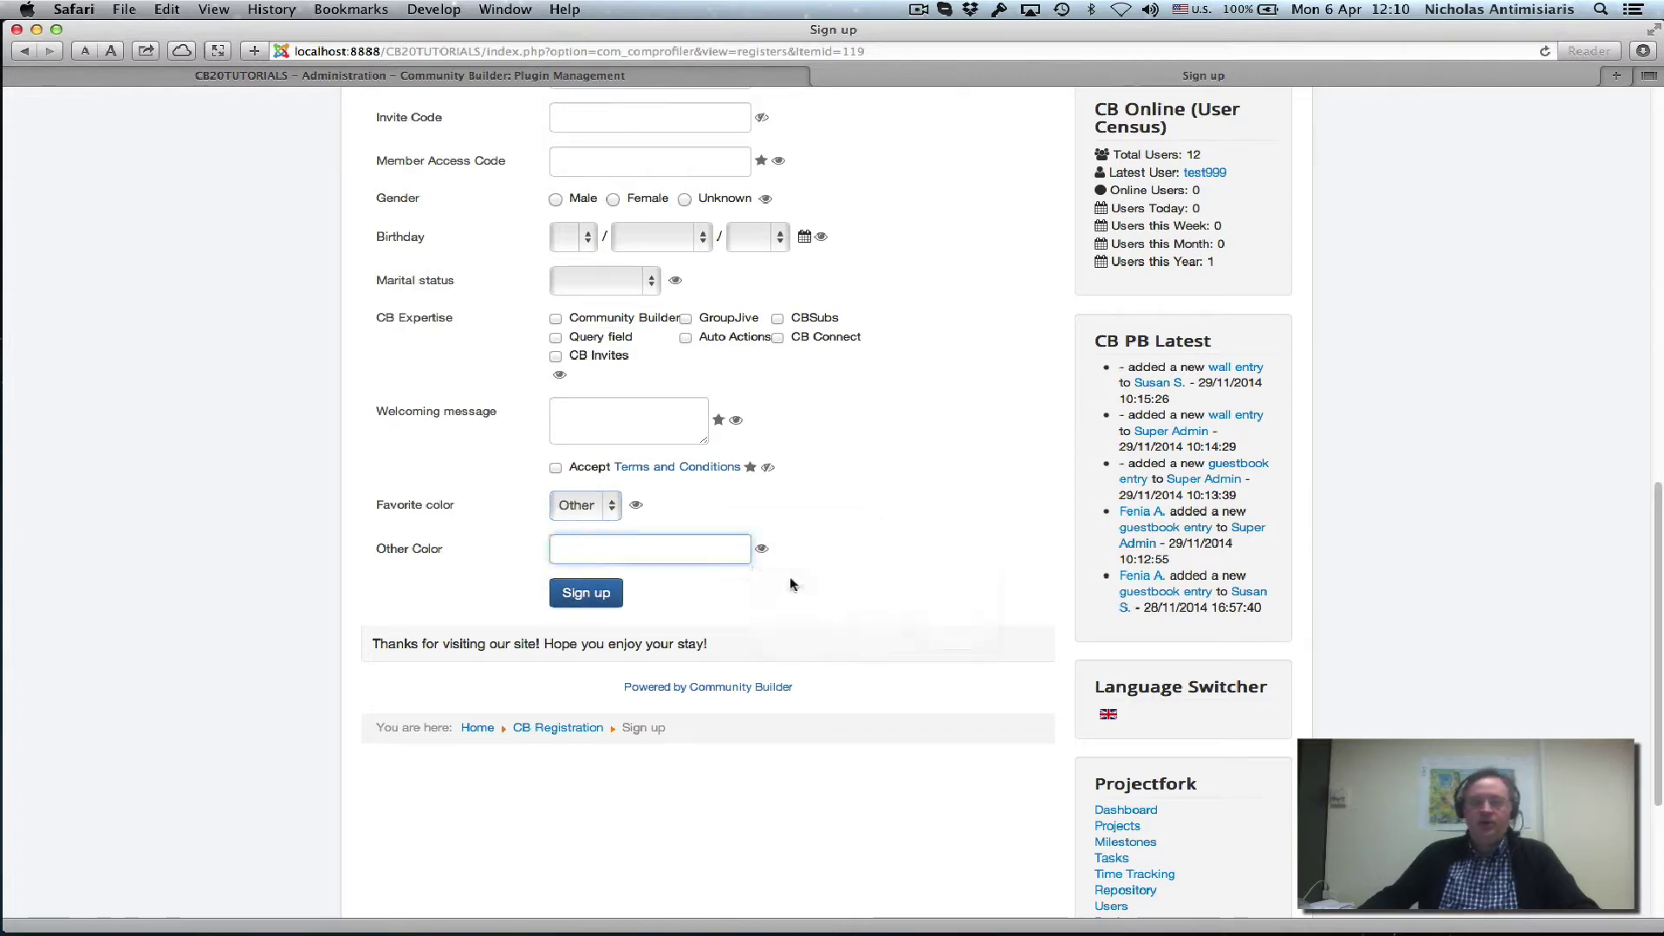
{"action": "type", "text": "fgdfdg"}
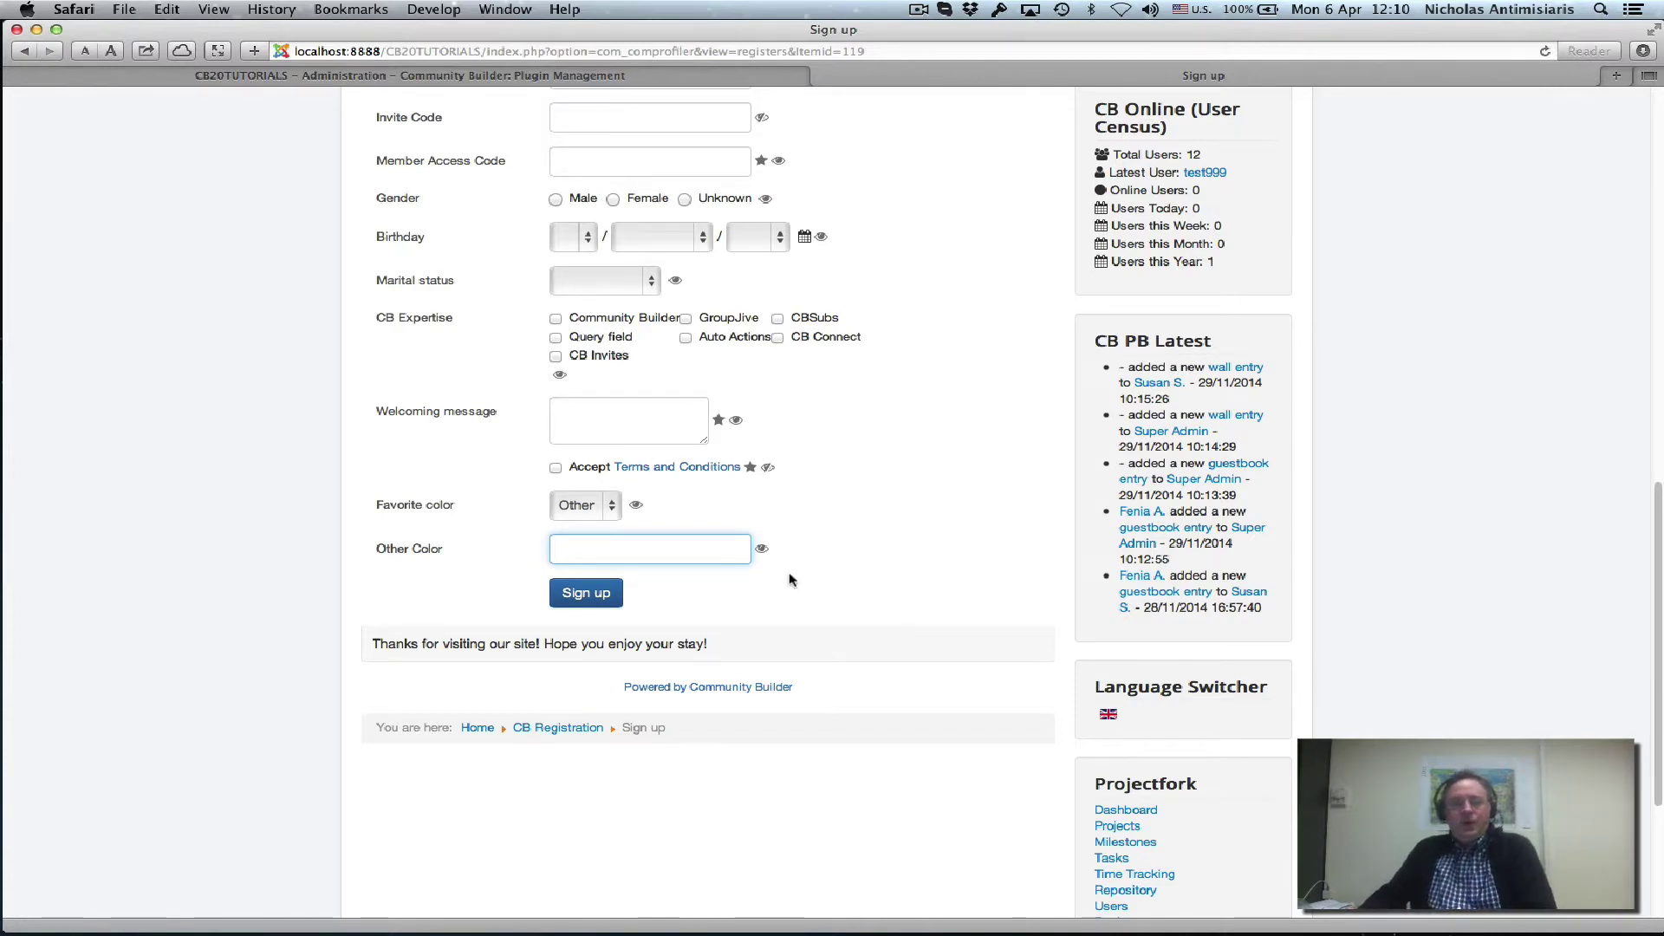
Step: Back in the admin, open Field Management to see the cb_color and cb_othercolor fields
{"action": "left_click", "coordinate": [382, 80]}
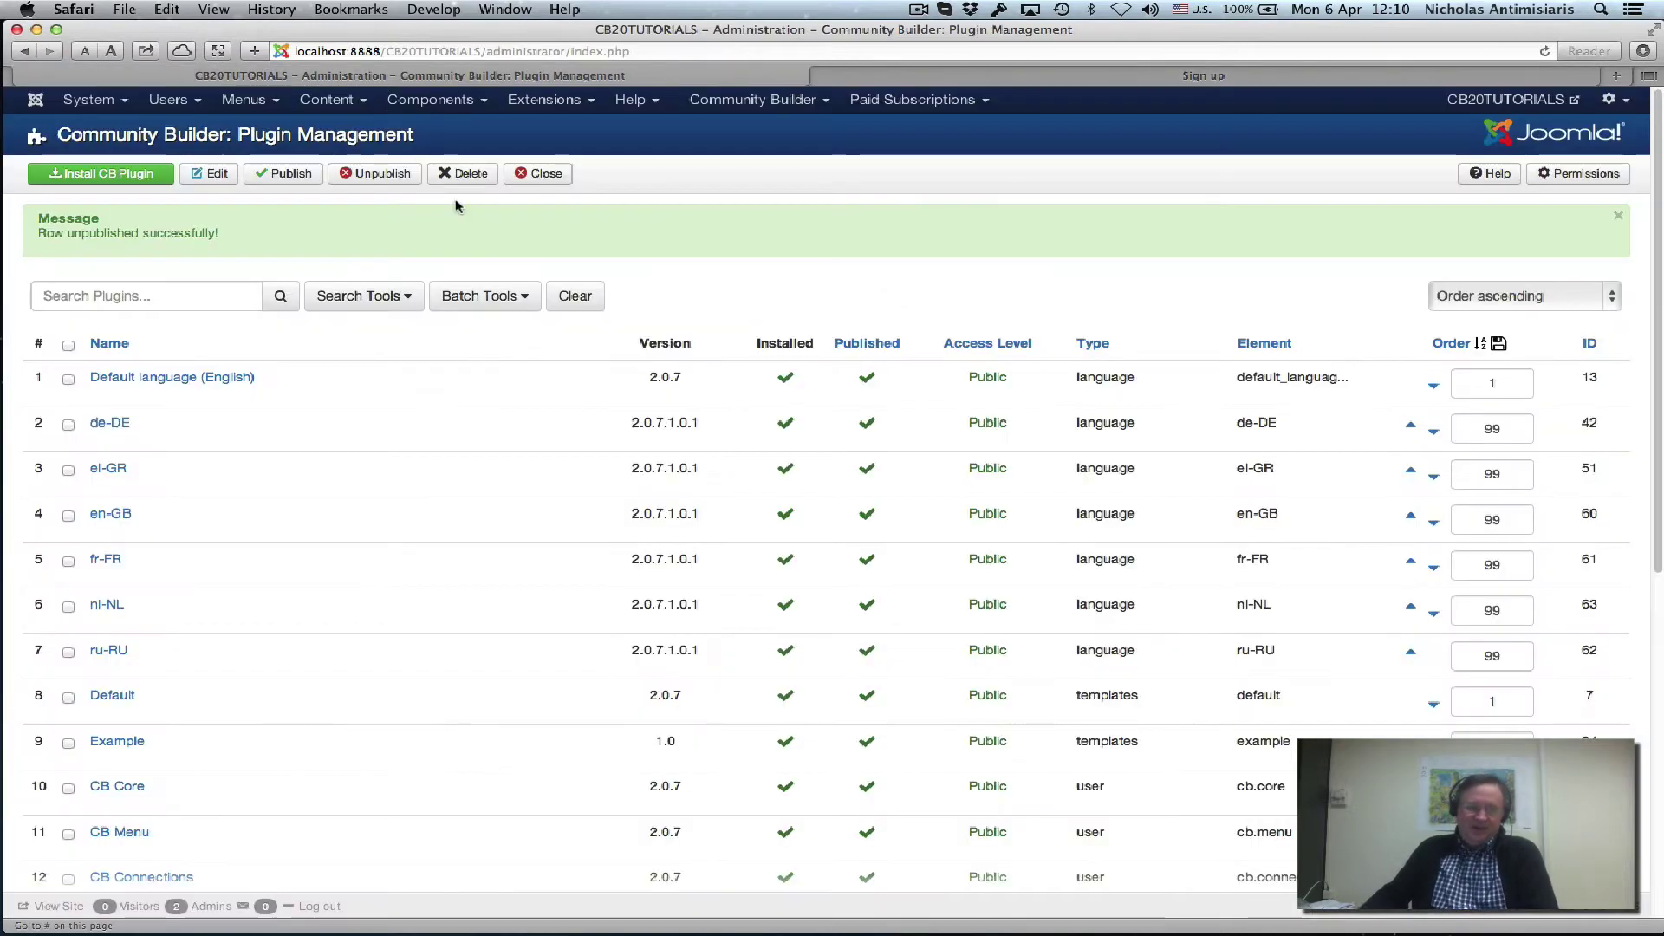
{"action": "mouse_move", "coordinate": [732, 104]}
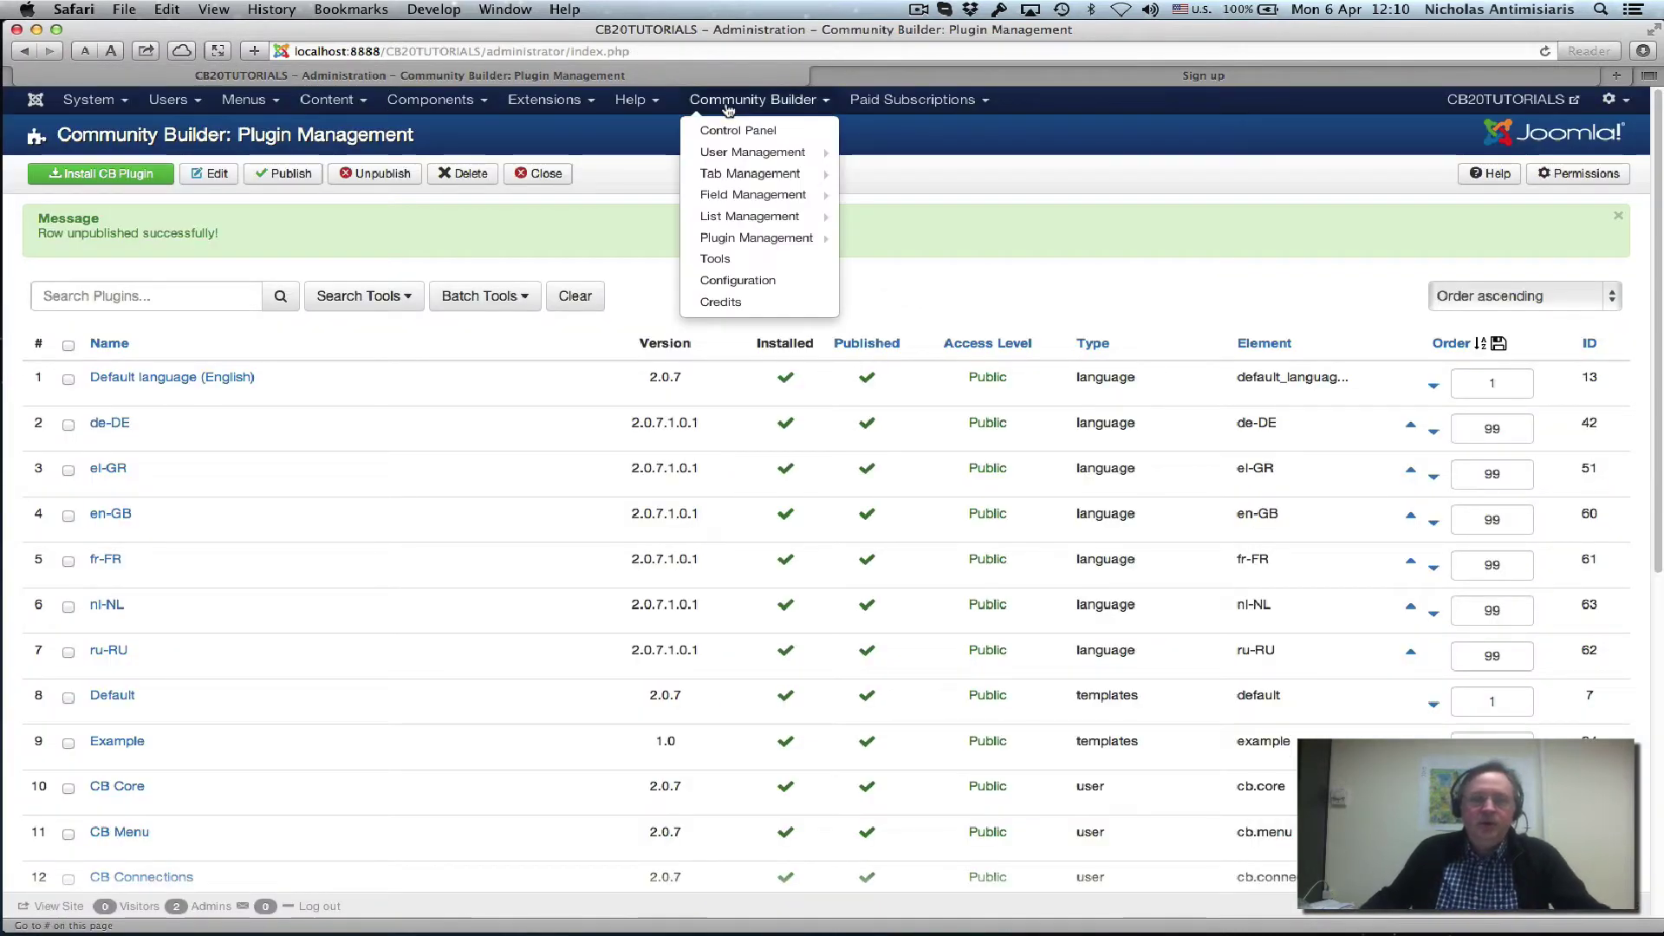
{"action": "mouse_move", "coordinate": [742, 217]}
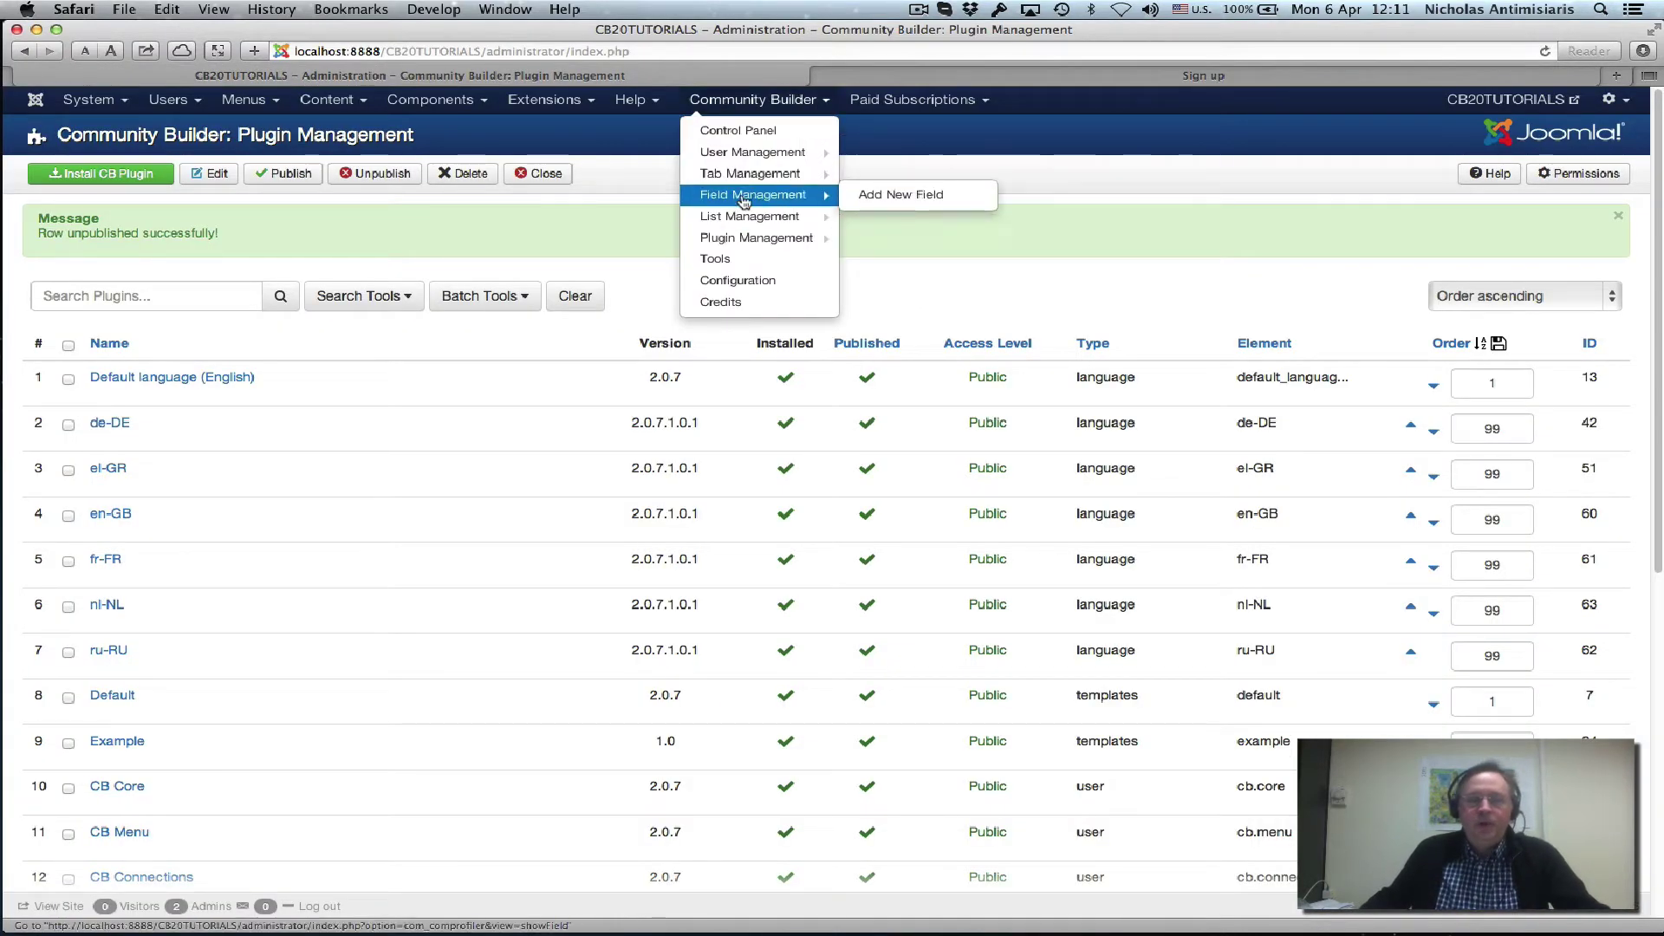
{"action": "left_click", "coordinate": [743, 197]}
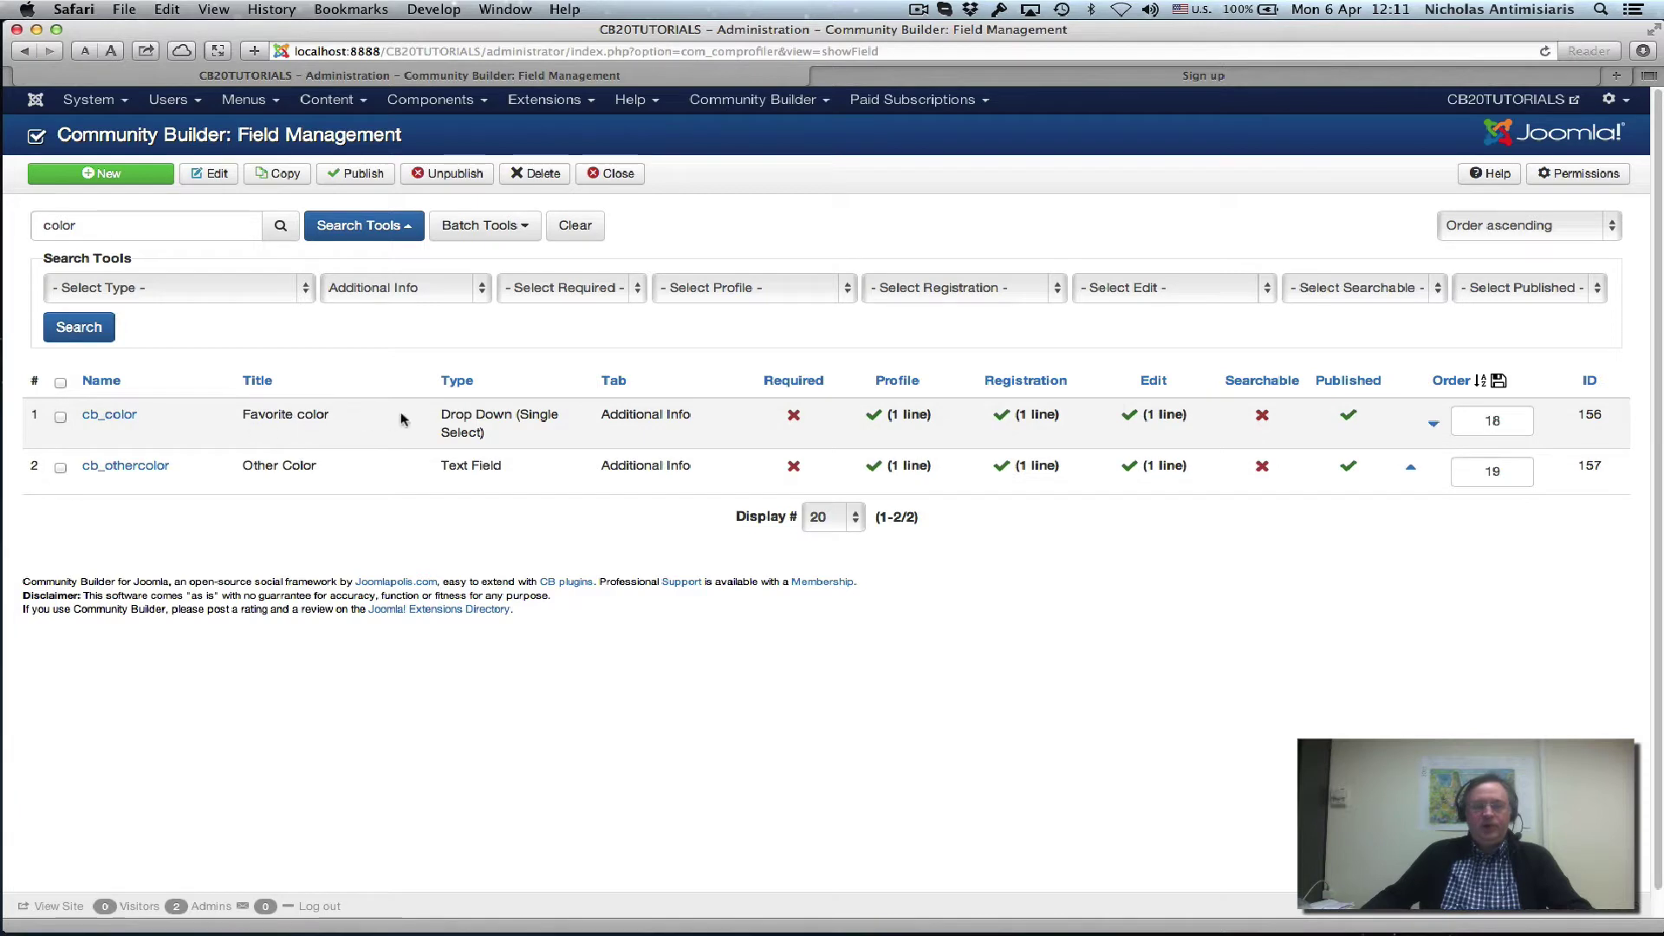
{"action": "left_click_drag", "start_coordinate": [476, 415], "coordinate": [513, 426]}
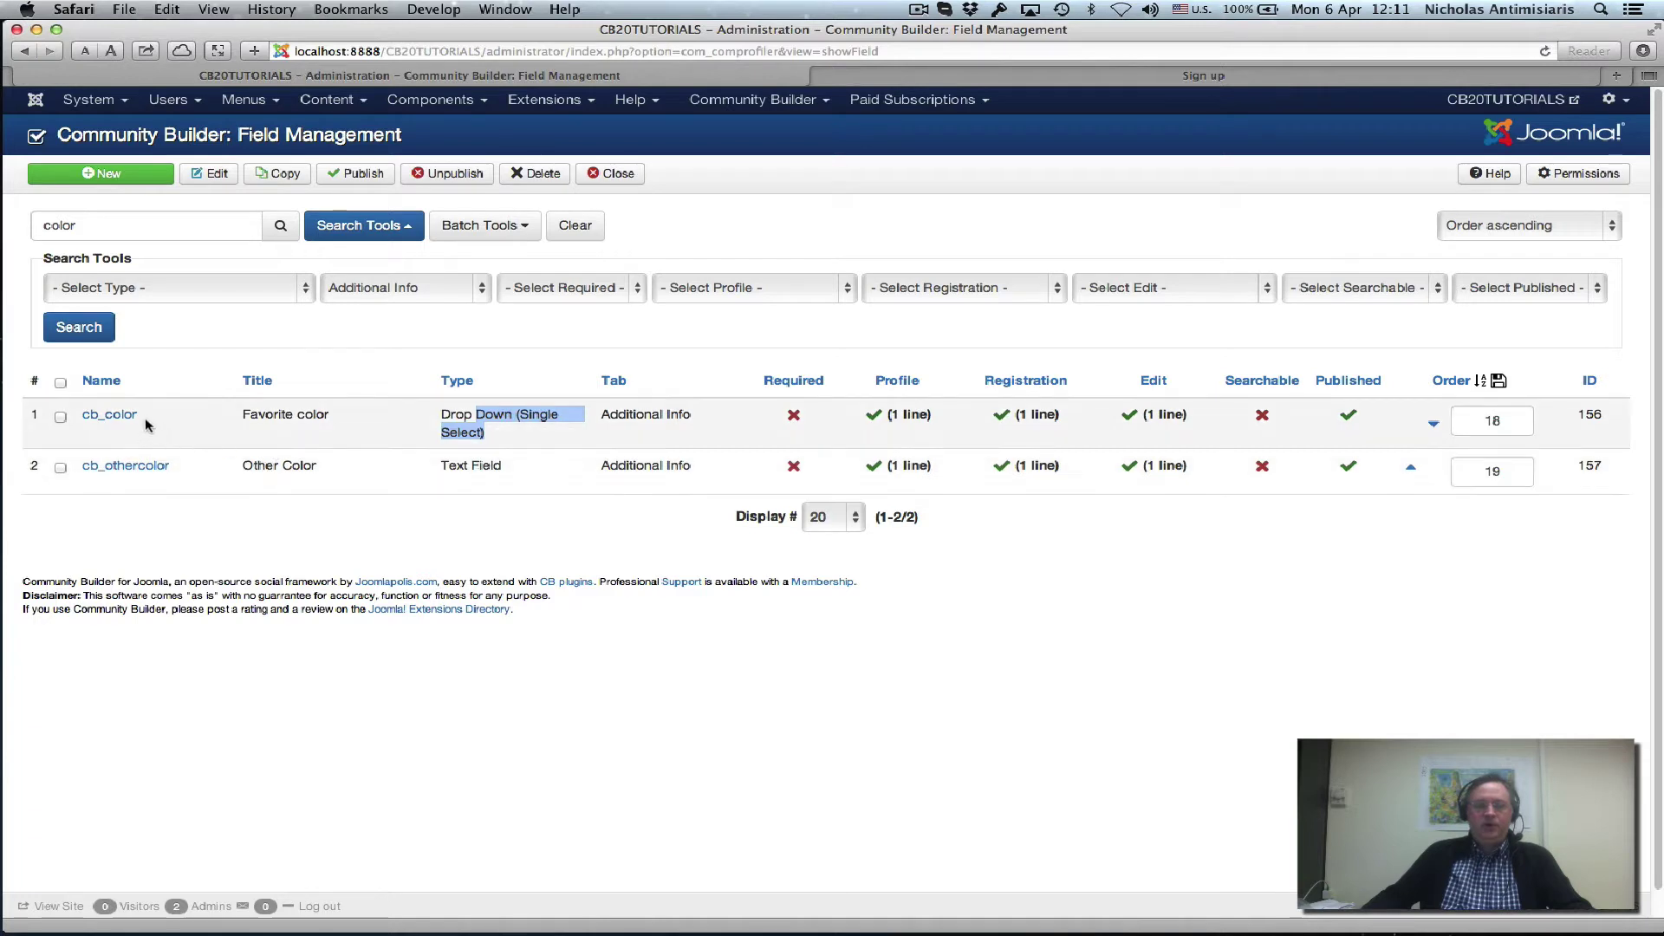
Step: Open cb_color's general settings and review its values Green, Red, Blue and Other
{"action": "left_click", "coordinate": [117, 418]}
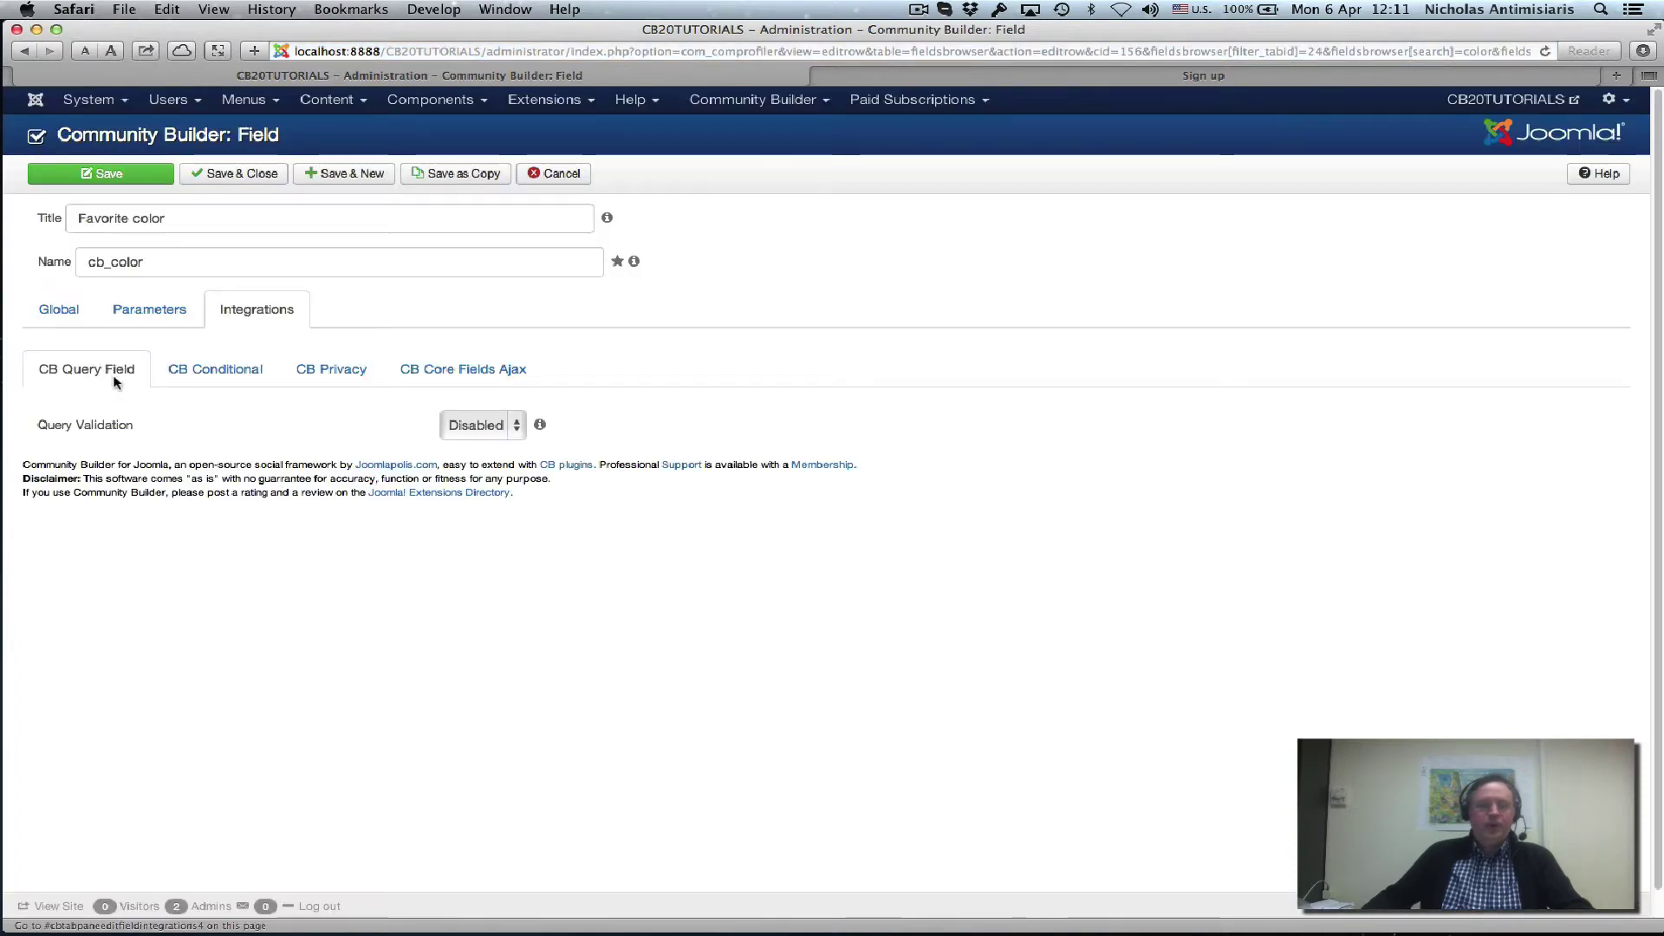
{"action": "left_click", "coordinate": [55, 321]}
{"action": "scroll", "coordinate": [408, 572], "scroll_direction": "down", "scroll_amount": 5}
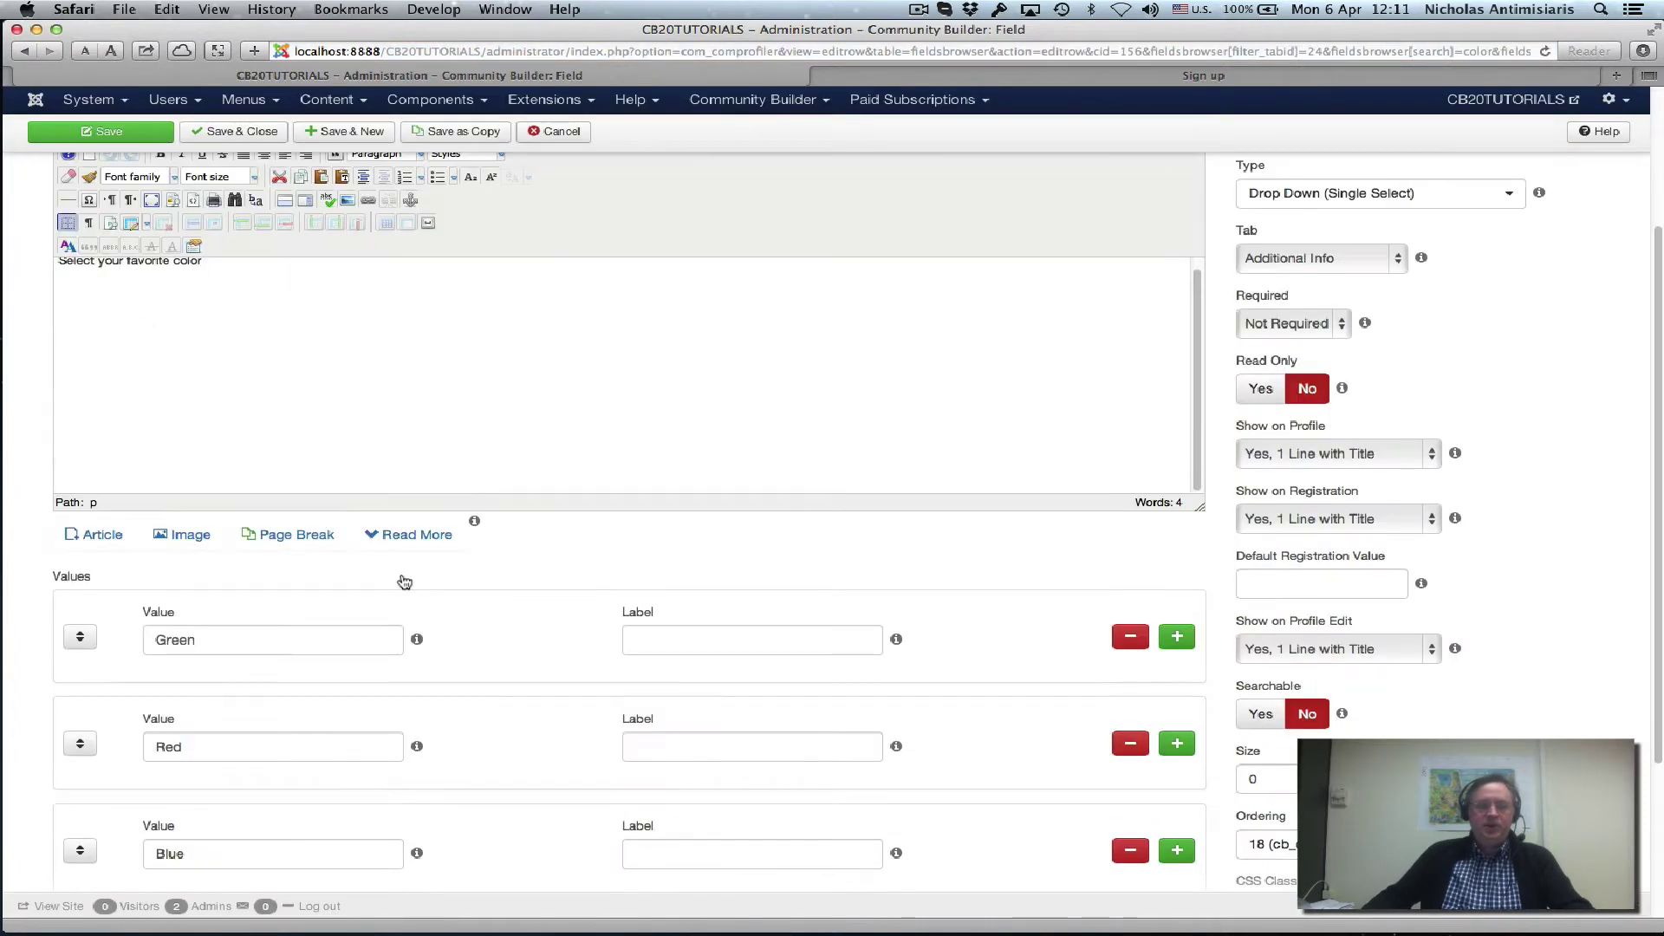
{"action": "scroll", "coordinate": [404, 582], "scroll_direction": "down", "scroll_amount": 3}
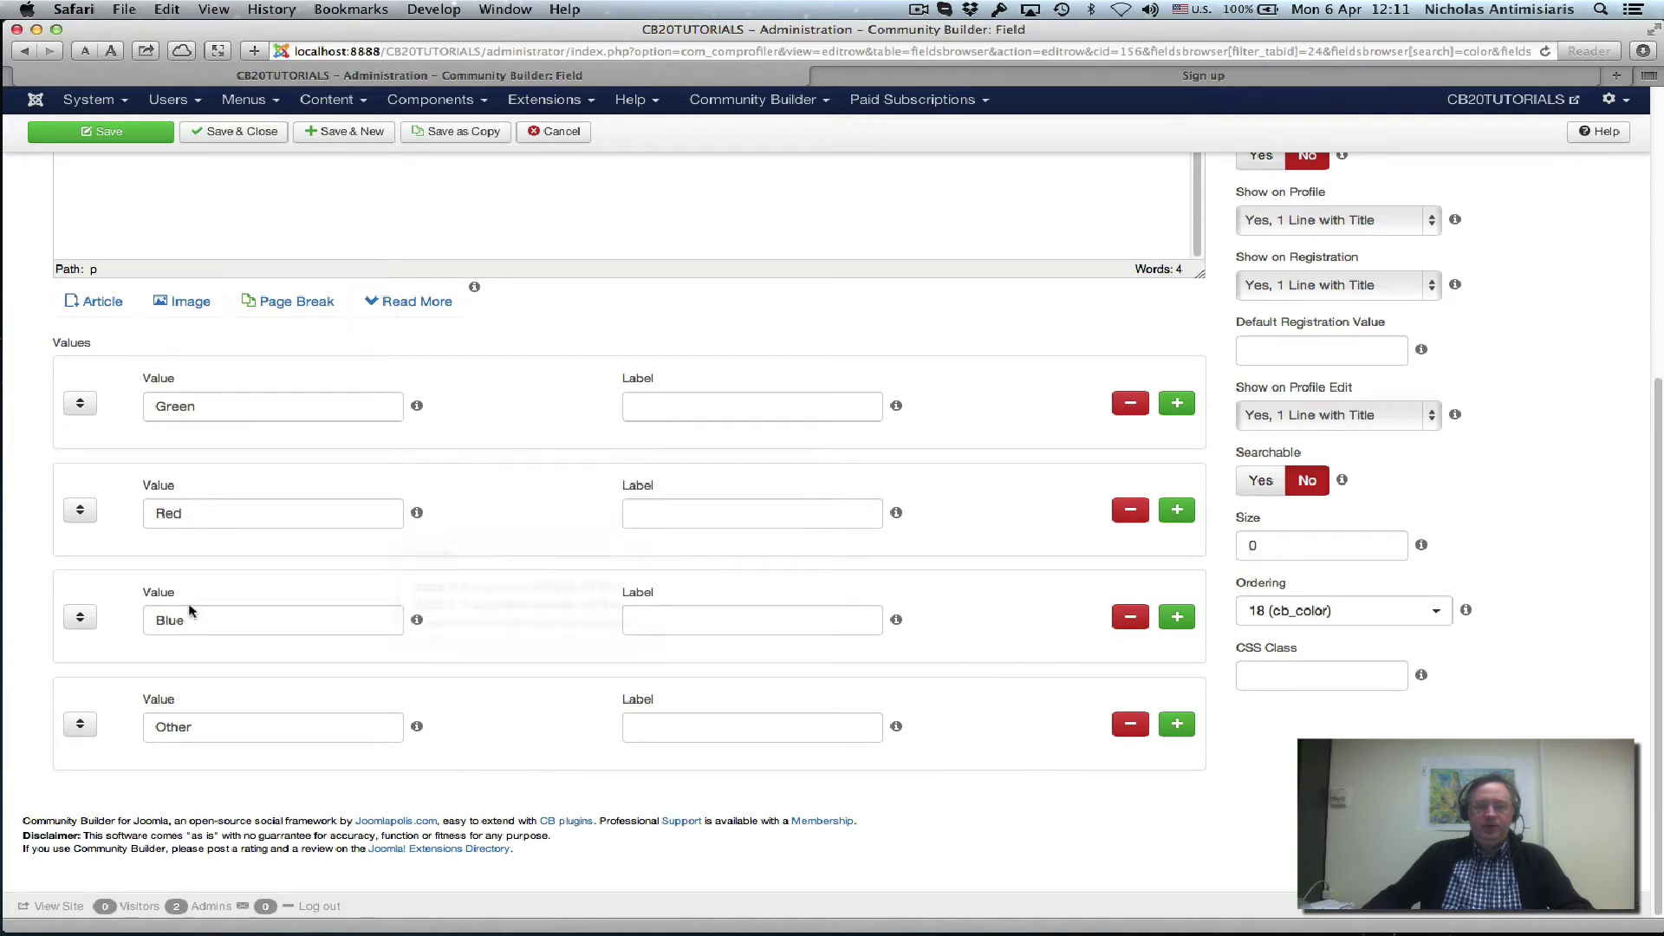
{"action": "scroll", "coordinate": [360, 610], "scroll_direction": "up", "scroll_amount": 2}
{"action": "scroll", "coordinate": [360, 610], "scroll_direction": "up", "scroll_amount": 4}
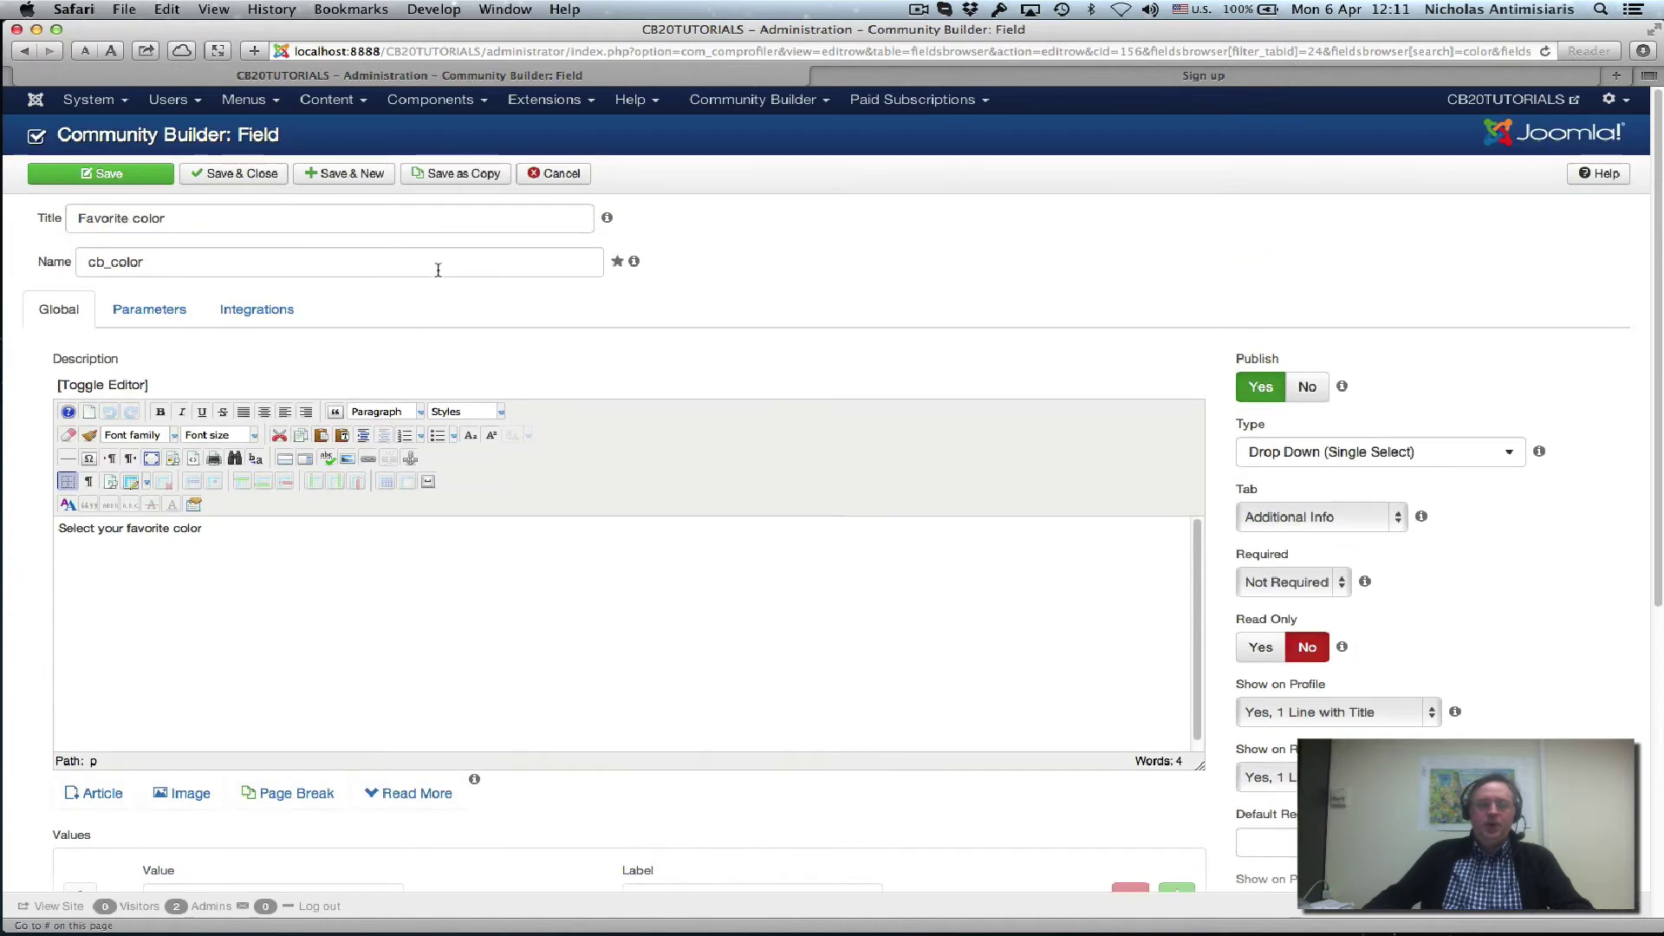
Step: In Plugin Management, publish the CB Conditional plugin
{"action": "left_click", "coordinate": [782, 105]}
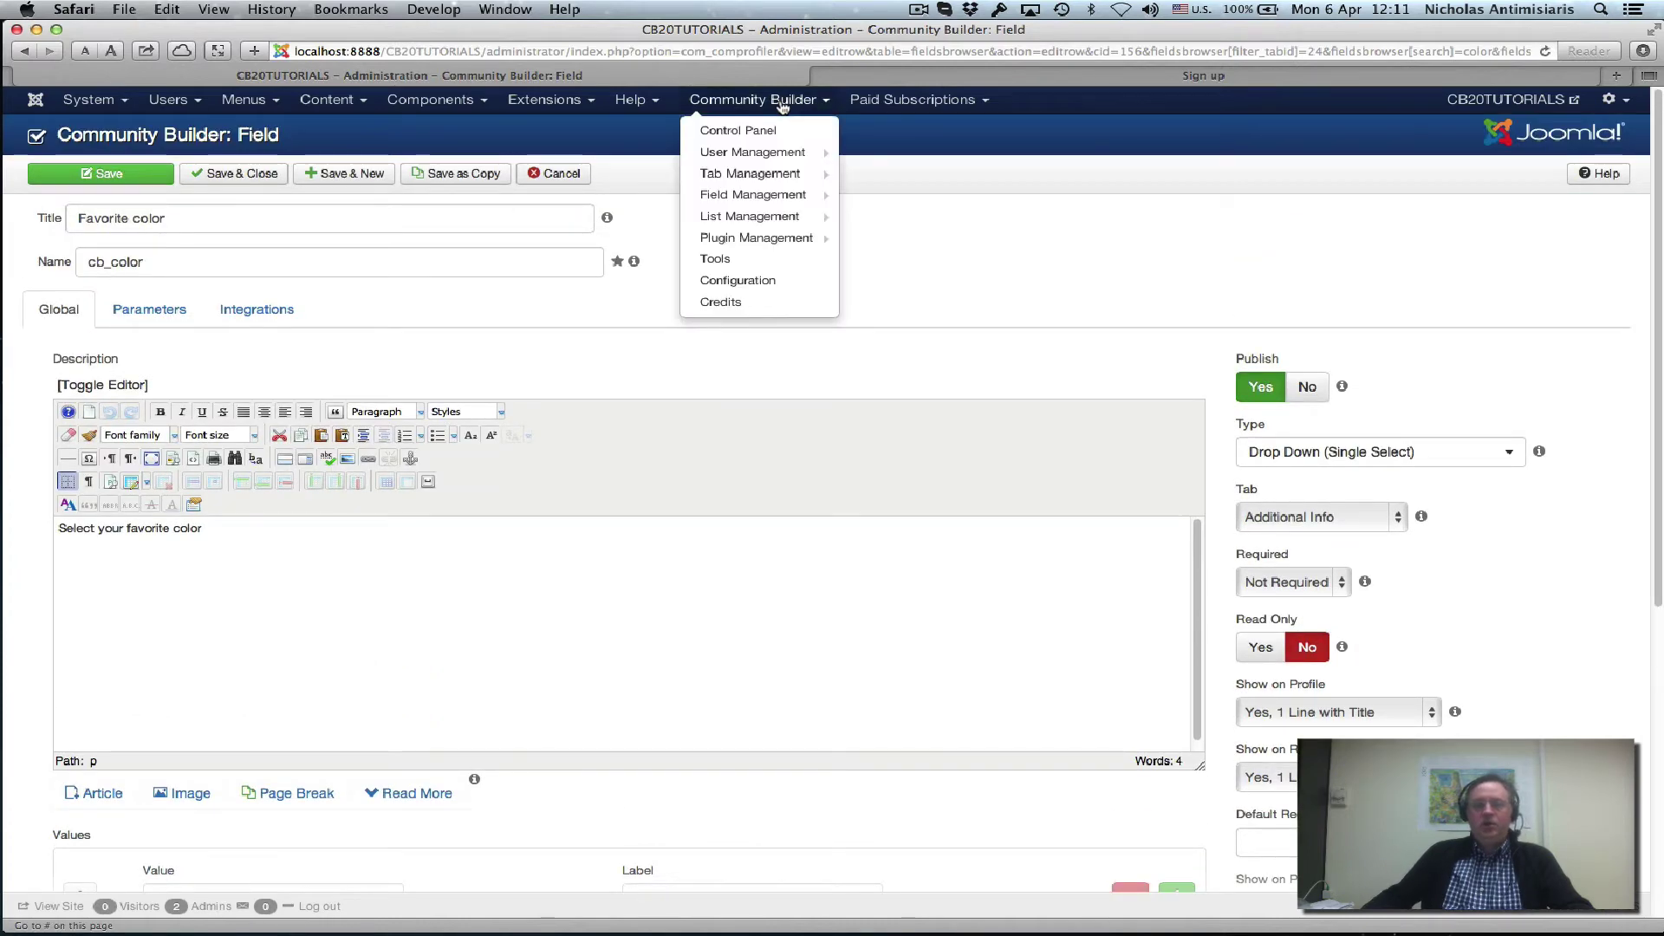
{"action": "left_click", "coordinate": [779, 246]}
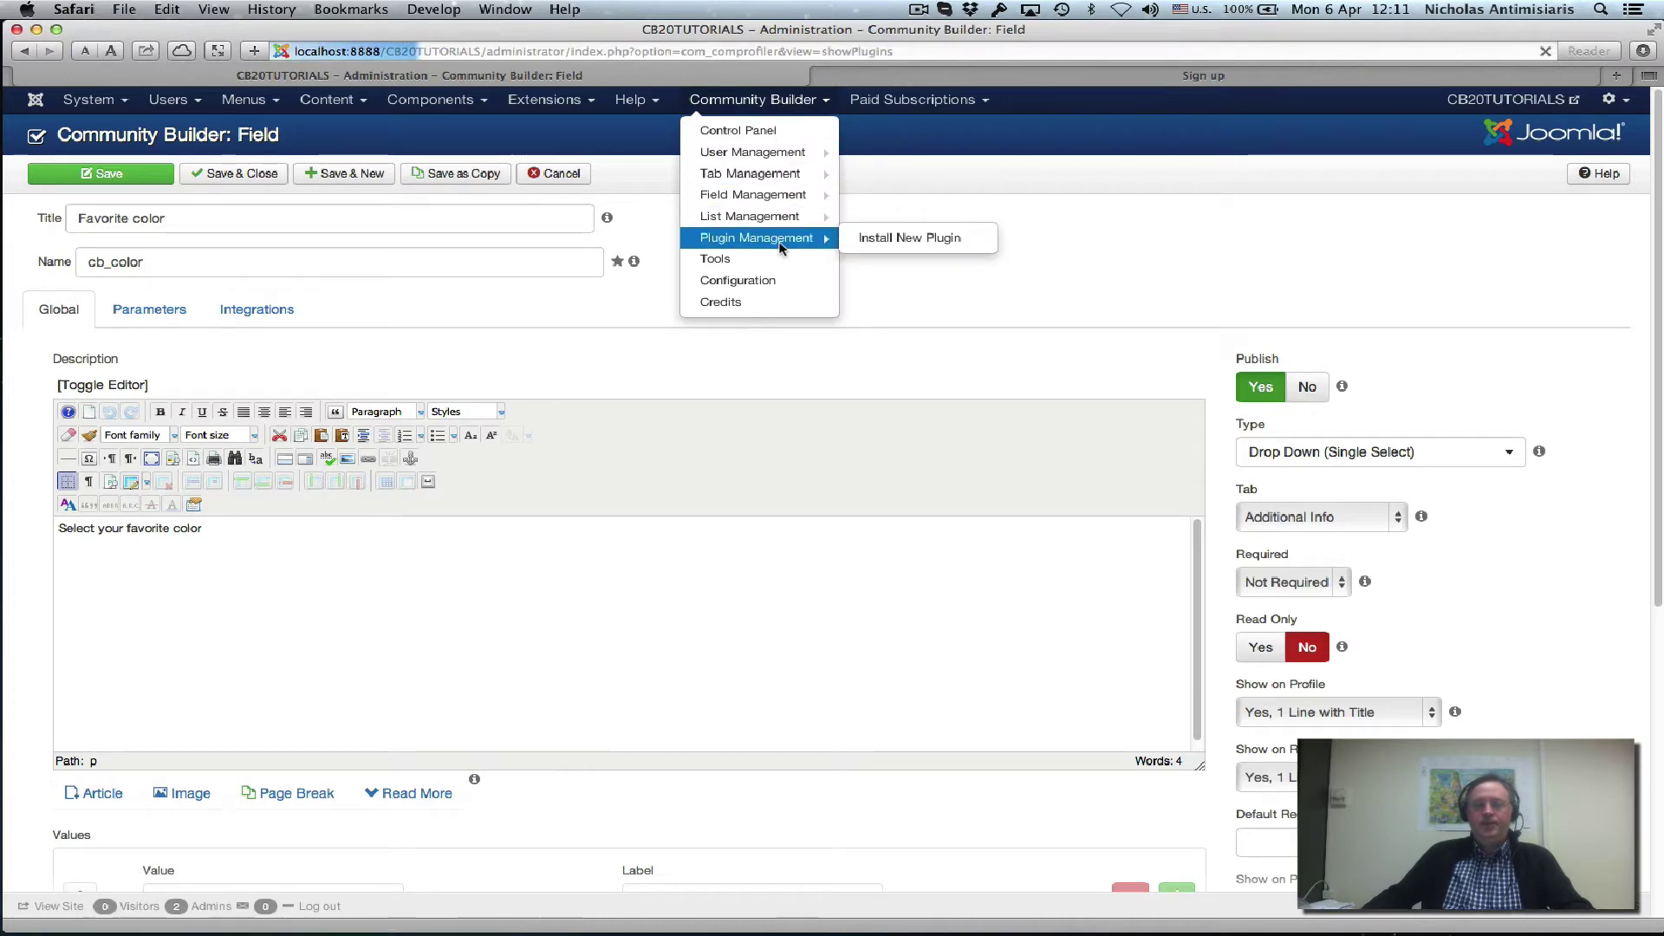
{"action": "scroll", "coordinate": [377, 580], "scroll_direction": "down", "scroll_amount": 2}
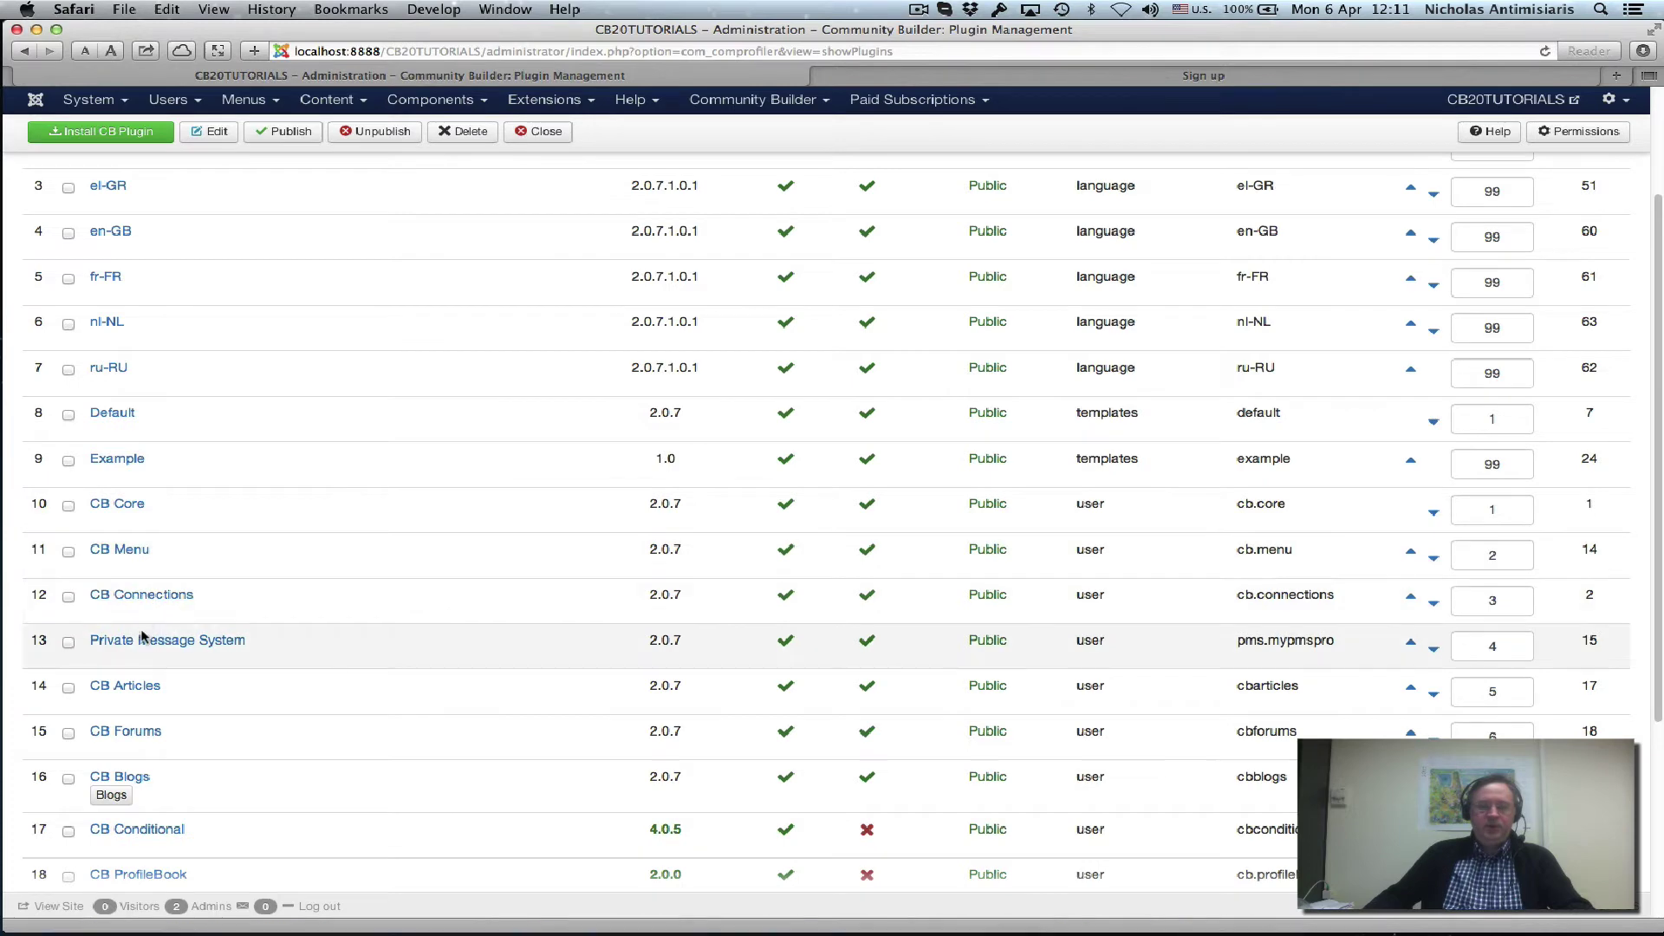
{"action": "scroll", "coordinate": [801, 829], "scroll_direction": "down", "scroll_amount": 2}
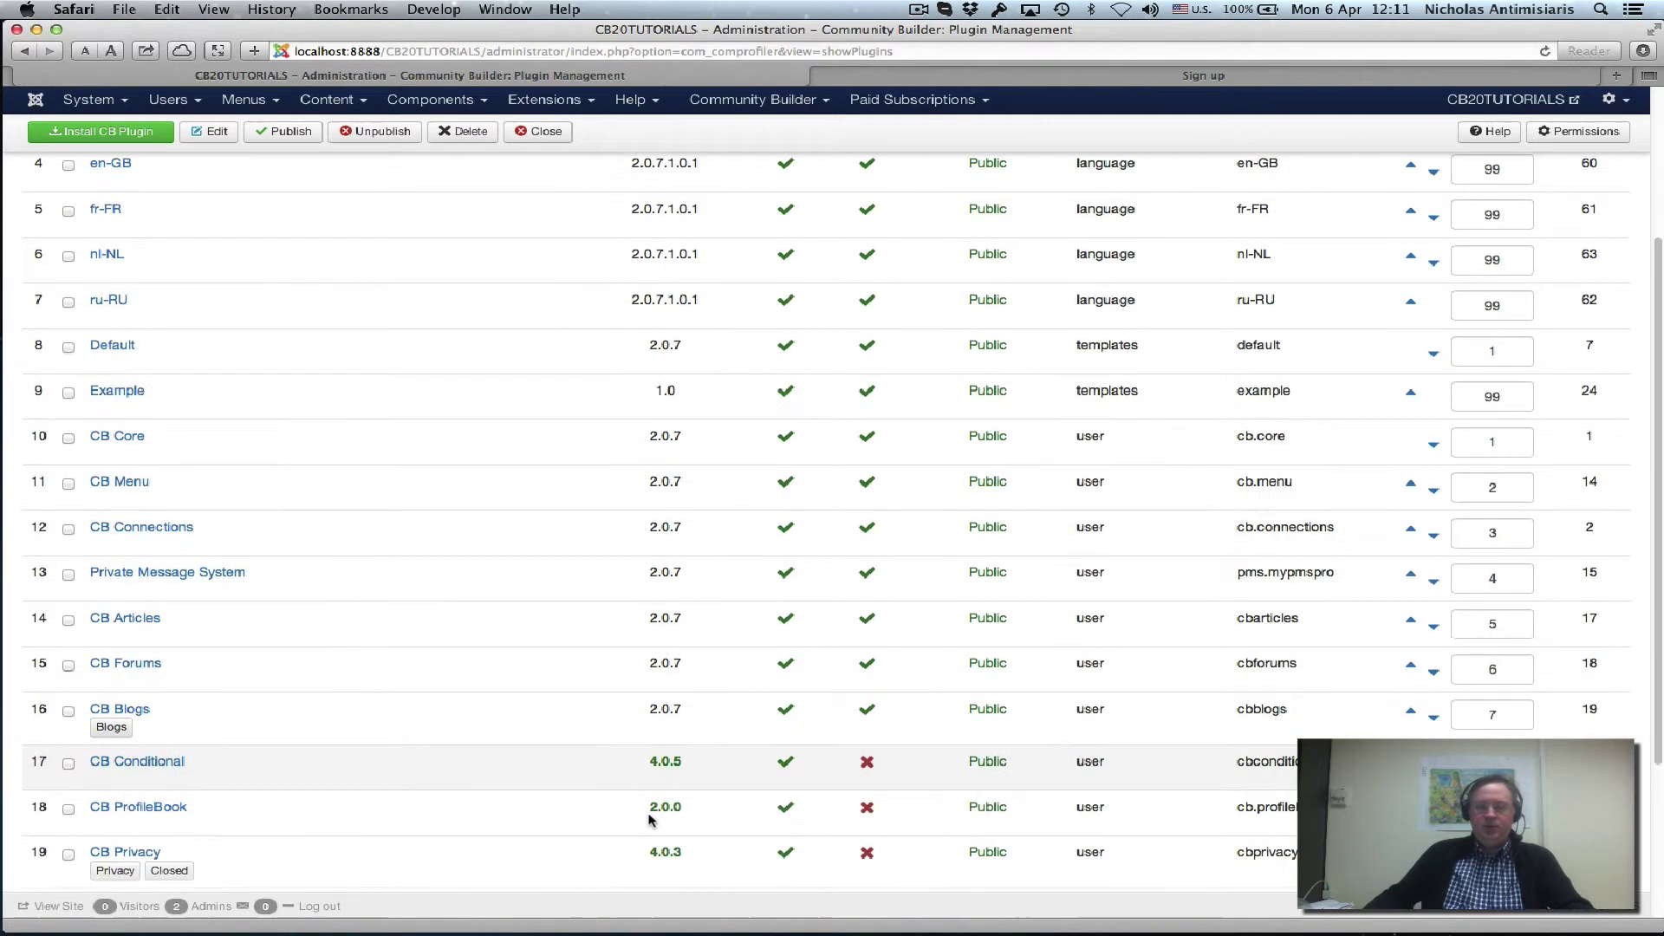
{"action": "left_click", "coordinate": [868, 762]}
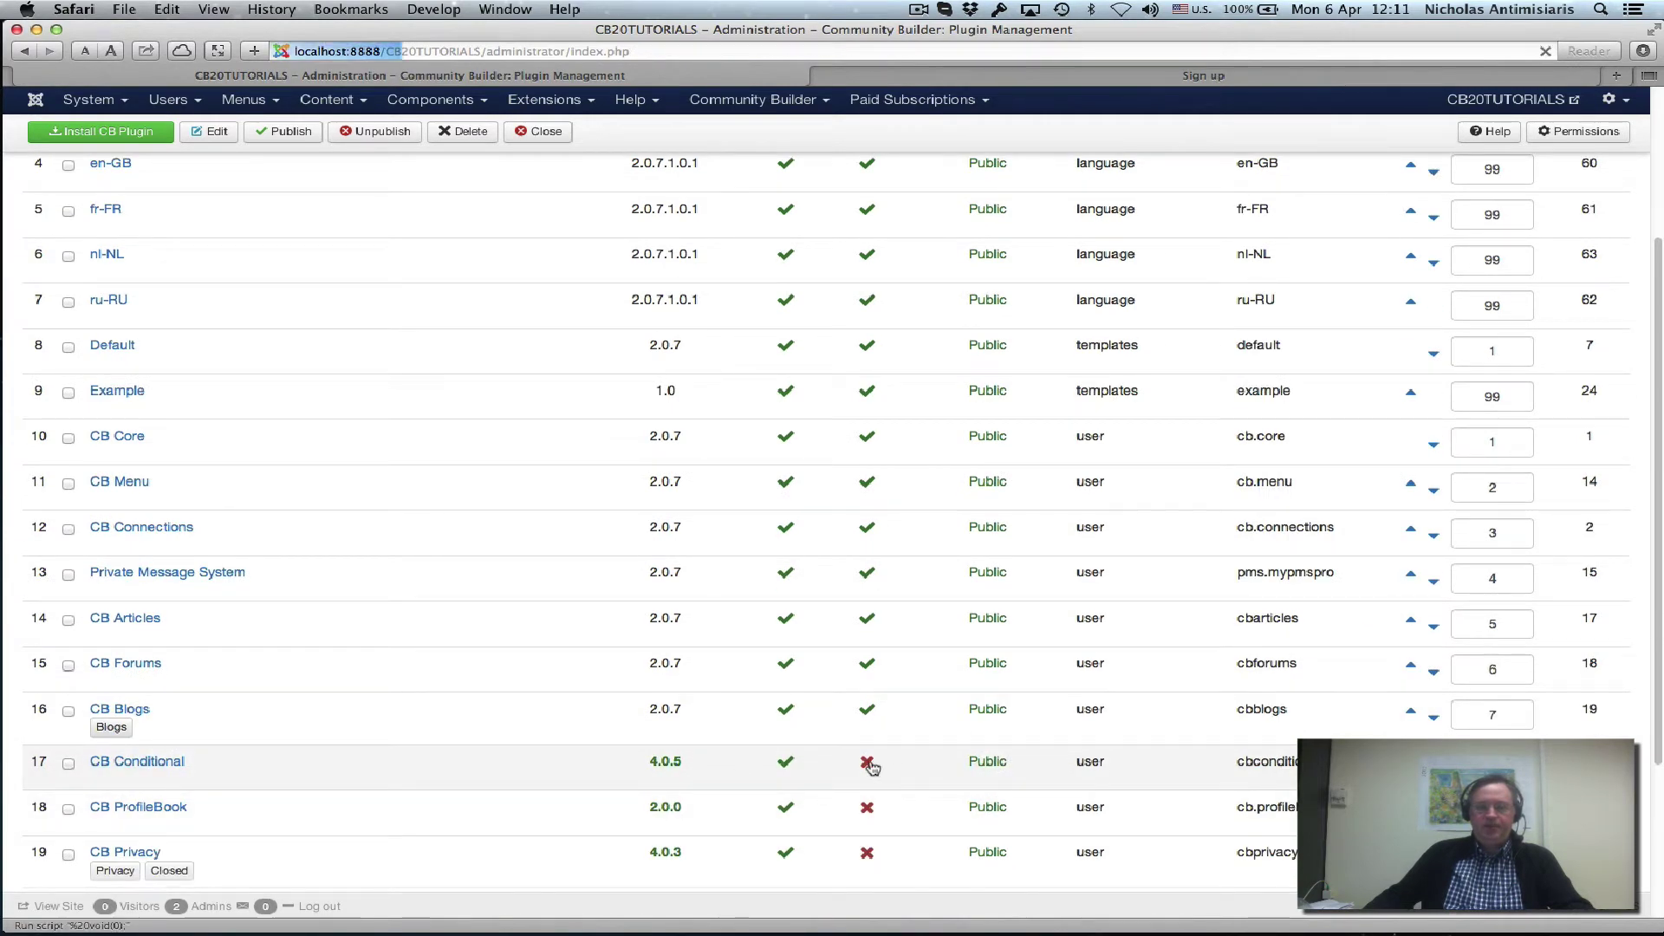
Step: Open the CB Conditional plugin's settings page
{"action": "scroll", "coordinate": [606, 783], "scroll_direction": "down", "scroll_amount": 5}
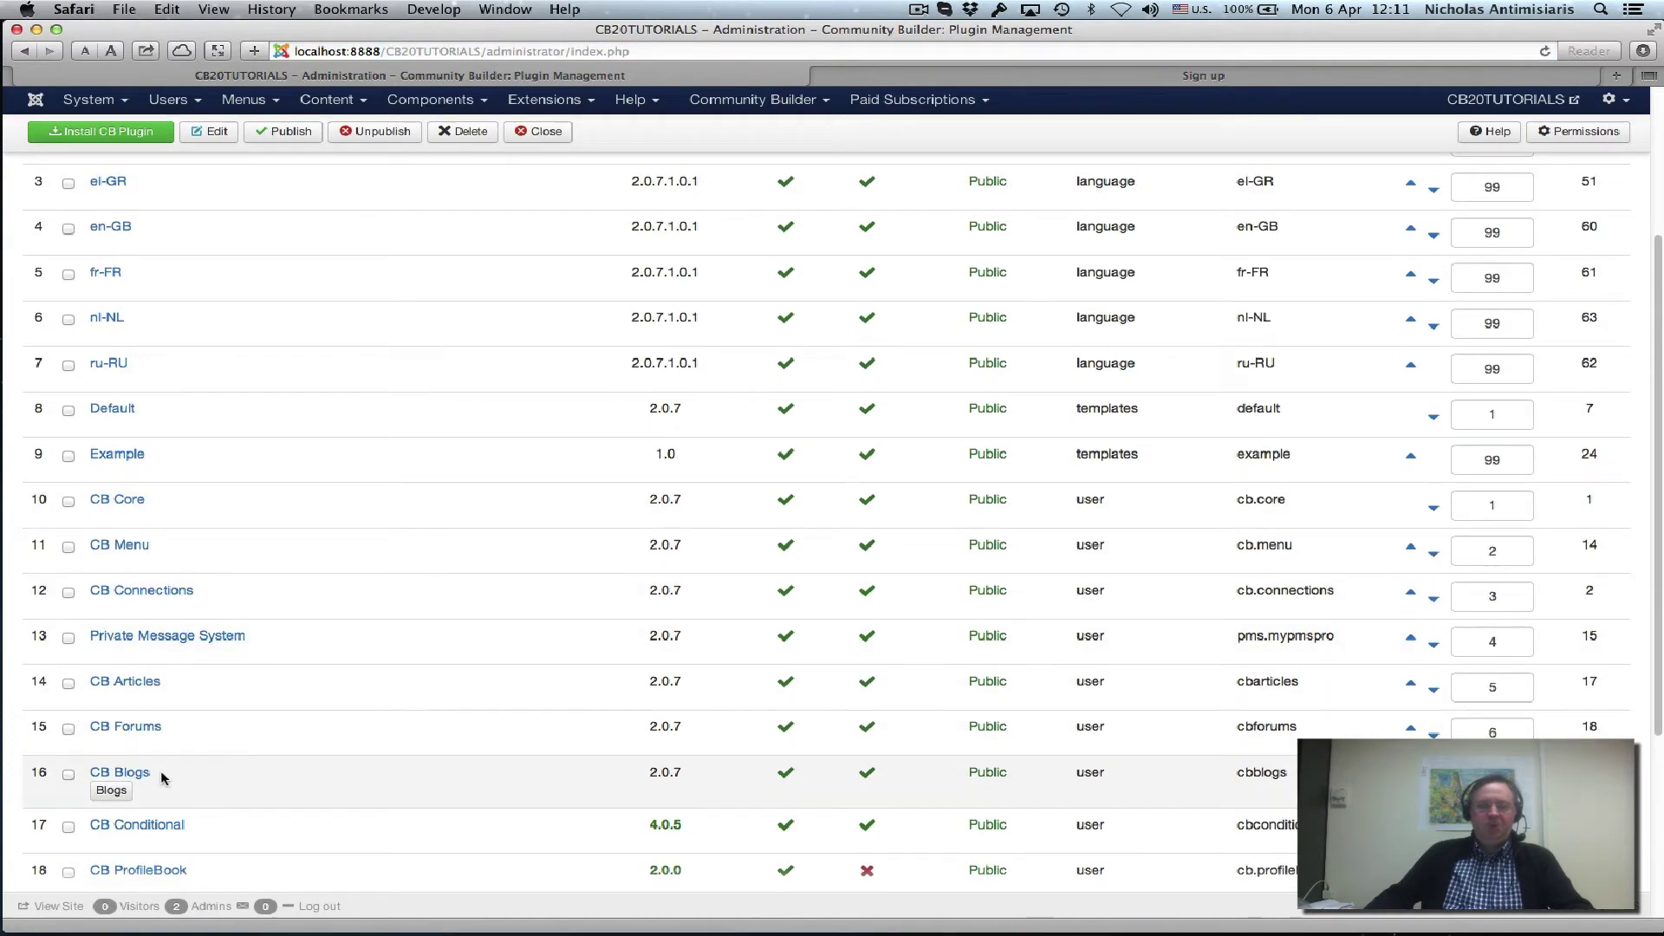
{"action": "scroll", "coordinate": [151, 762], "scroll_direction": "down", "scroll_amount": 3}
{"action": "left_click", "coordinate": [136, 694]}
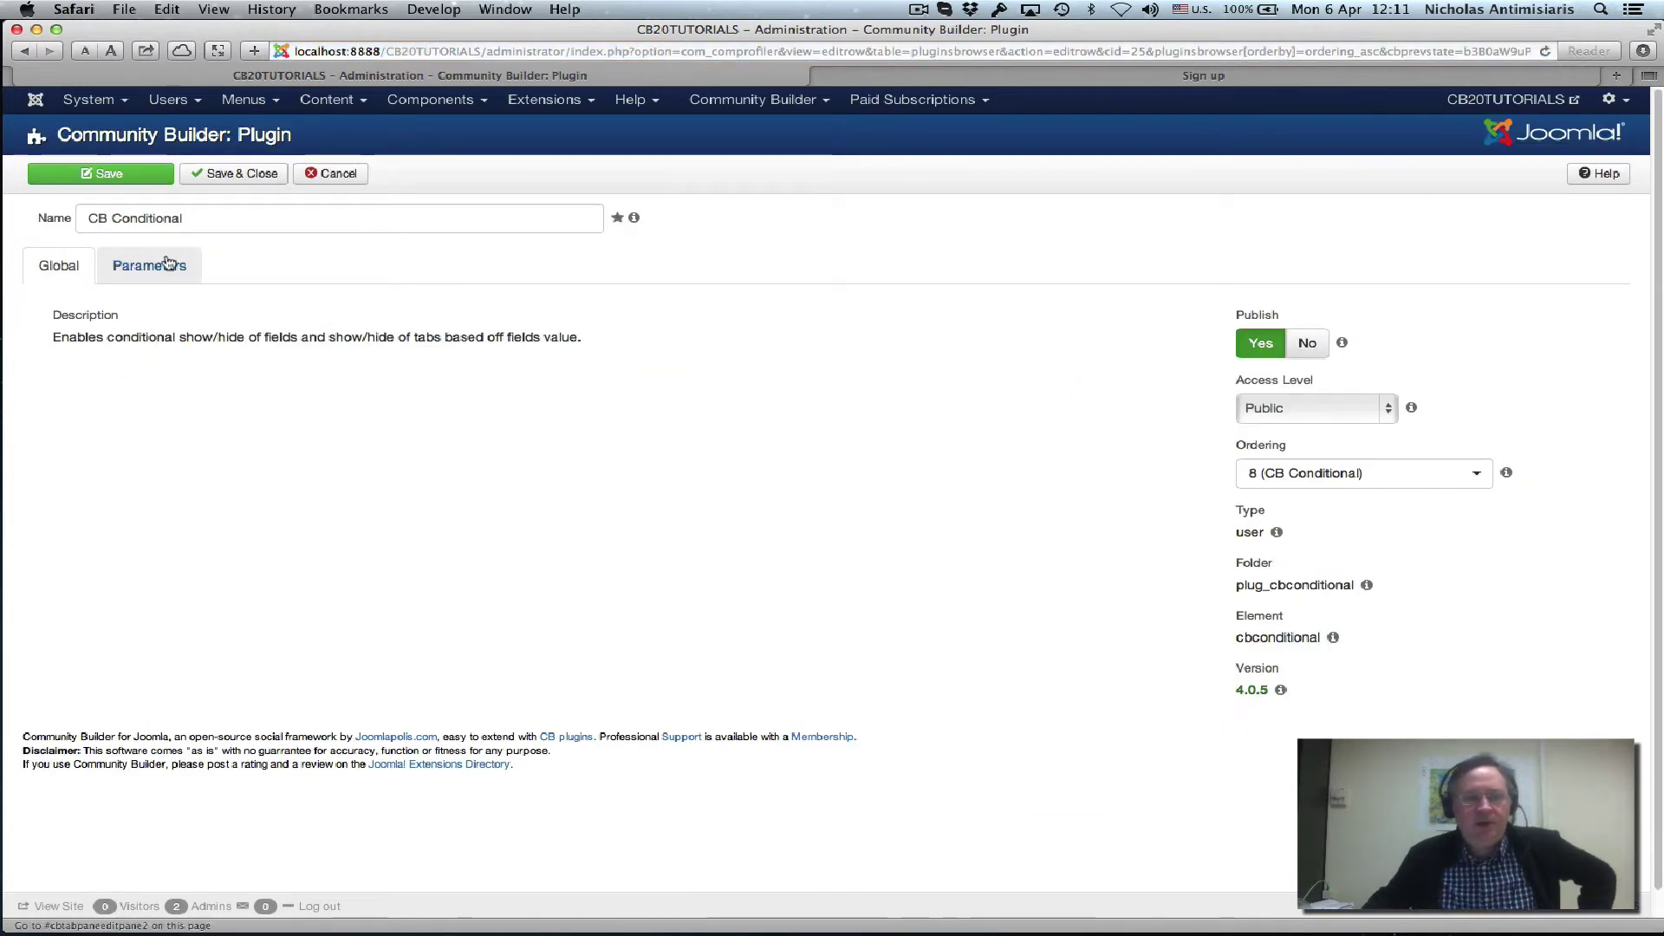
Step: Review the CB Conditional plugin parameters, then leave the plugin form without saving
{"action": "left_click", "coordinate": [163, 265]}
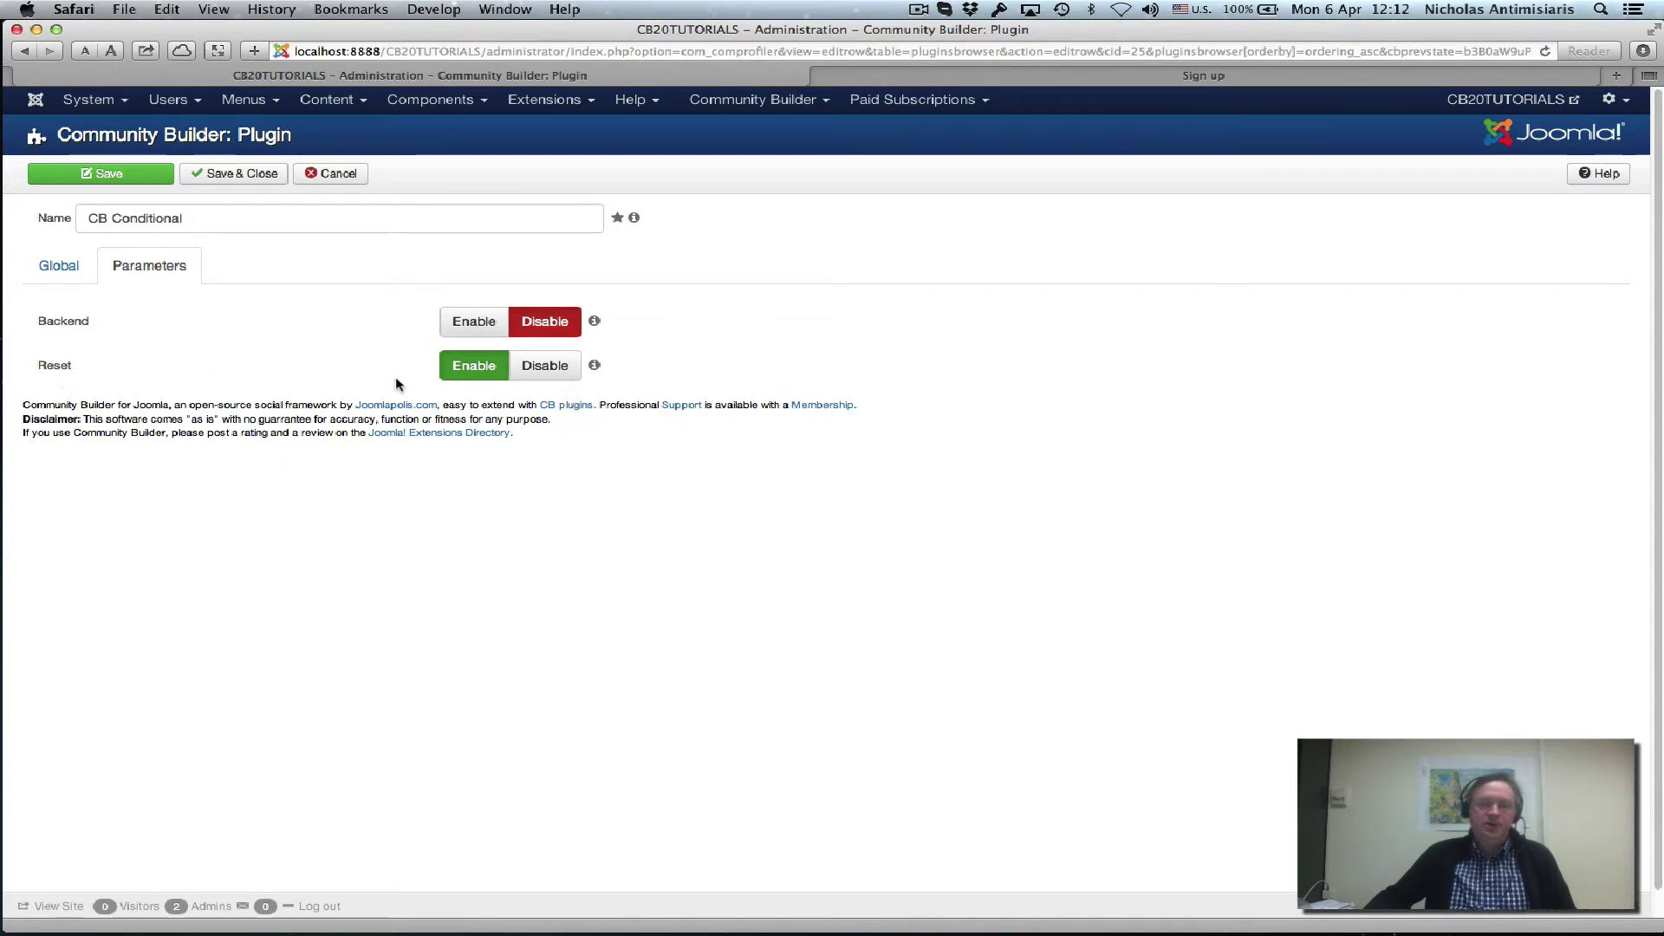
{"action": "mouse_move", "coordinate": [598, 367]}
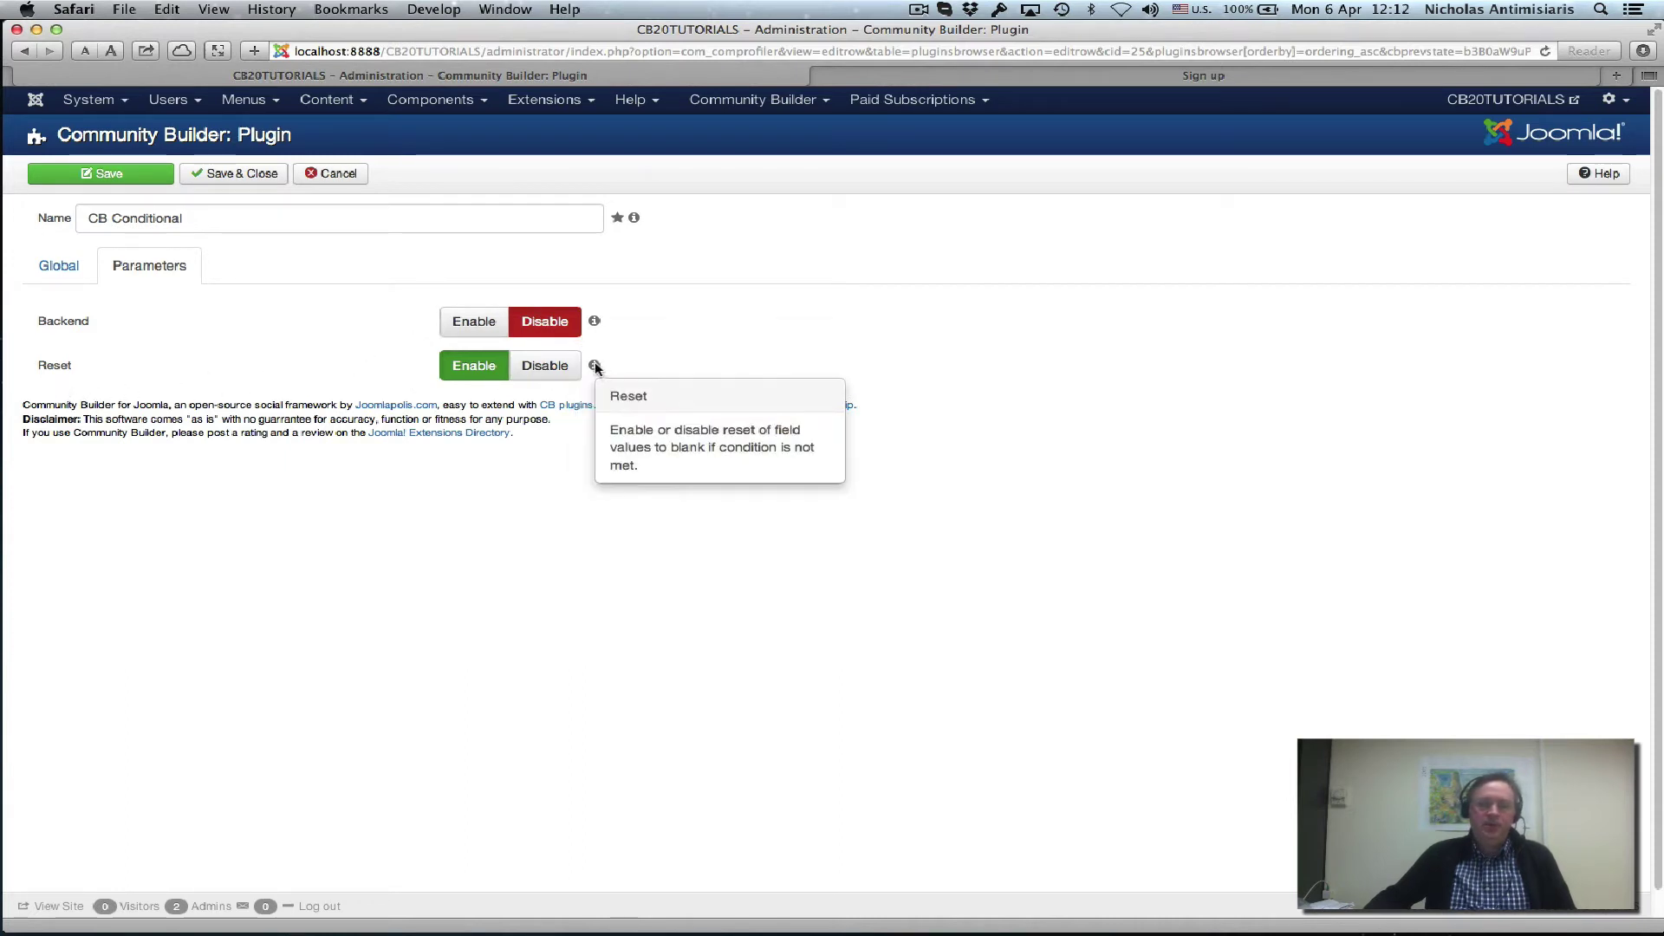
{"action": "mouse_move", "coordinate": [594, 322]}
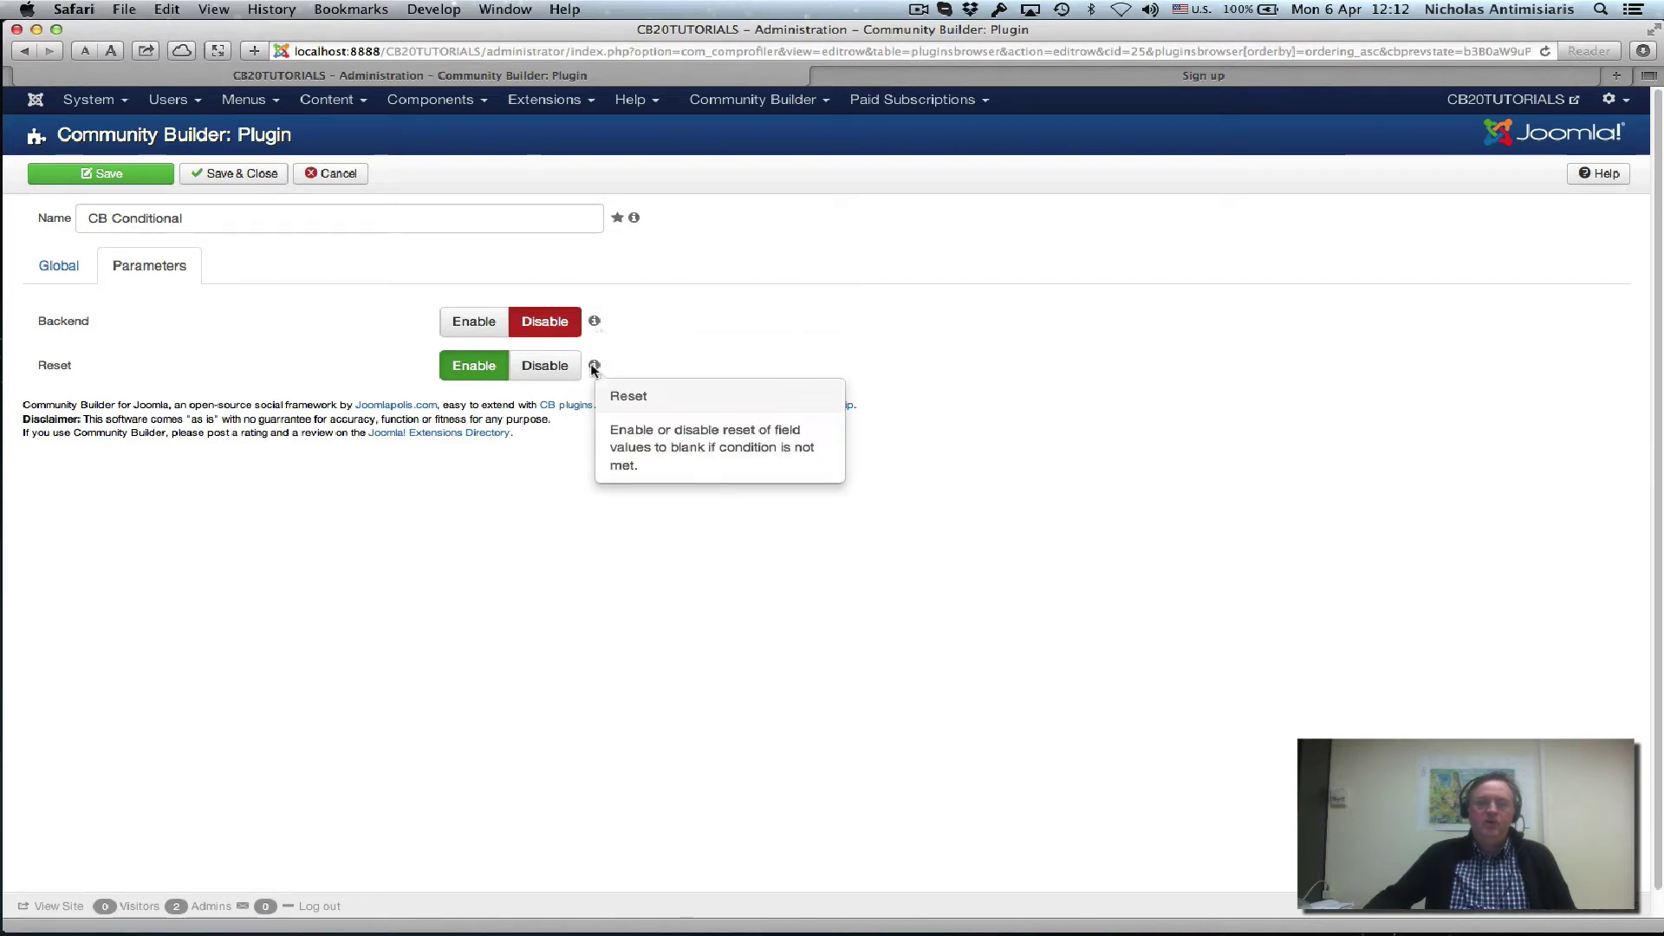
{"action": "mouse_move", "coordinate": [328, 208]}
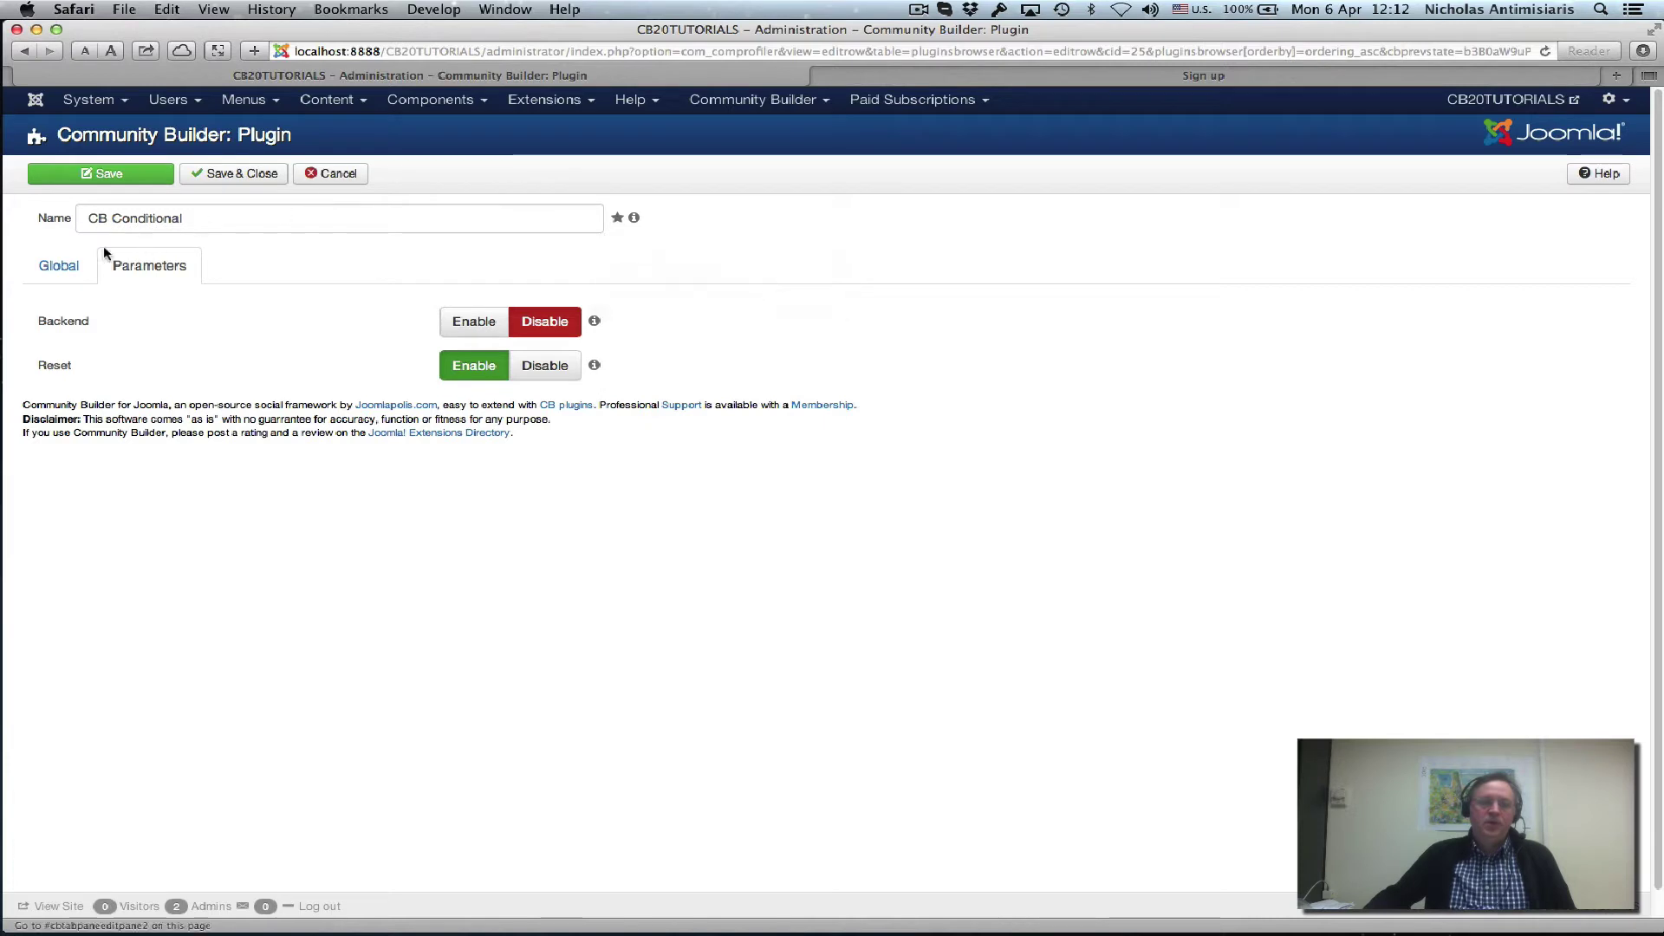
{"action": "left_click", "coordinate": [59, 266]}
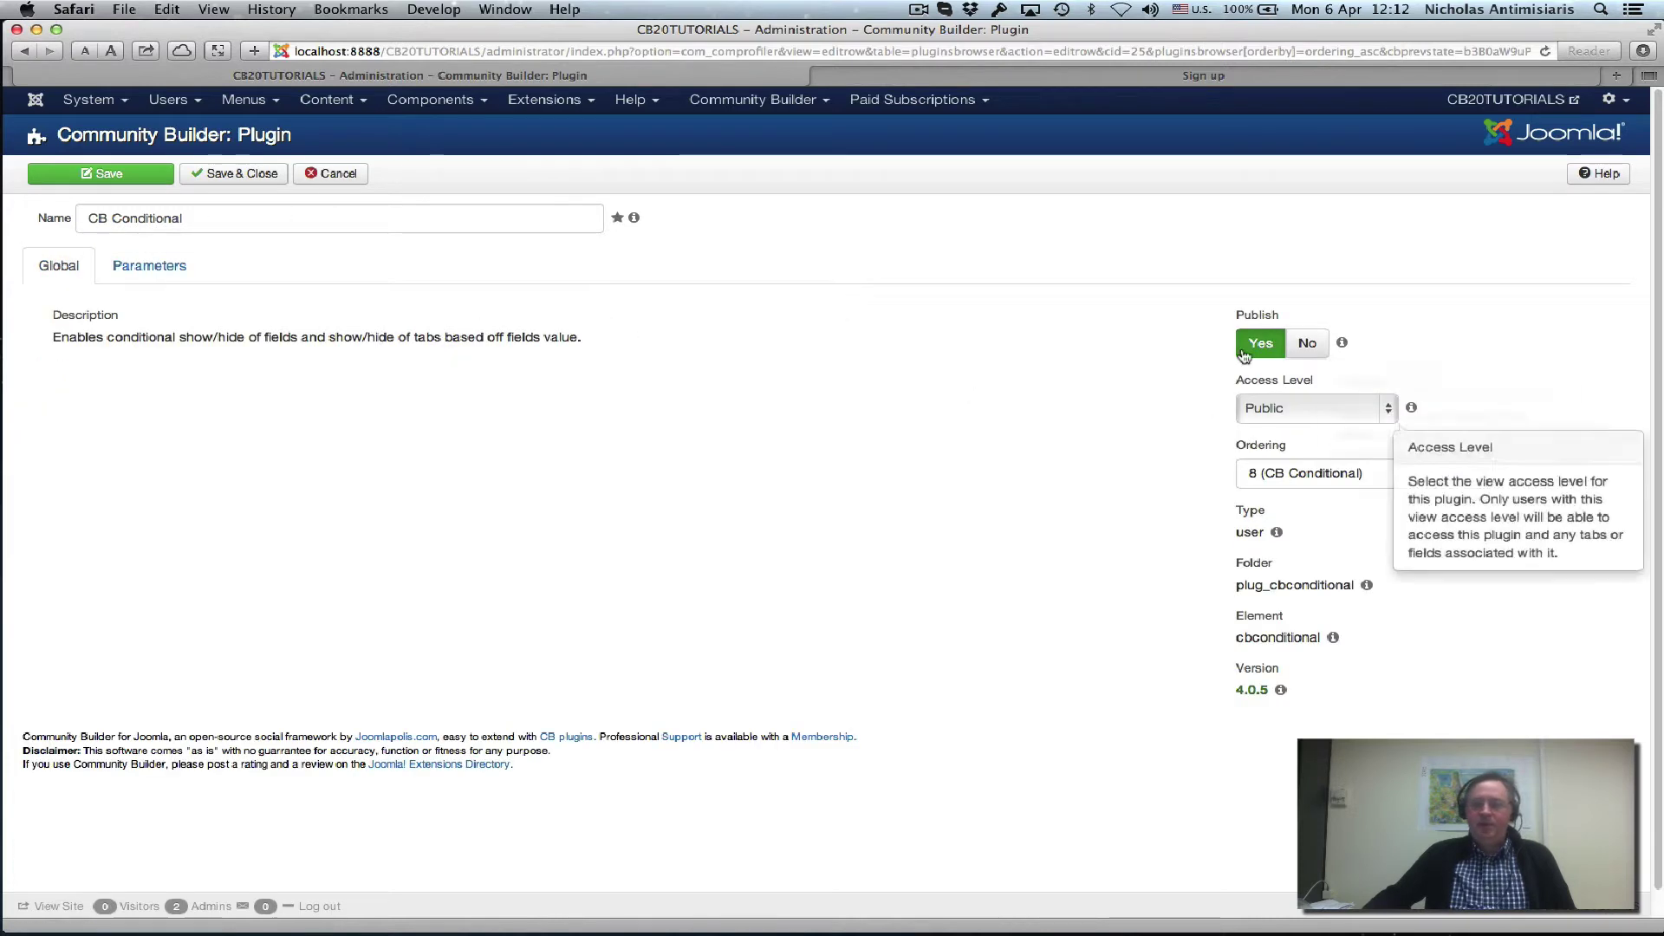
{"action": "left_click", "coordinate": [360, 174]}
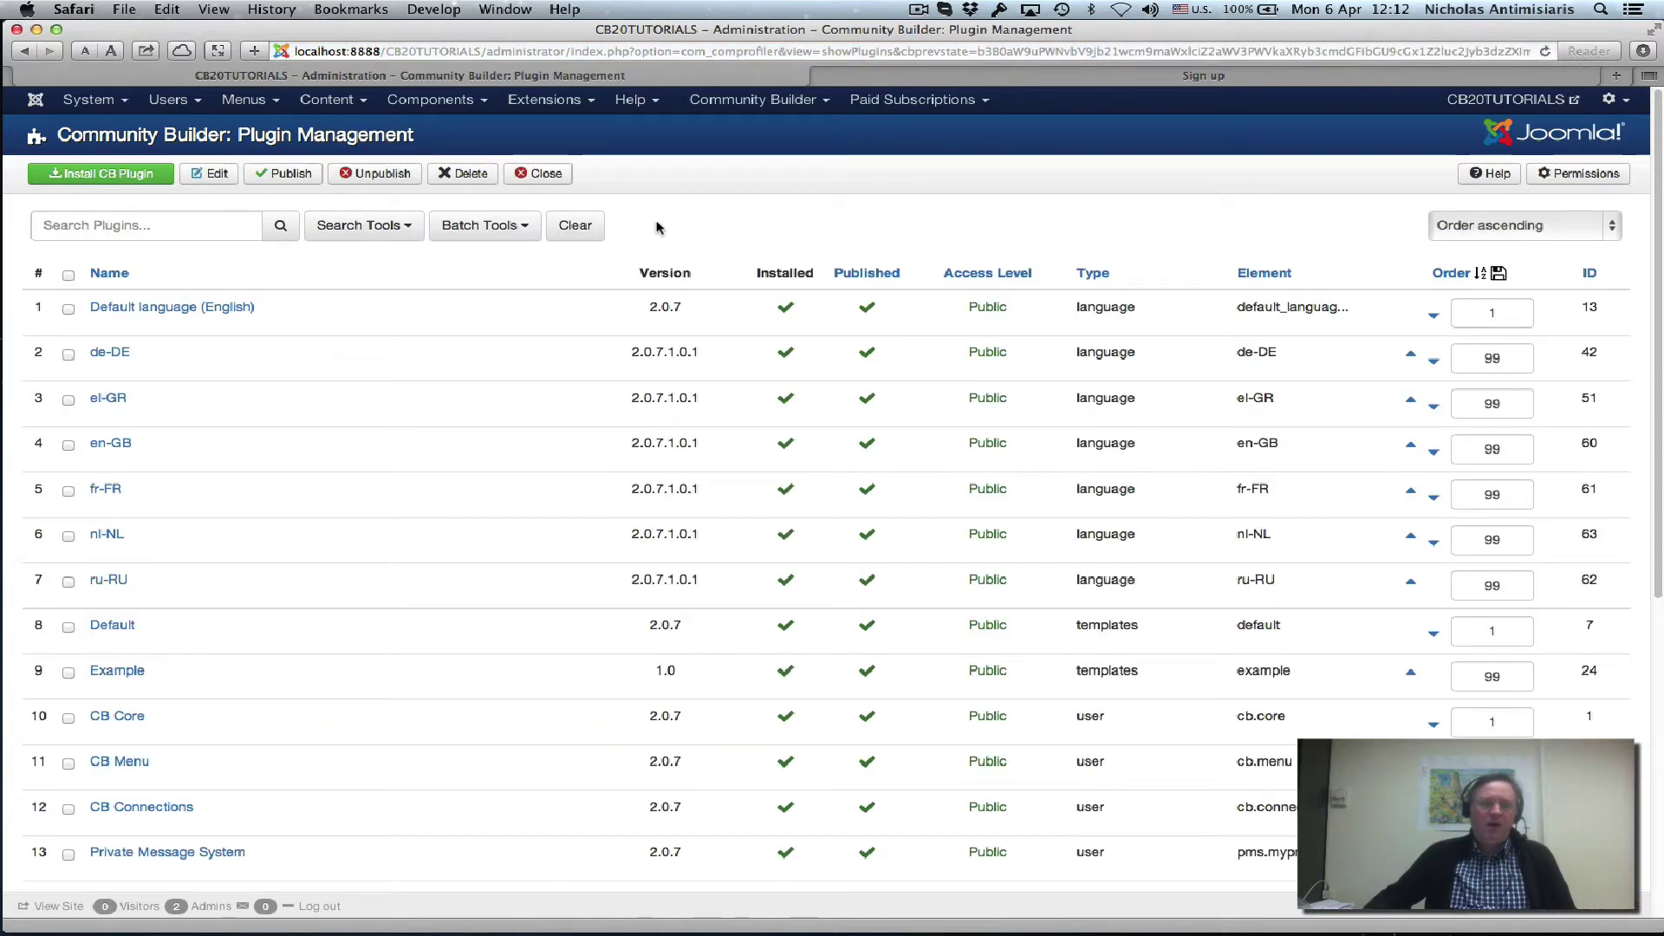
Step: Go to Community Builder Field Management
{"action": "left_click", "coordinate": [740, 106]}
{"action": "mouse_move", "coordinate": [747, 215]}
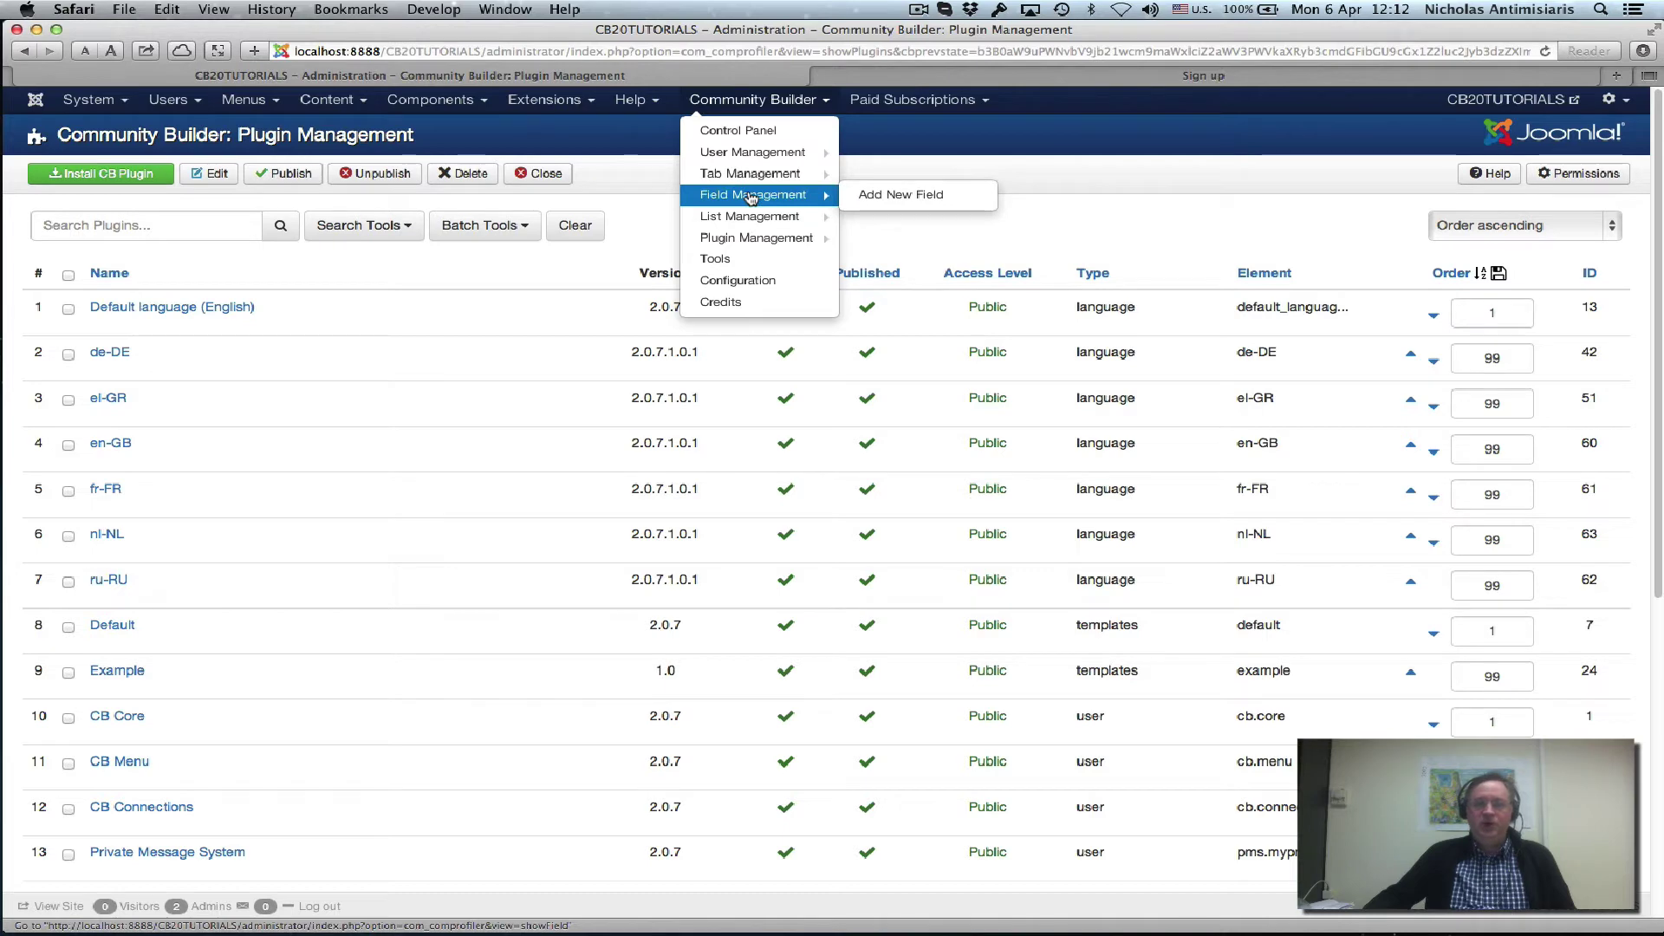
{"action": "left_click", "coordinate": [750, 198]}
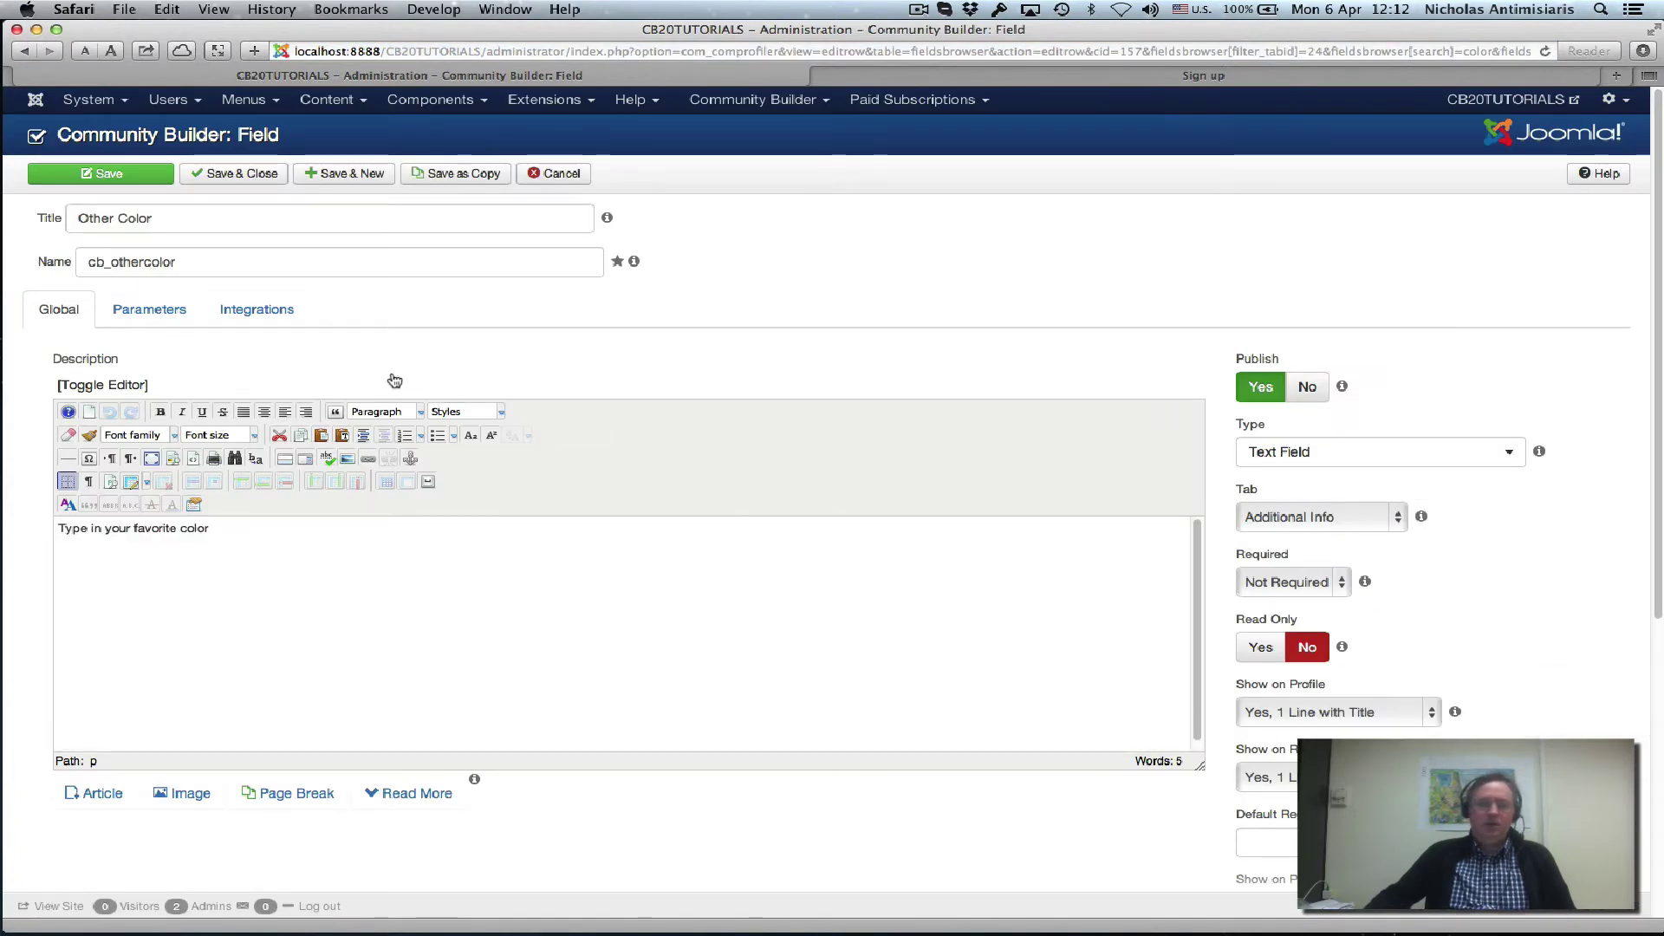
Step: Browse Other Color's CB Conditional rules 1, 2, 3 and 5, then cancel without changes
{"action": "left_click", "coordinate": [258, 311]}
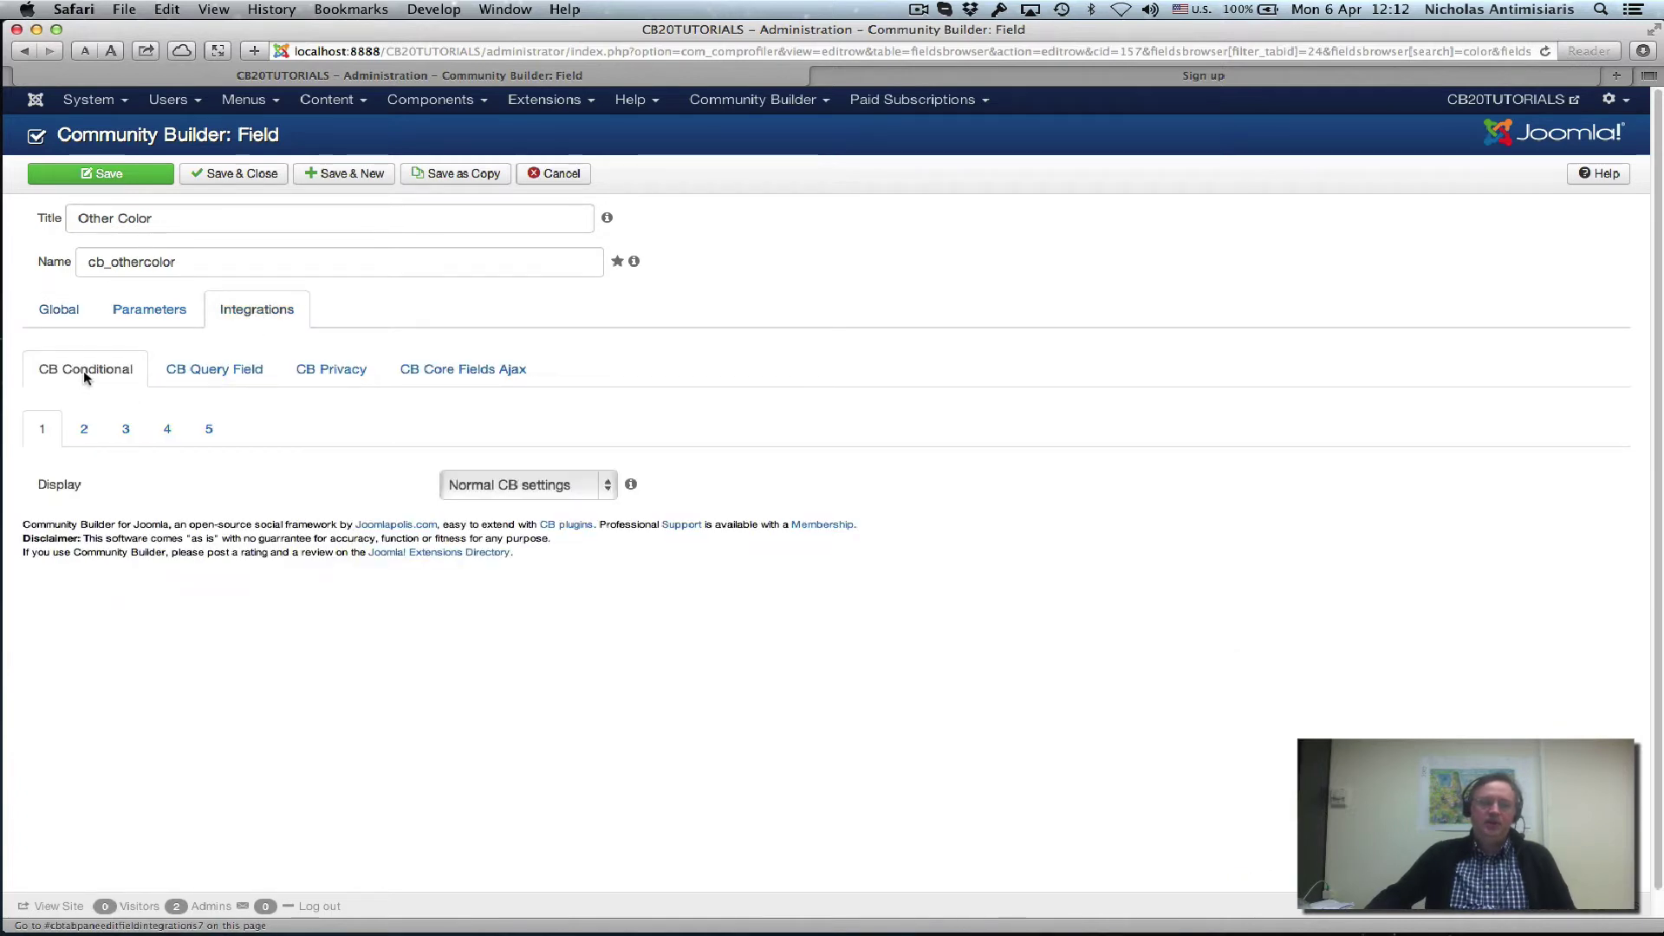
{"action": "left_click", "coordinate": [83, 434]}
{"action": "left_click", "coordinate": [126, 431]}
{"action": "left_click", "coordinate": [208, 426]}
{"action": "left_click", "coordinate": [43, 431]}
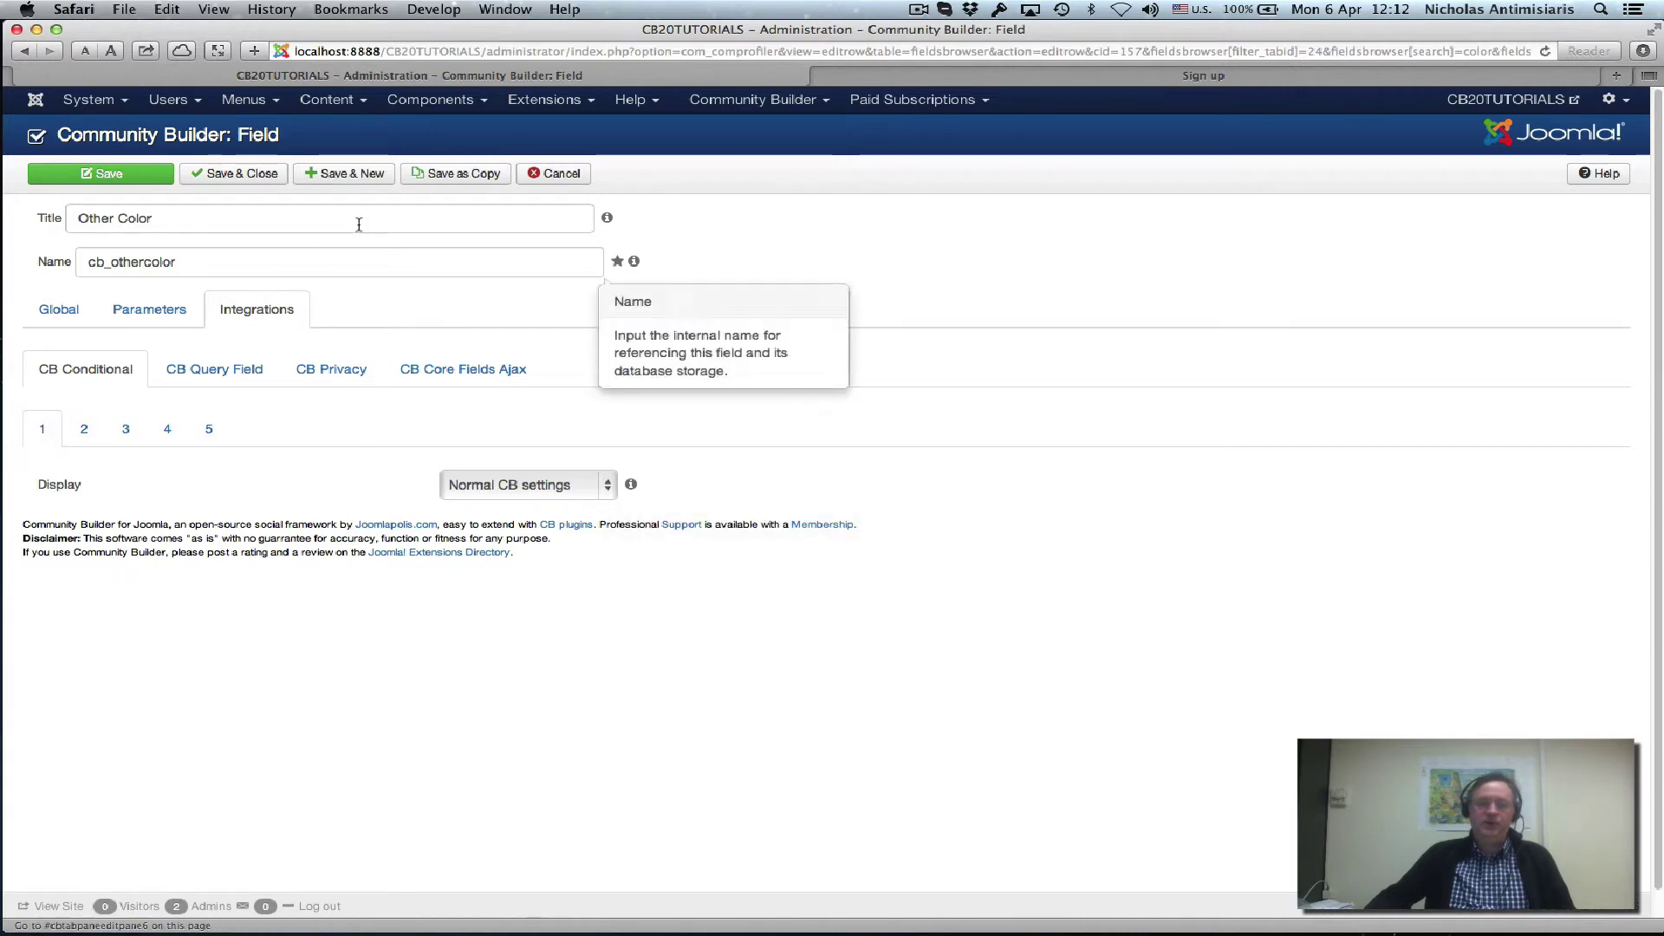
{"action": "left_click", "coordinate": [559, 176]}
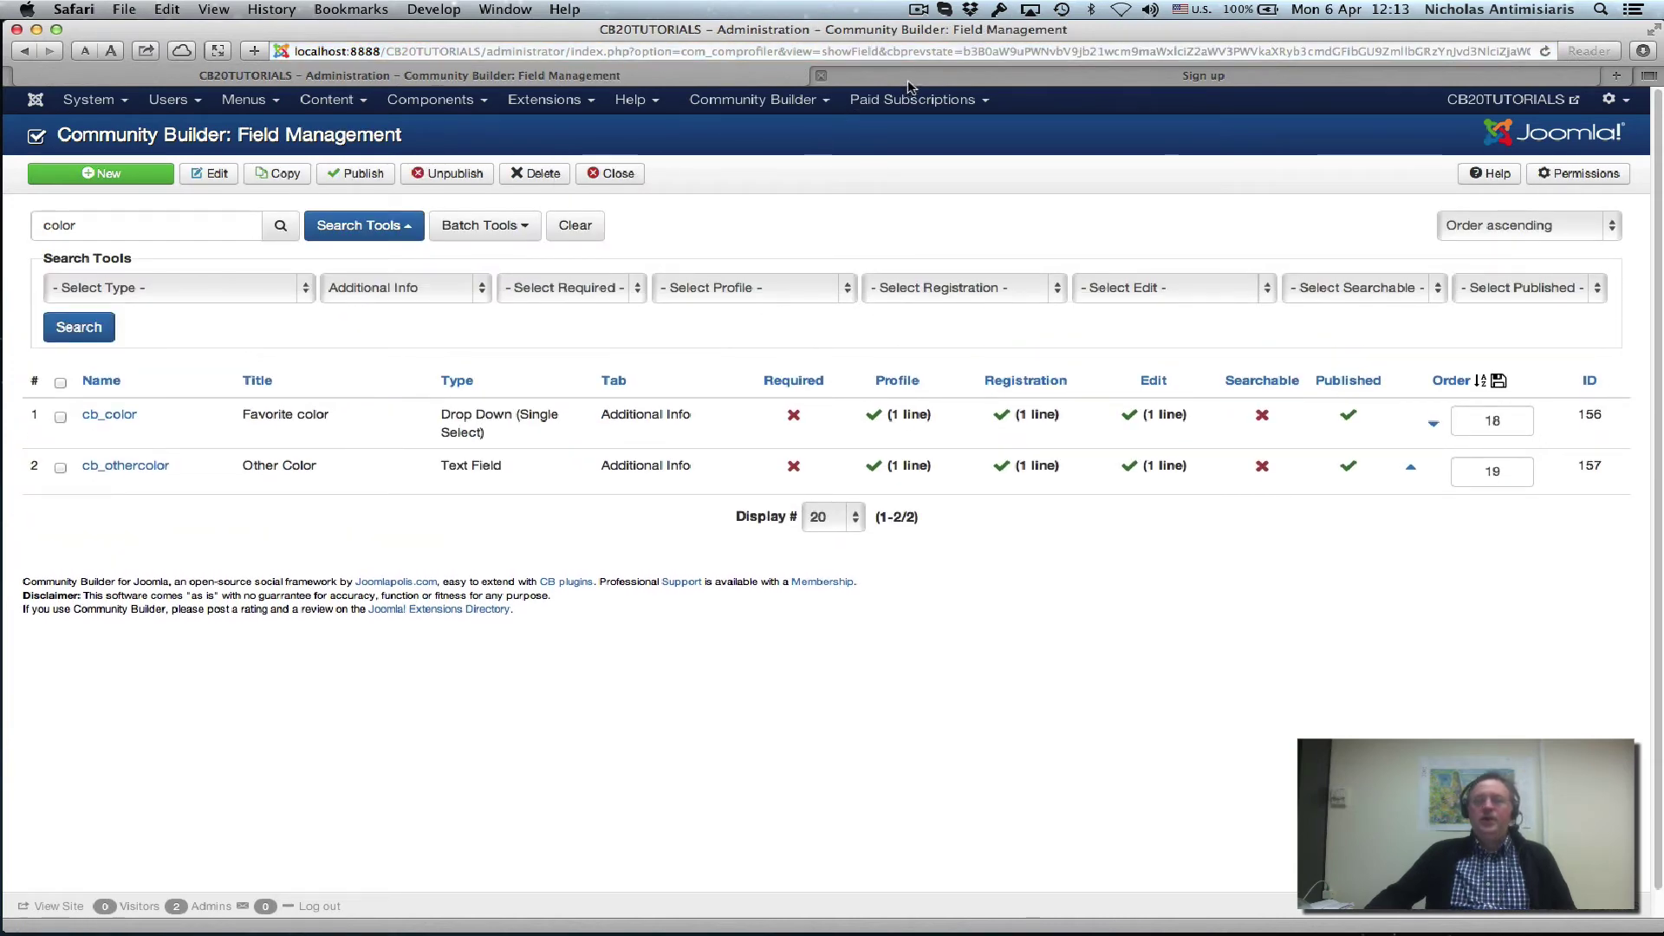
Step: On the Sign up form, switch Favorite color to Green, then Red, and finally back to Other
{"action": "left_click", "coordinate": [908, 75]}
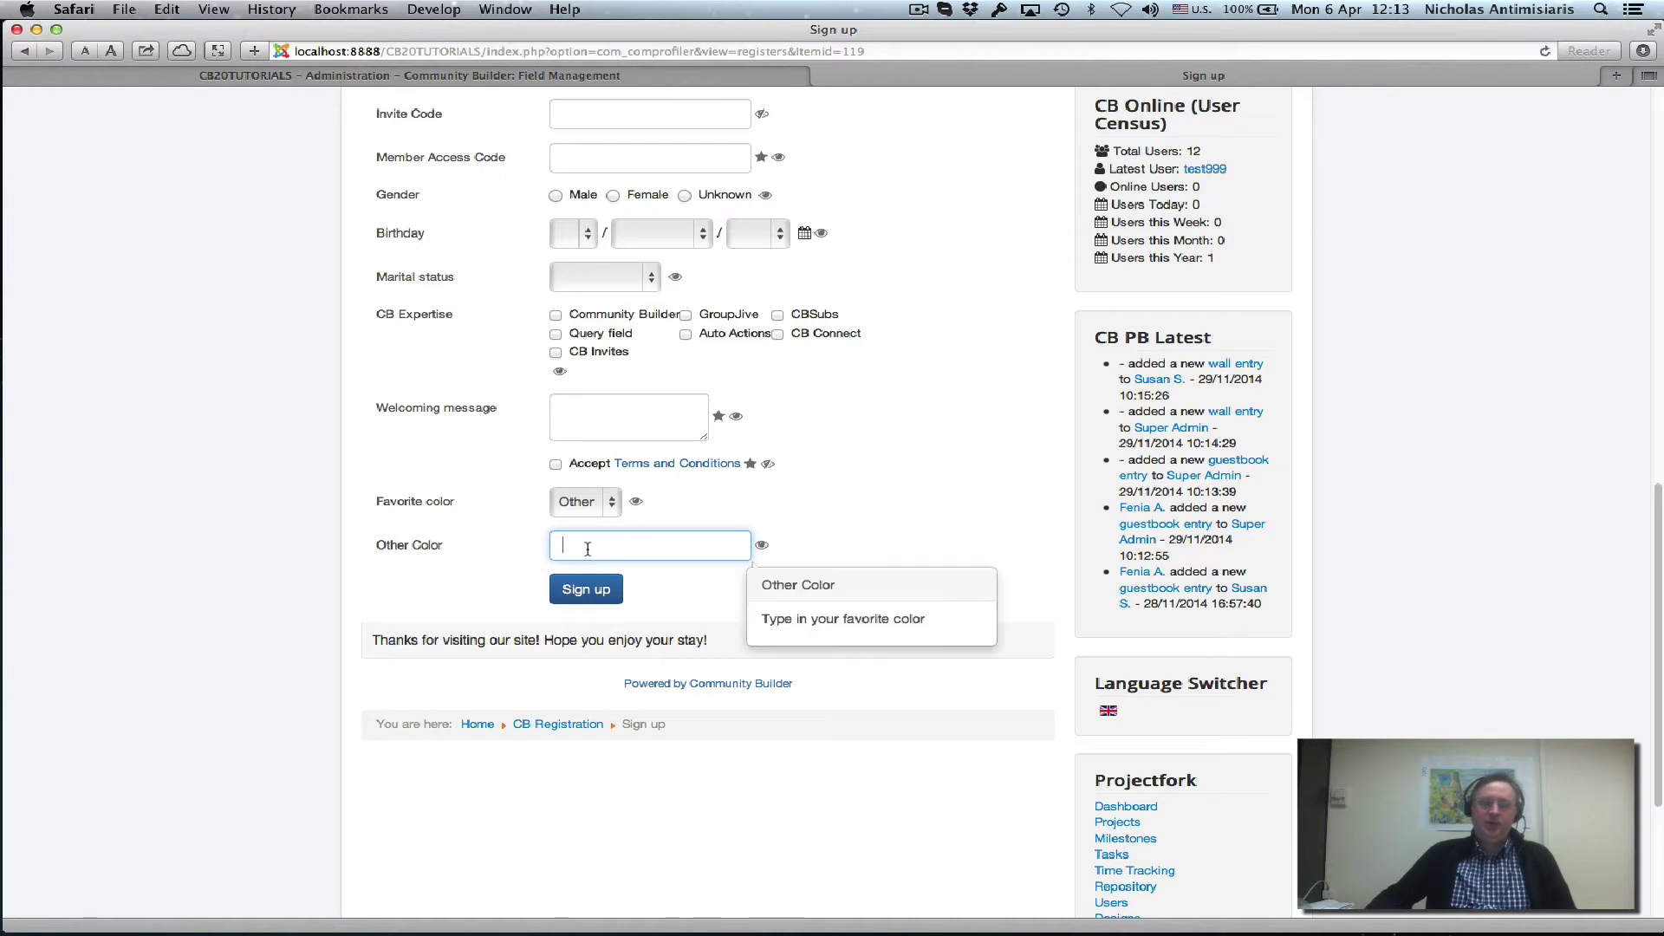
{"action": "mouse_move", "coordinate": [587, 552]}
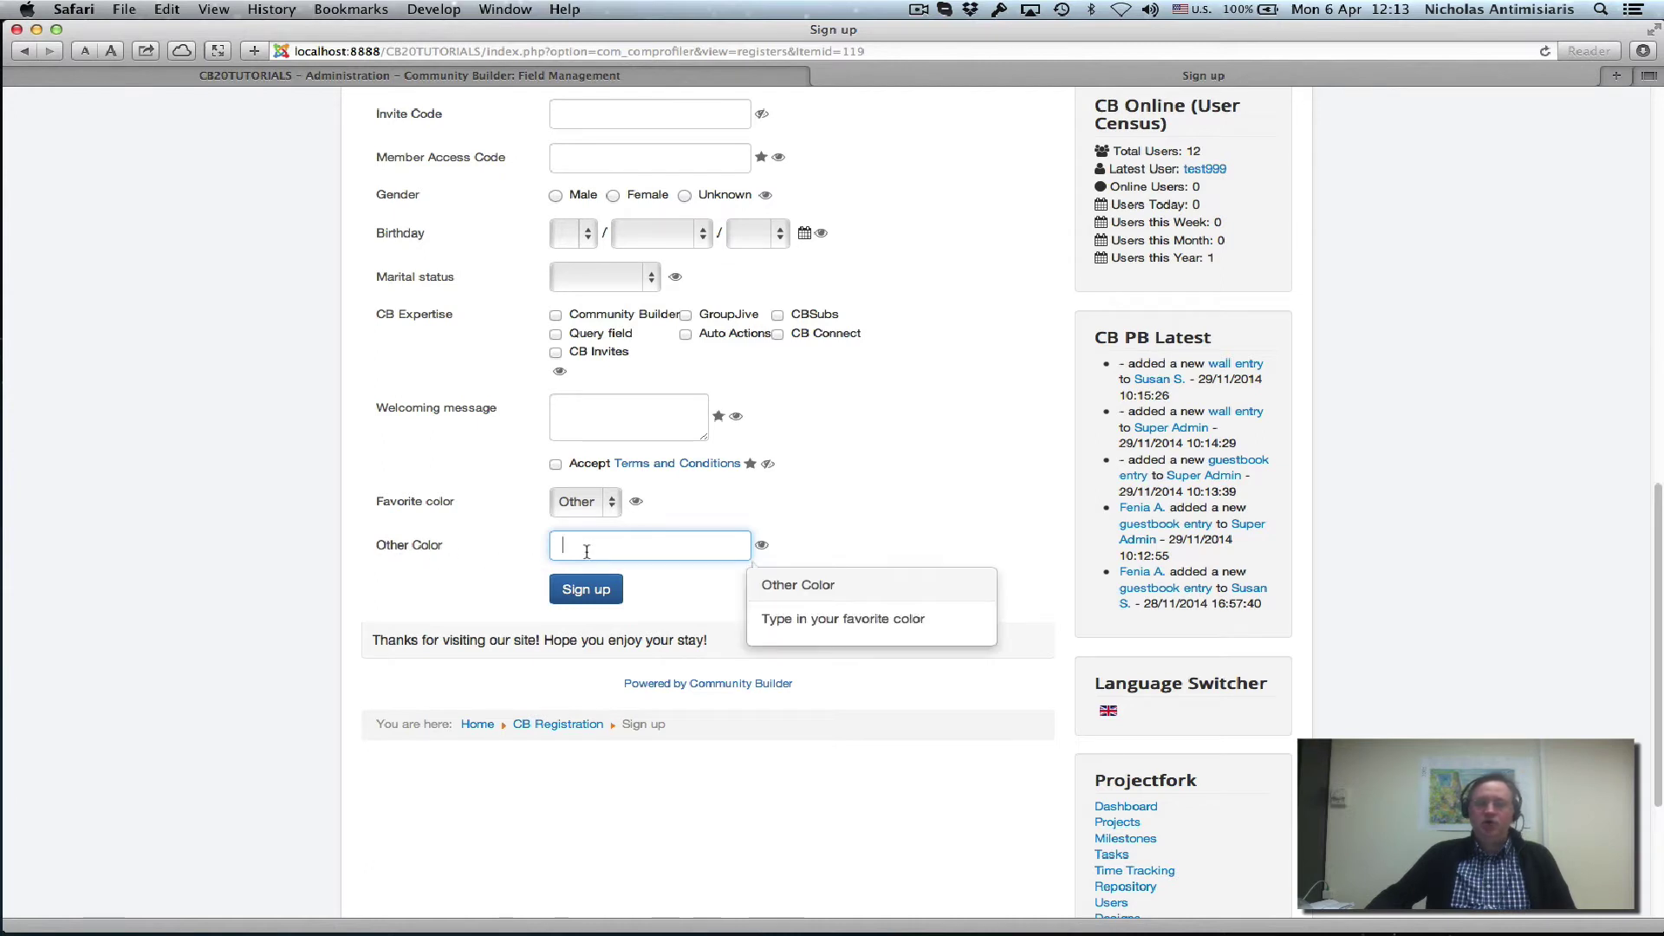
{"action": "left_click", "coordinate": [609, 502]}
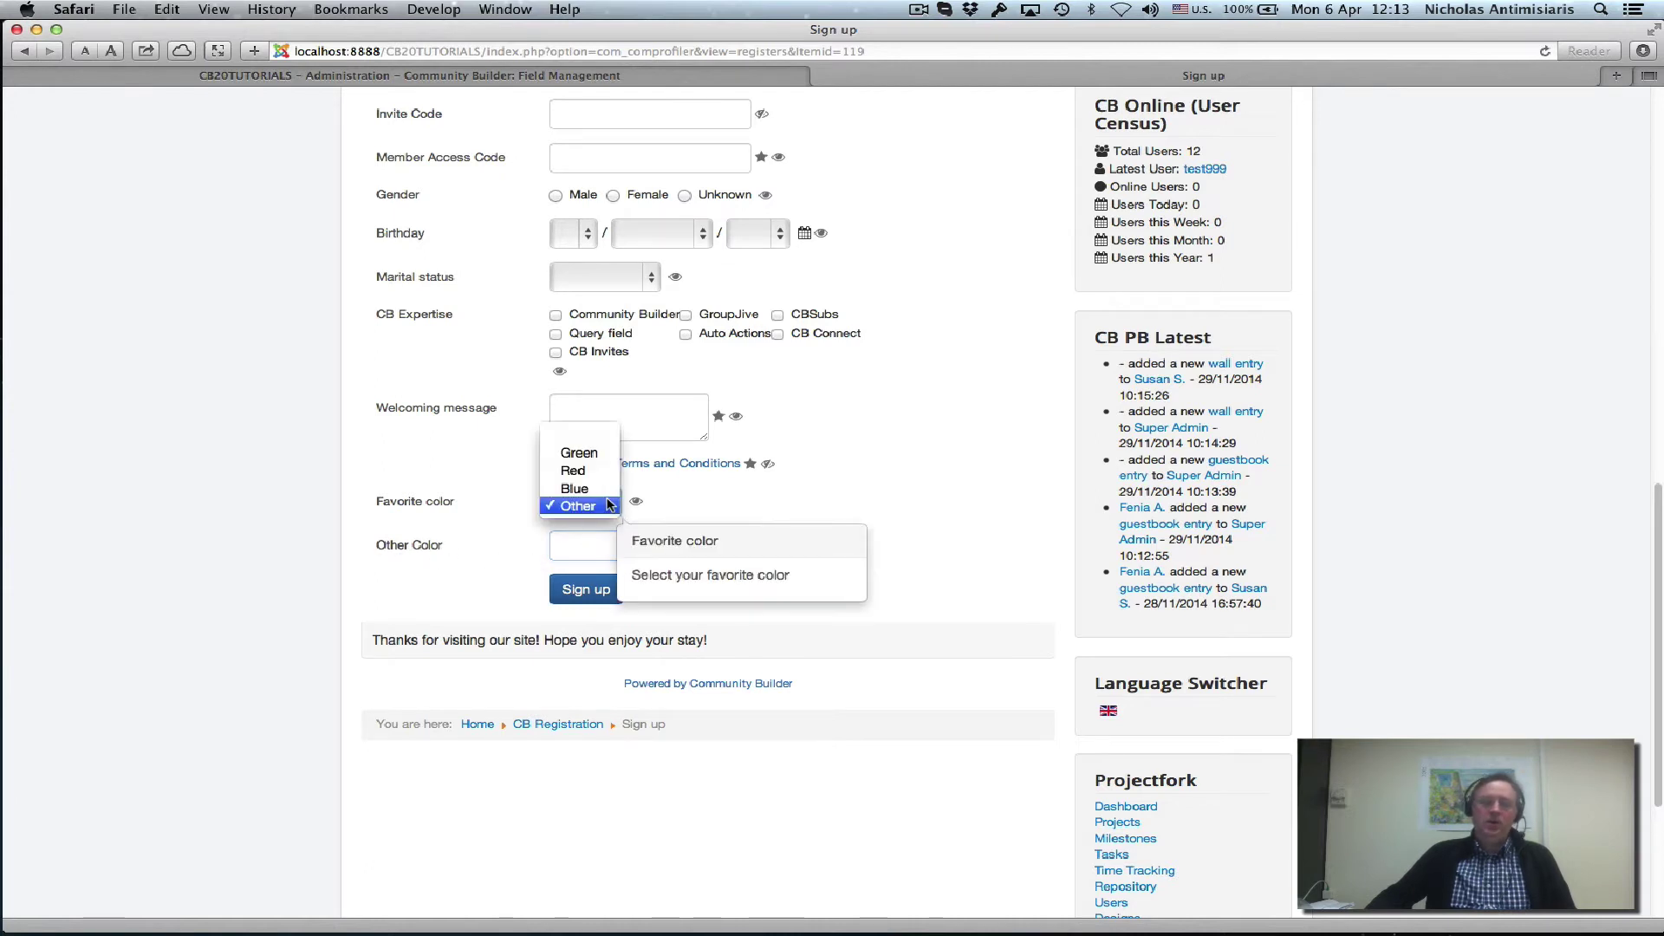
{"action": "left_click", "coordinate": [580, 456]}
{"action": "mouse_move", "coordinate": [753, 546]}
{"action": "left_click", "coordinate": [613, 505]}
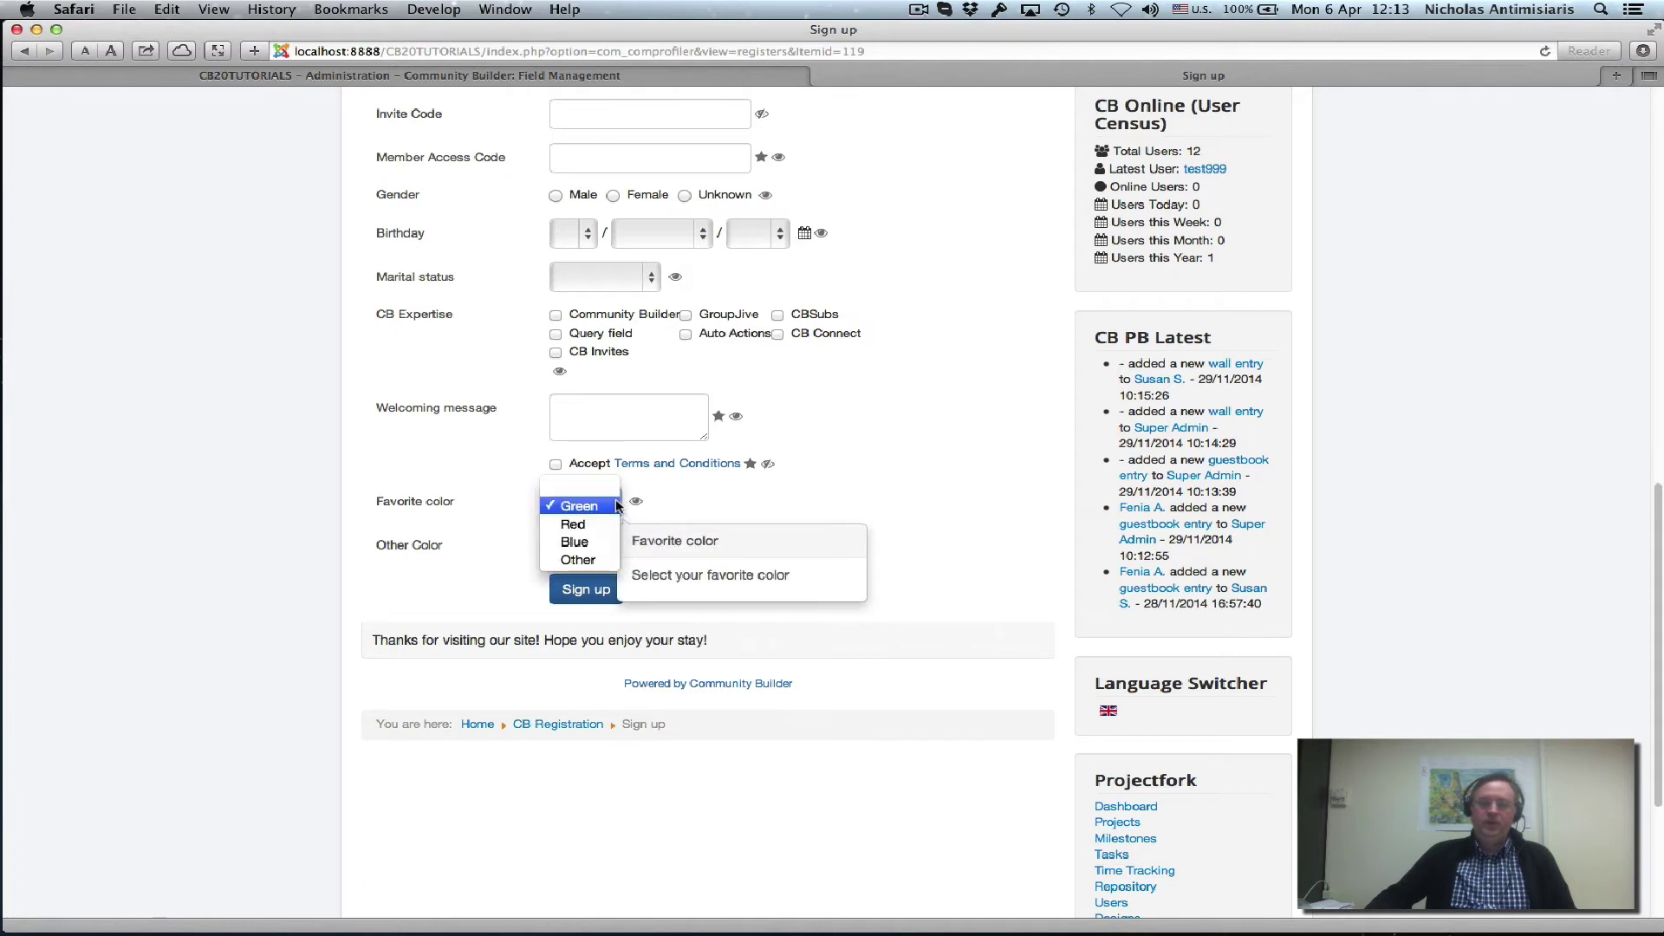
{"action": "left_click", "coordinate": [573, 525]}
{"action": "mouse_move", "coordinate": [641, 540]}
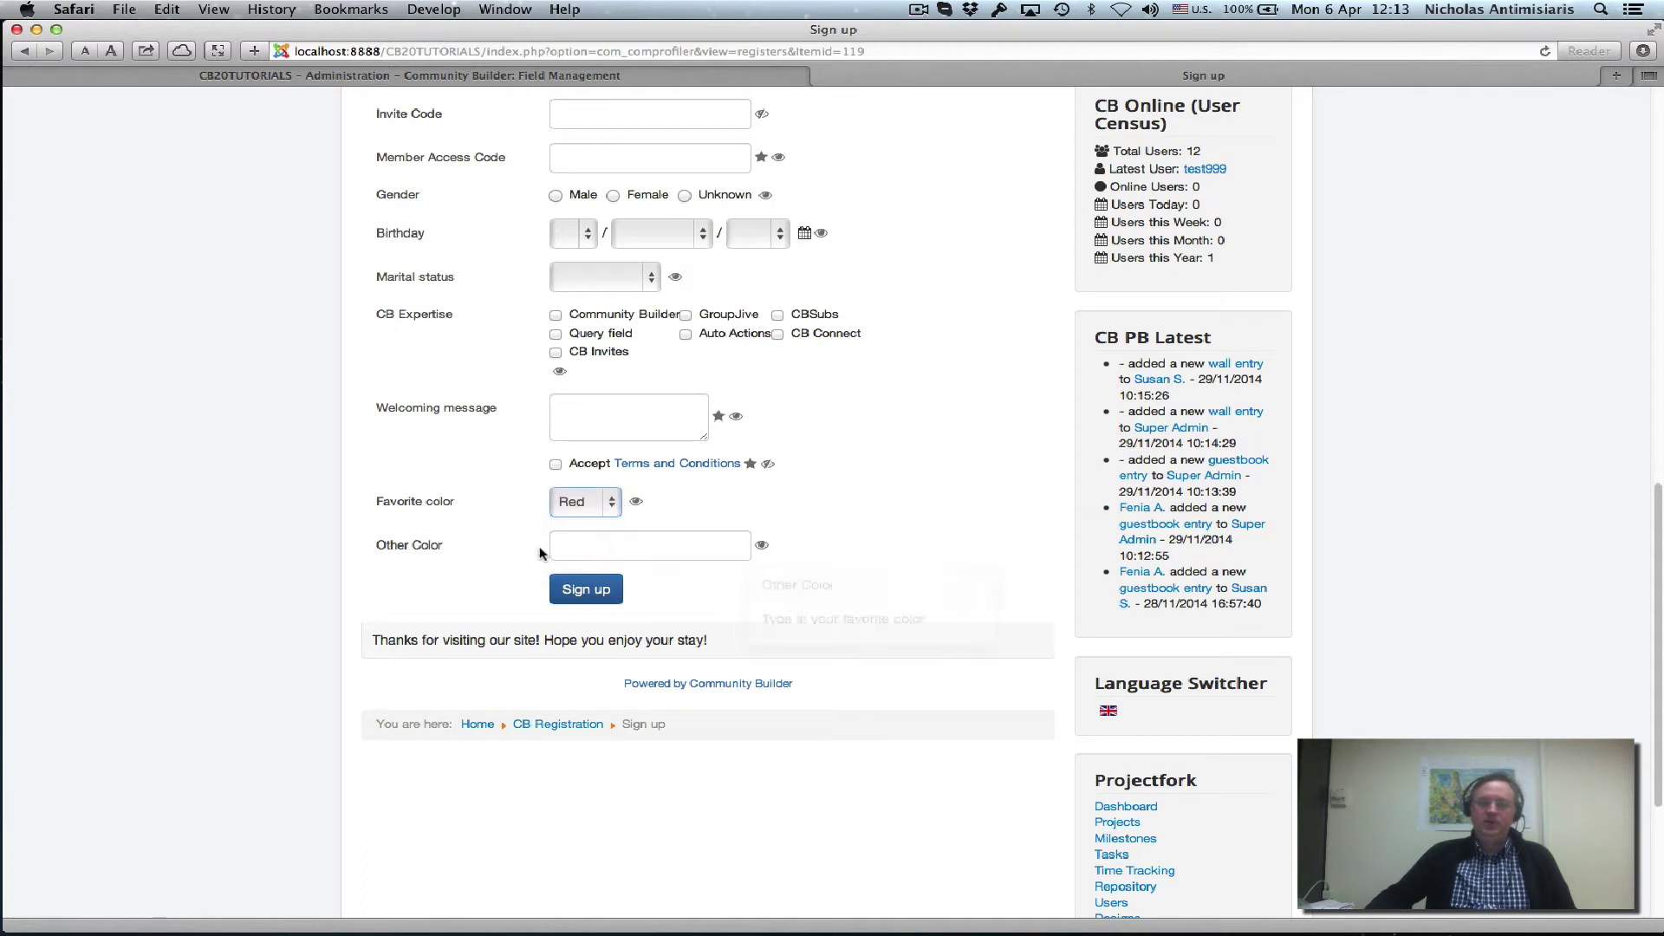
{"action": "left_click", "coordinate": [608, 510]}
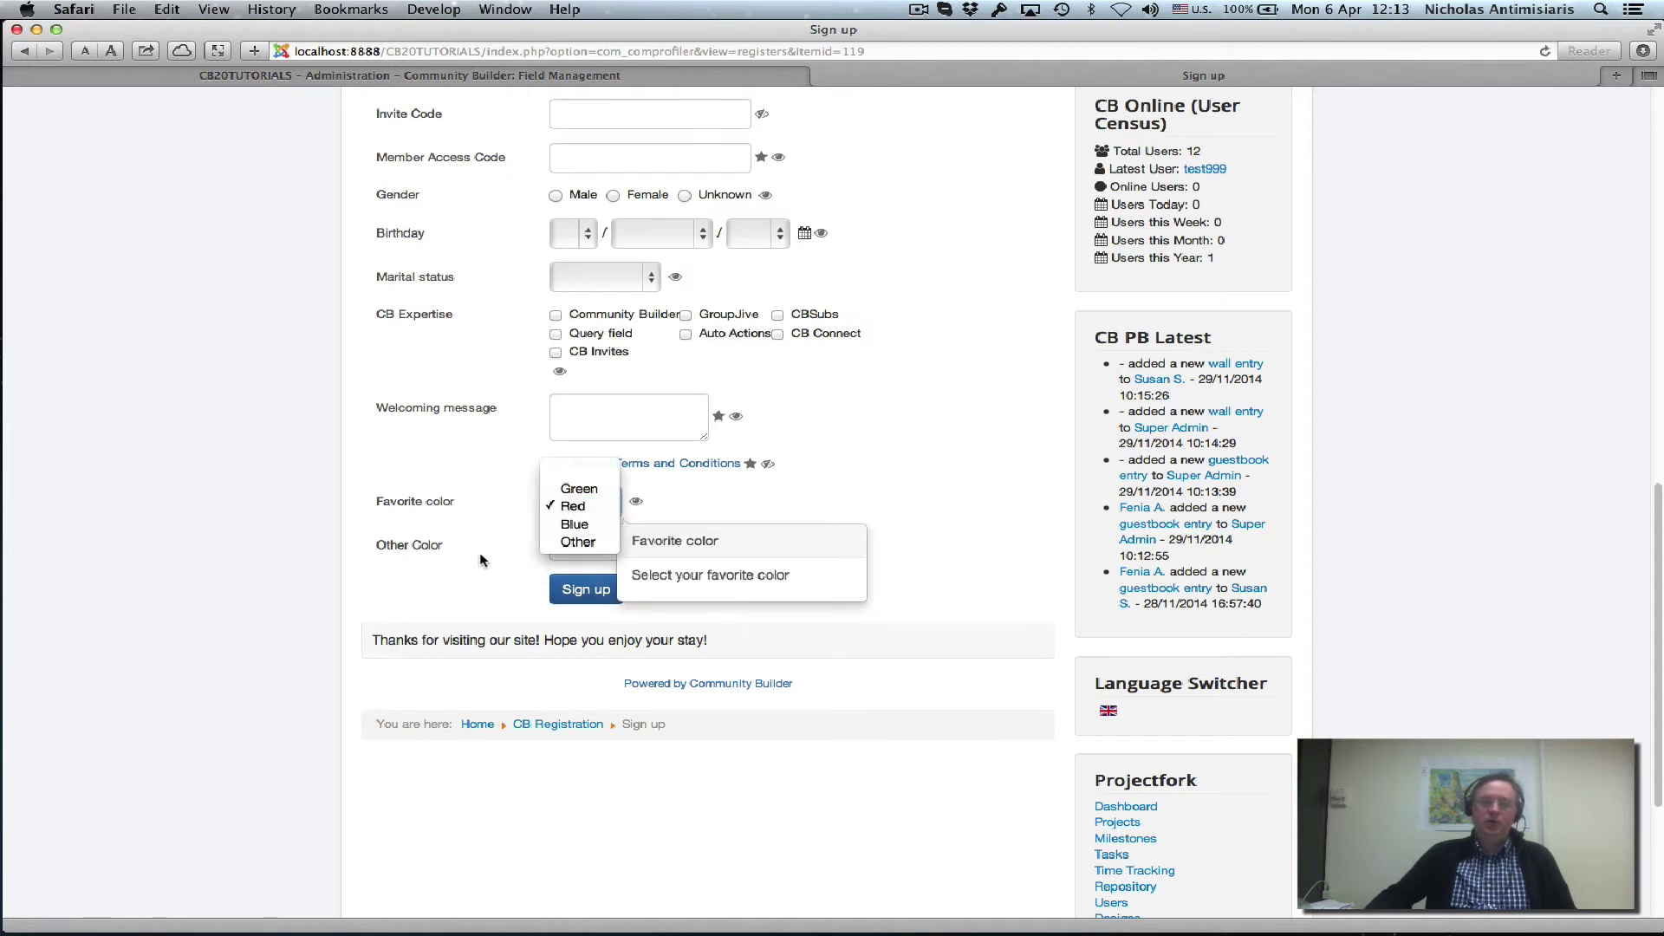
{"action": "left_click", "coordinate": [578, 543]}
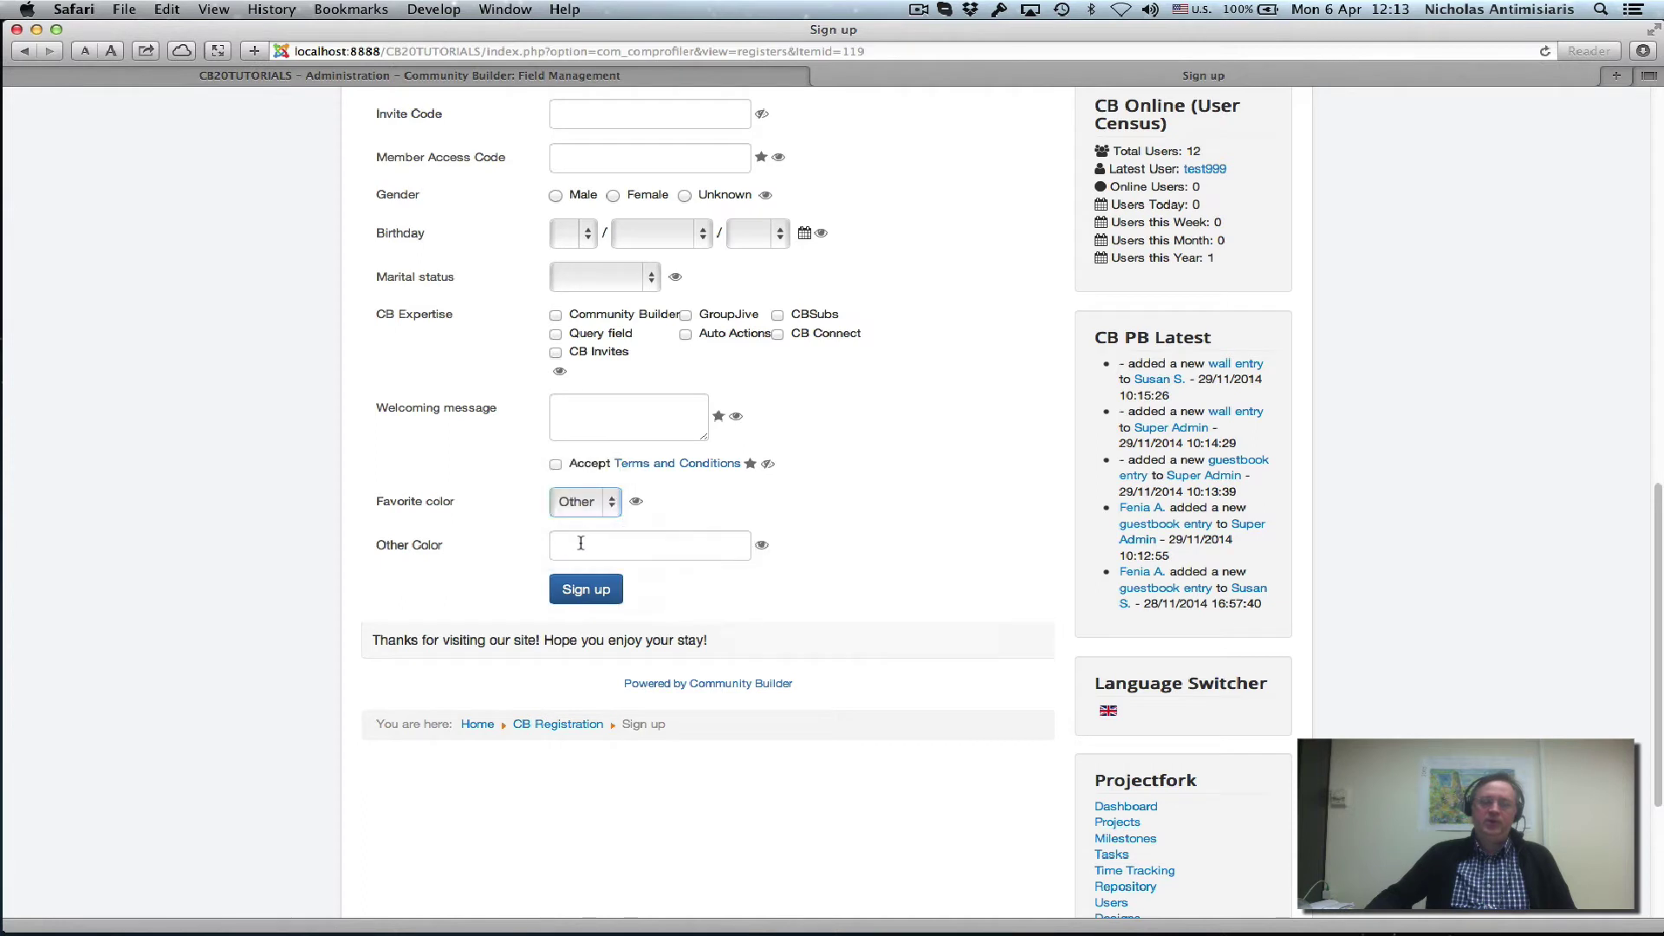
{"action": "left_click", "coordinate": [598, 514]}
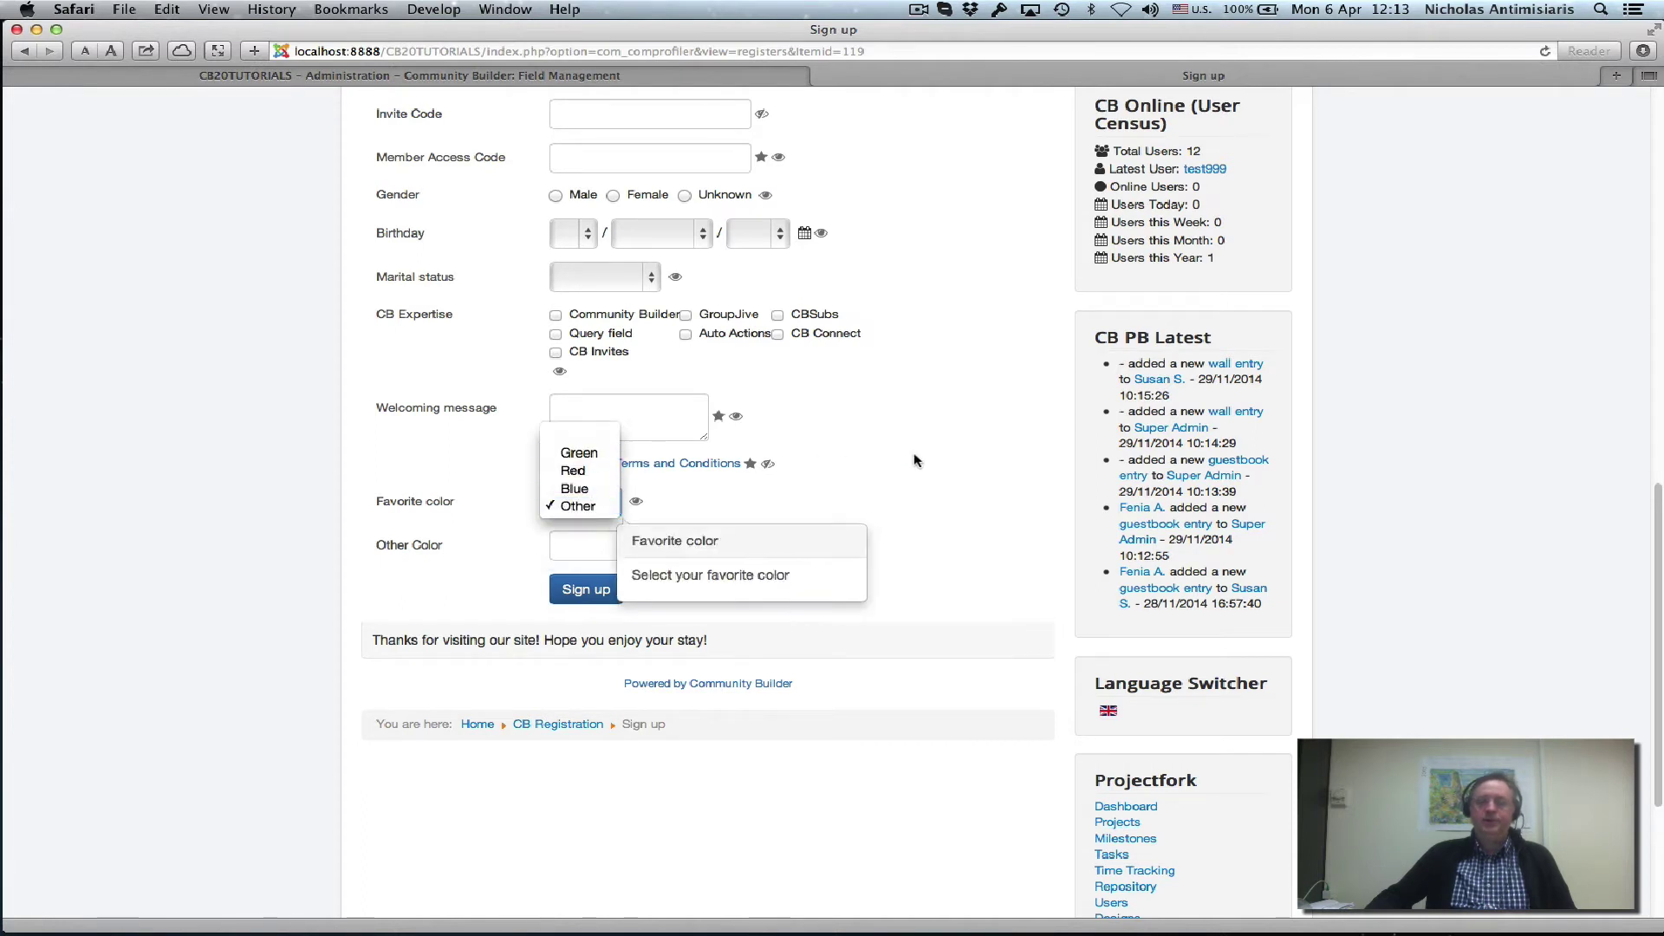
{"action": "left_click", "coordinate": [896, 231]}
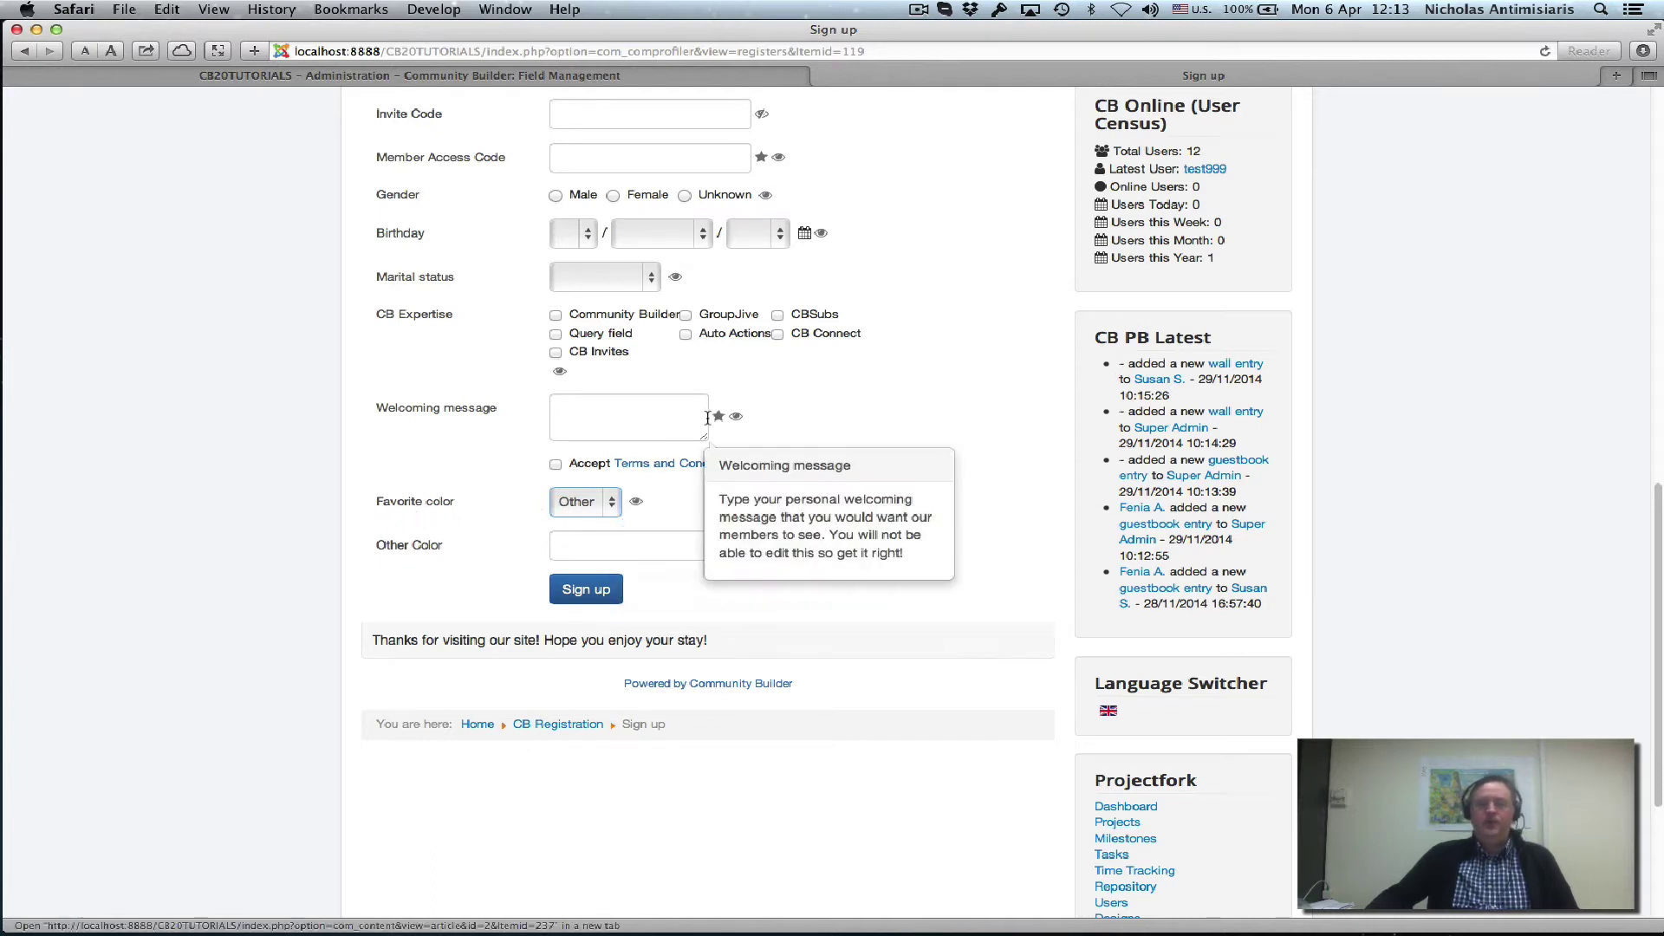
Step: Open cb_color's first CB Conditional rule under Integrations
{"action": "left_click", "coordinate": [522, 76]}
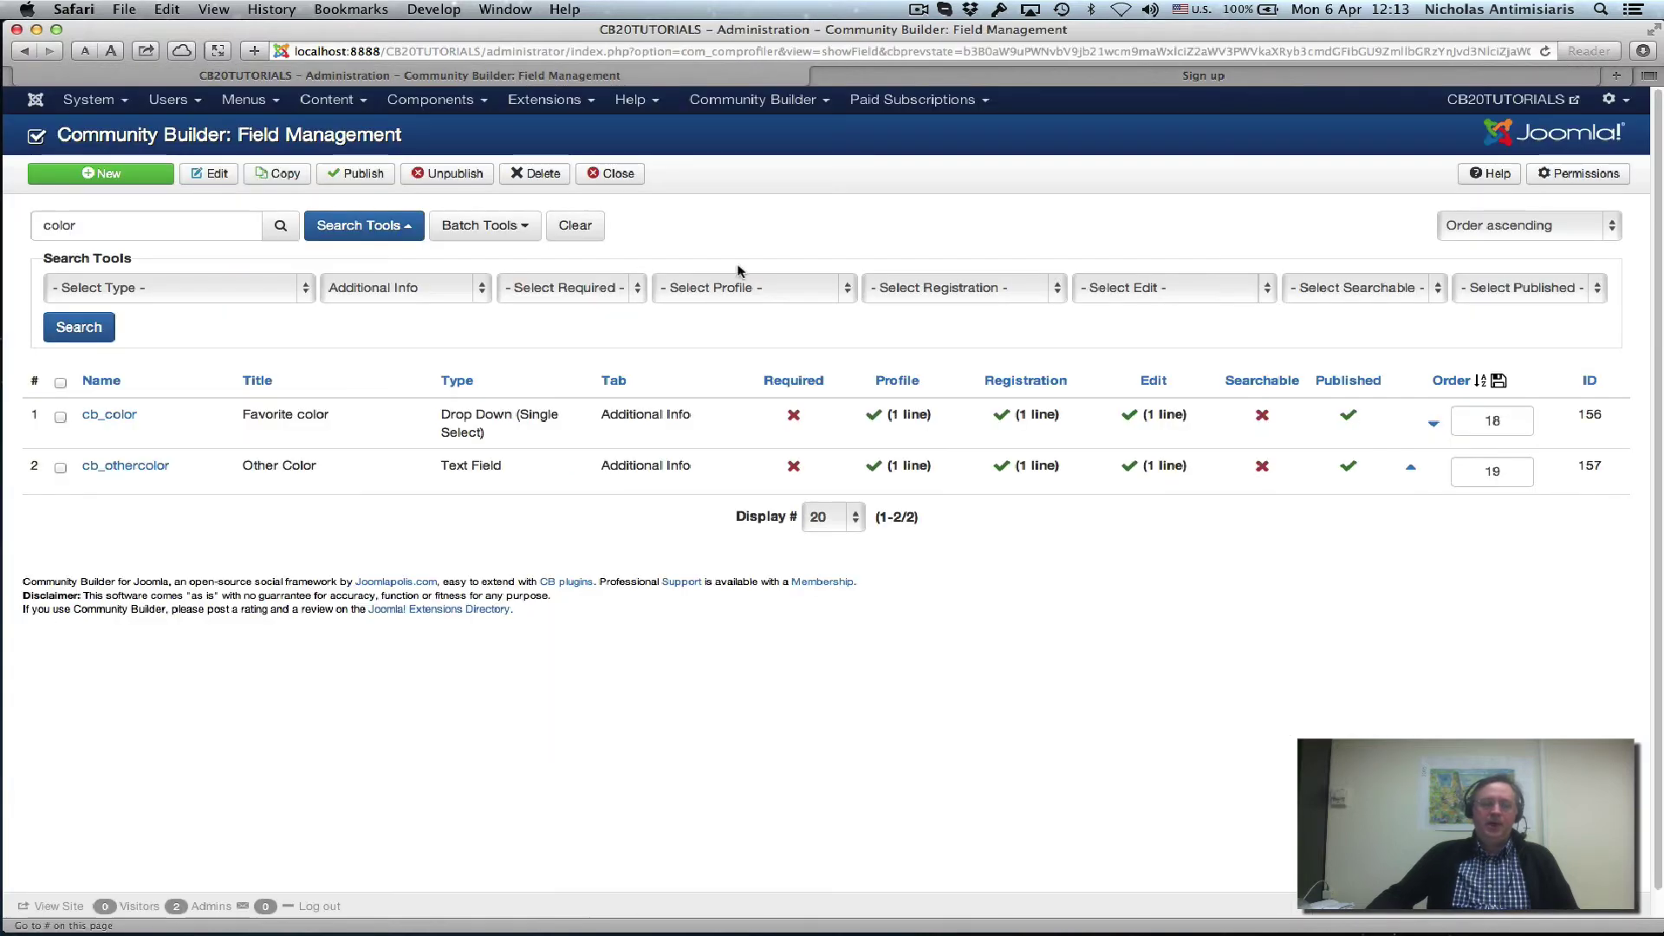
{"action": "left_click", "coordinate": [111, 415]}
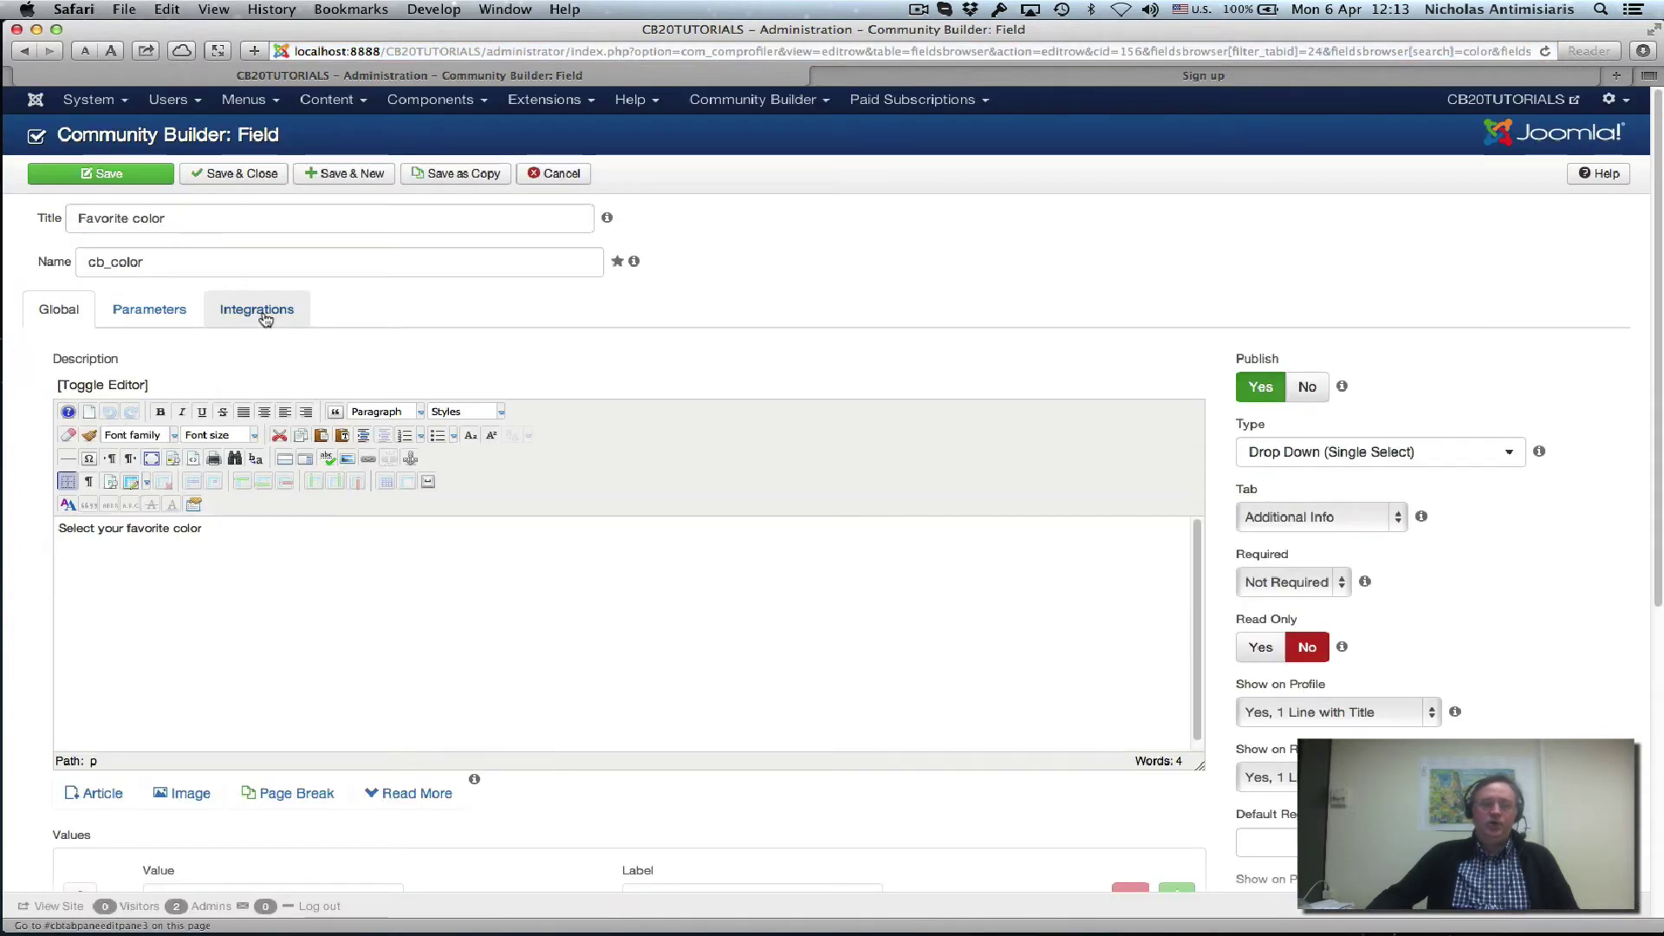
{"action": "left_click", "coordinate": [265, 320]}
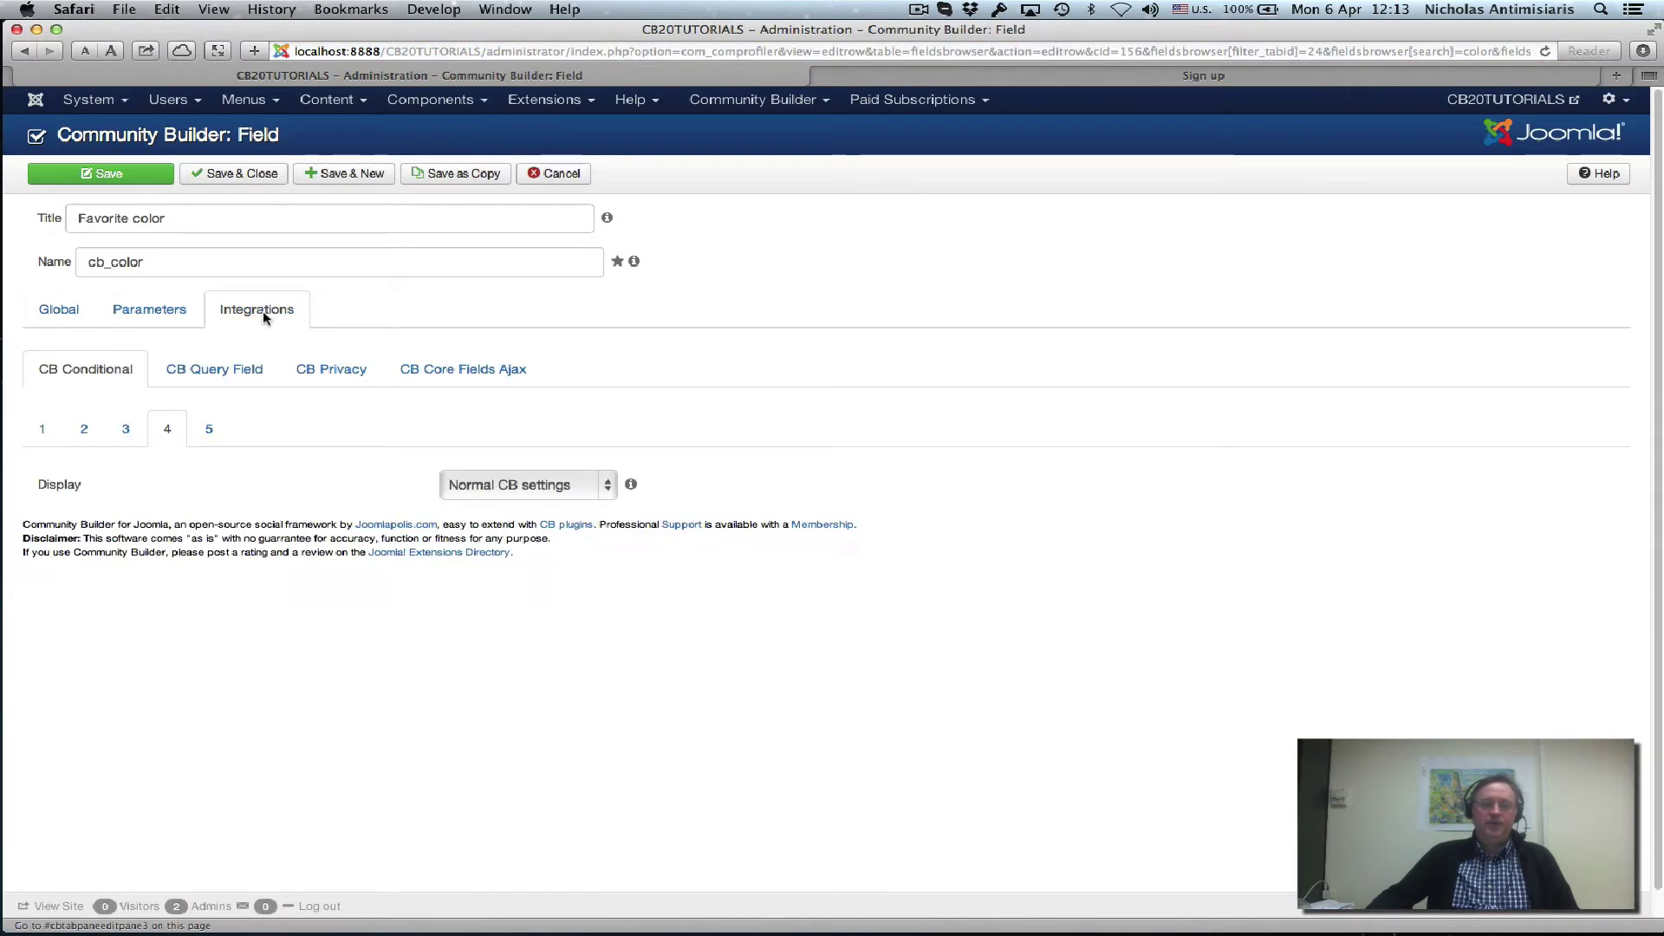
{"action": "left_click", "coordinate": [44, 430]}
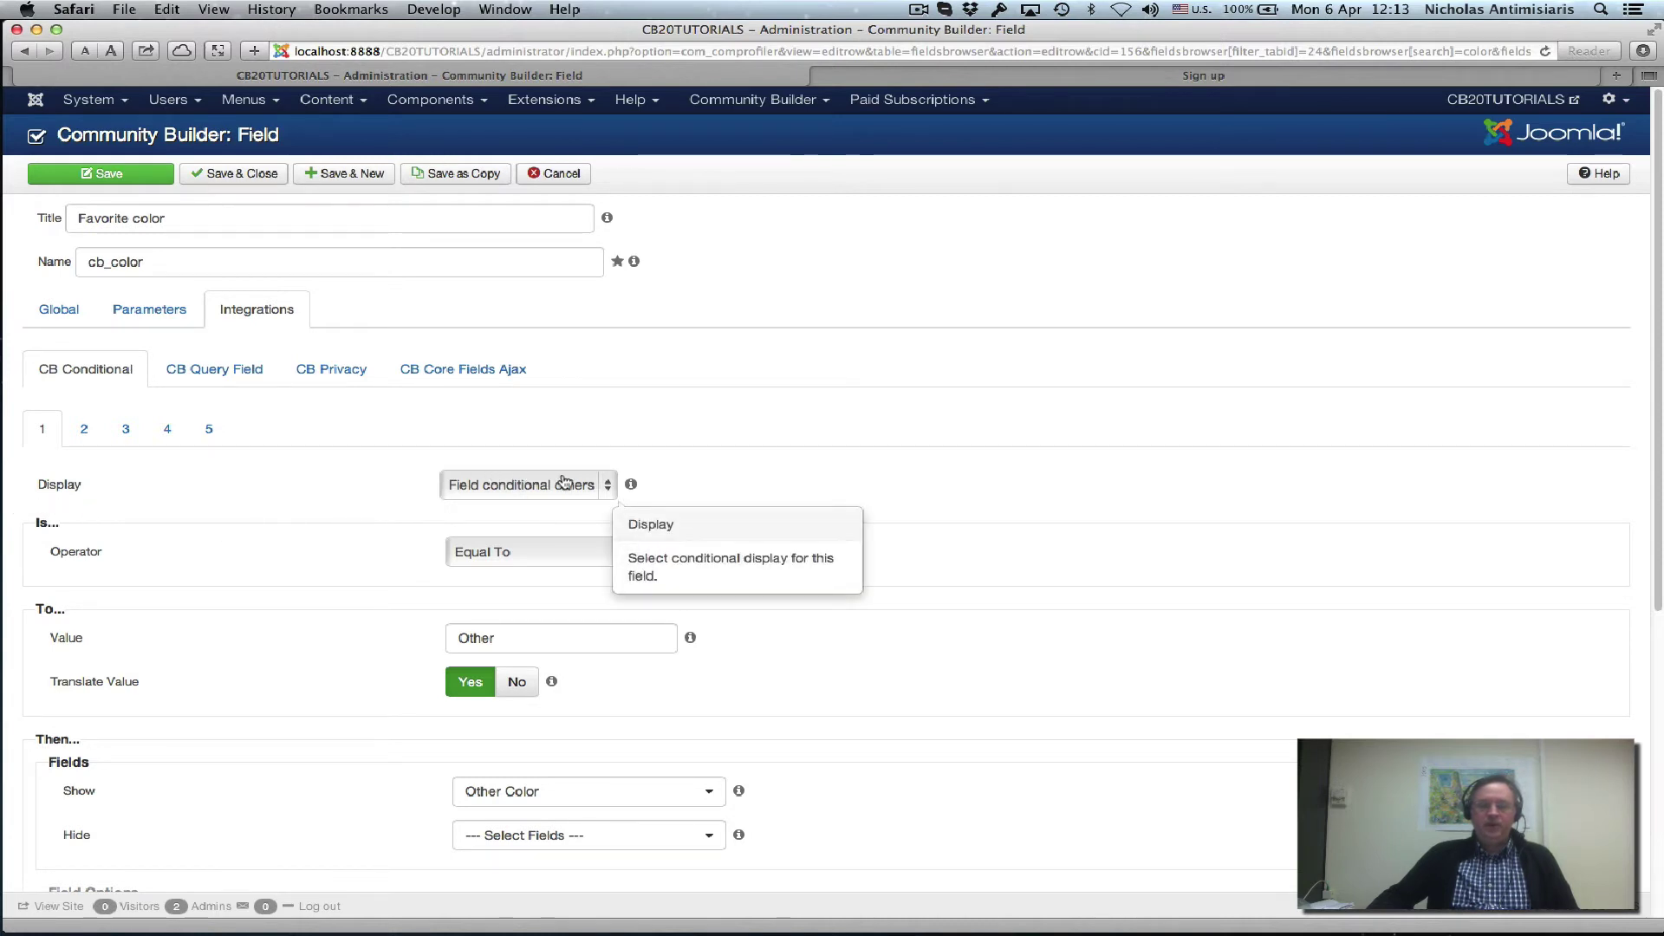
Step: Confirm rule 1 uses Field conditional others and shows the Other Color field when Equal To Other
{"action": "left_click", "coordinate": [610, 488]}
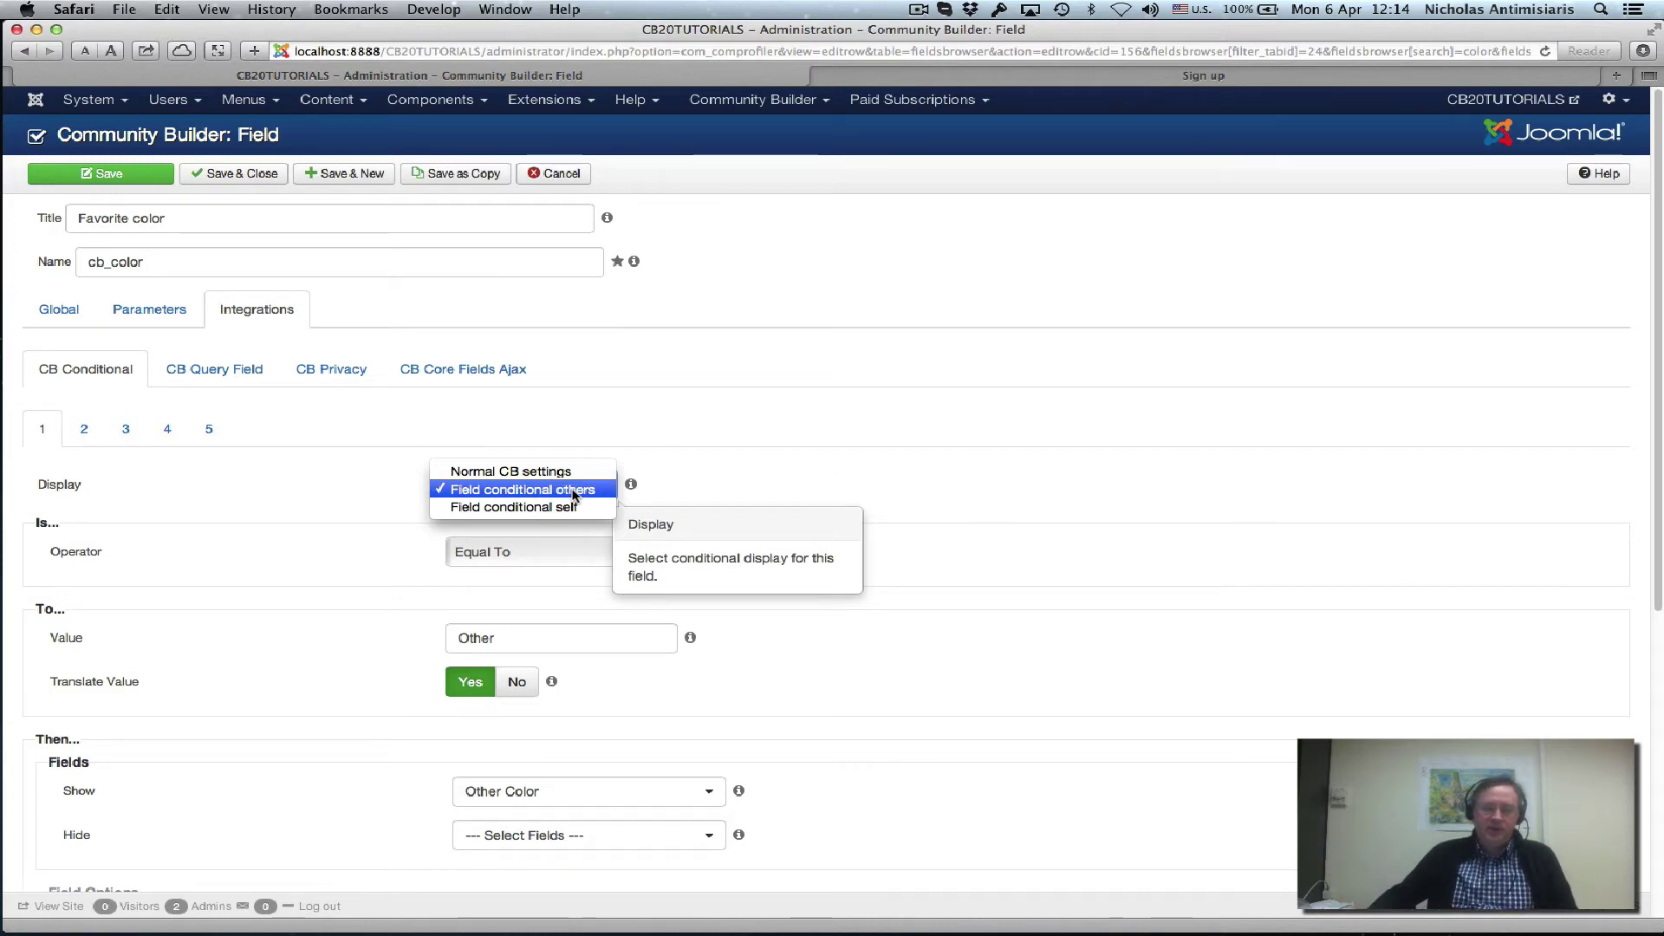
{"action": "left_click", "coordinate": [572, 492]}
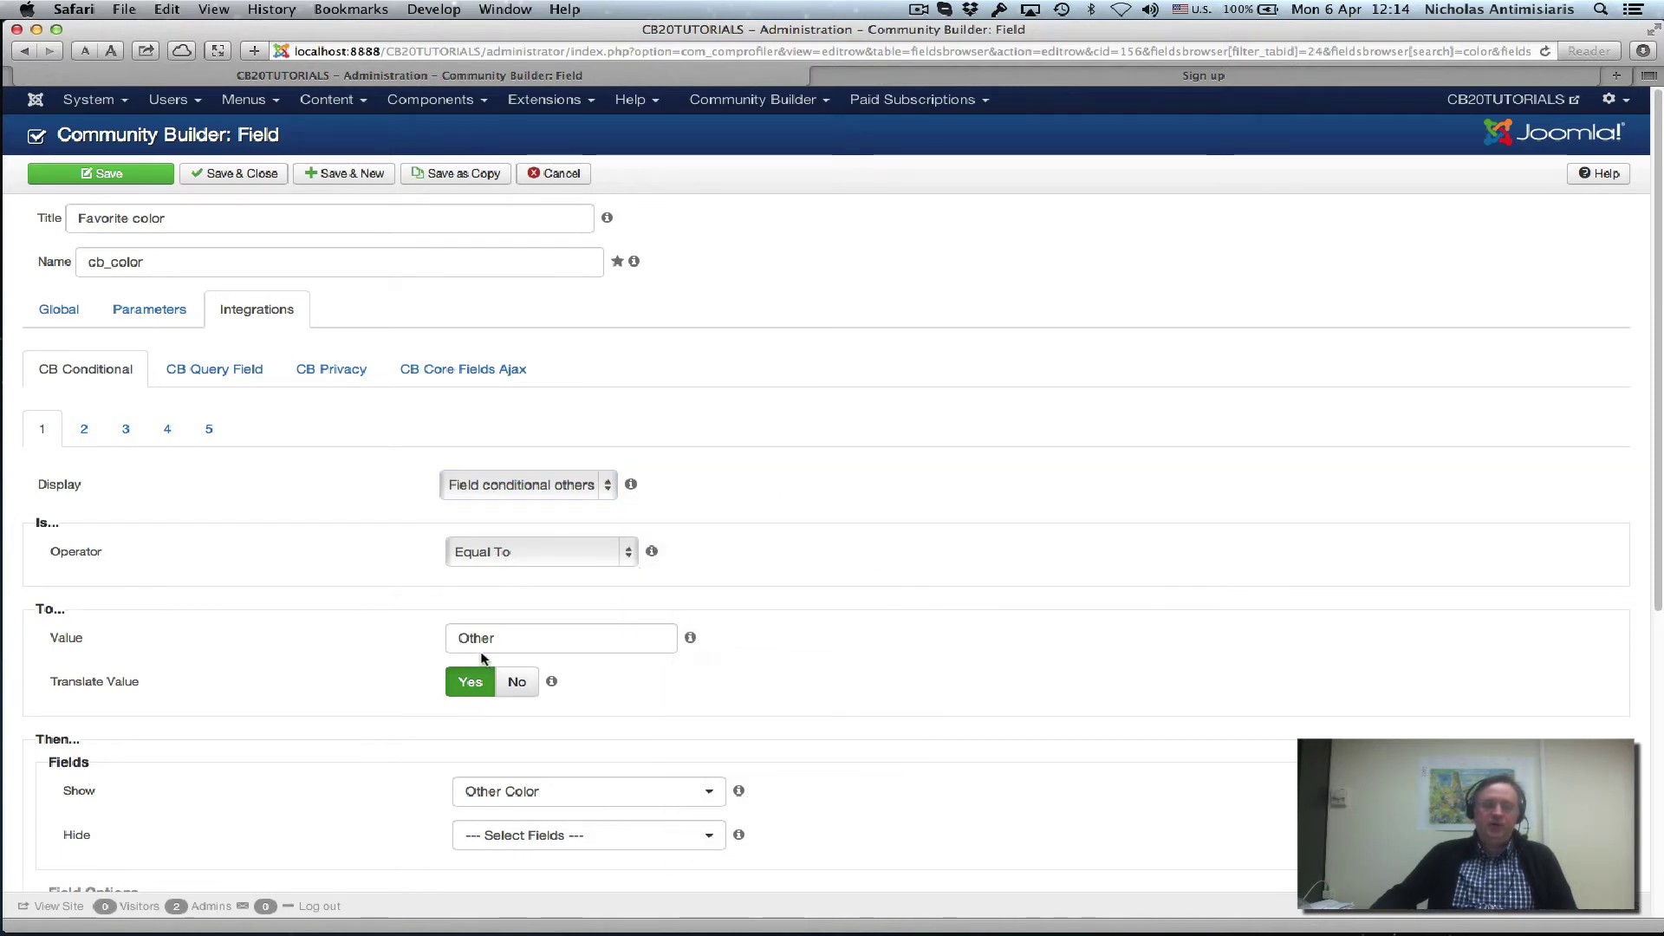
{"action": "scroll", "coordinate": [610, 675], "scroll_direction": "down", "scroll_amount": 2}
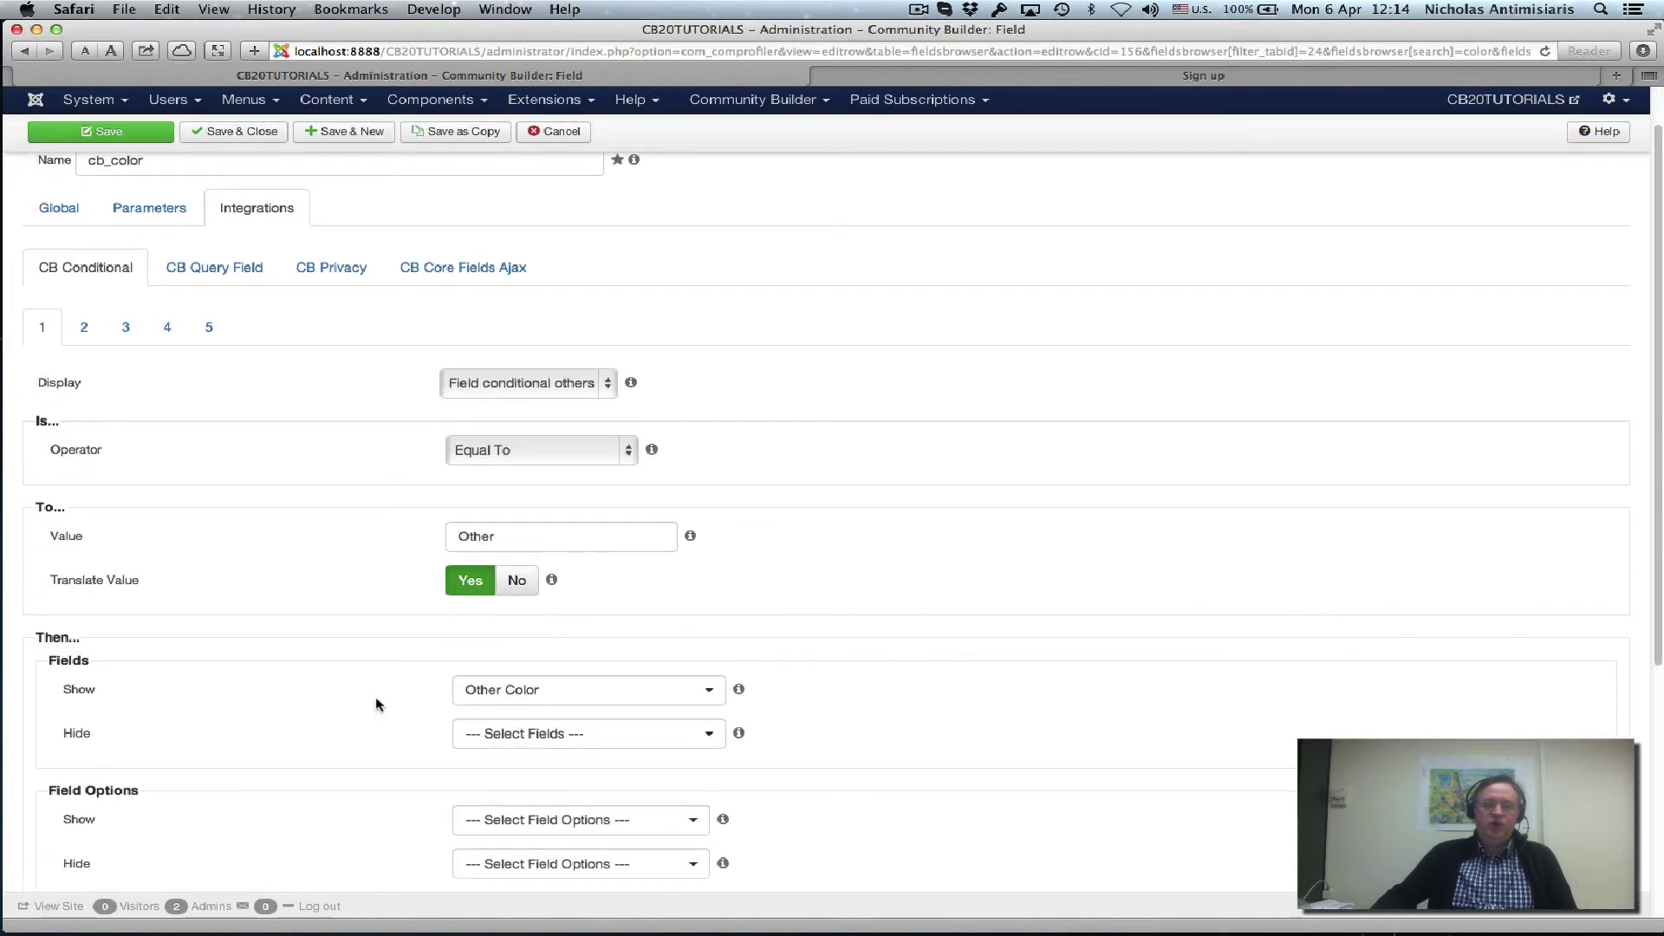
{"action": "left_click", "coordinate": [576, 693]}
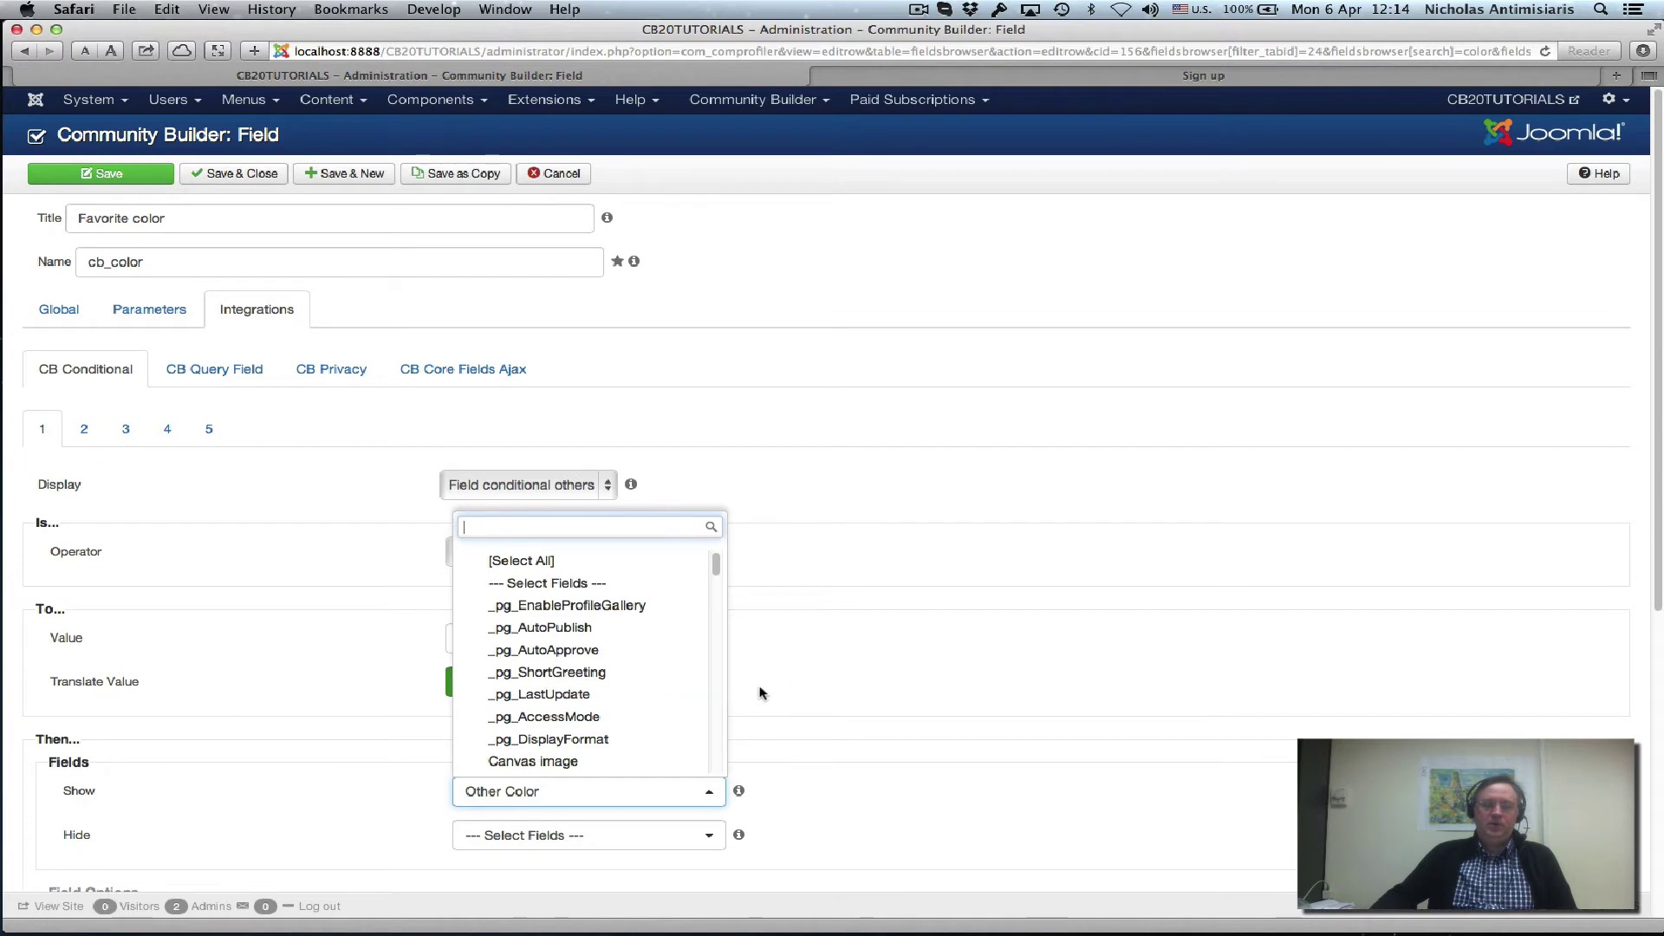
{"action": "scroll", "coordinate": [700, 706], "scroll_direction": "down", "scroll_amount": 15}
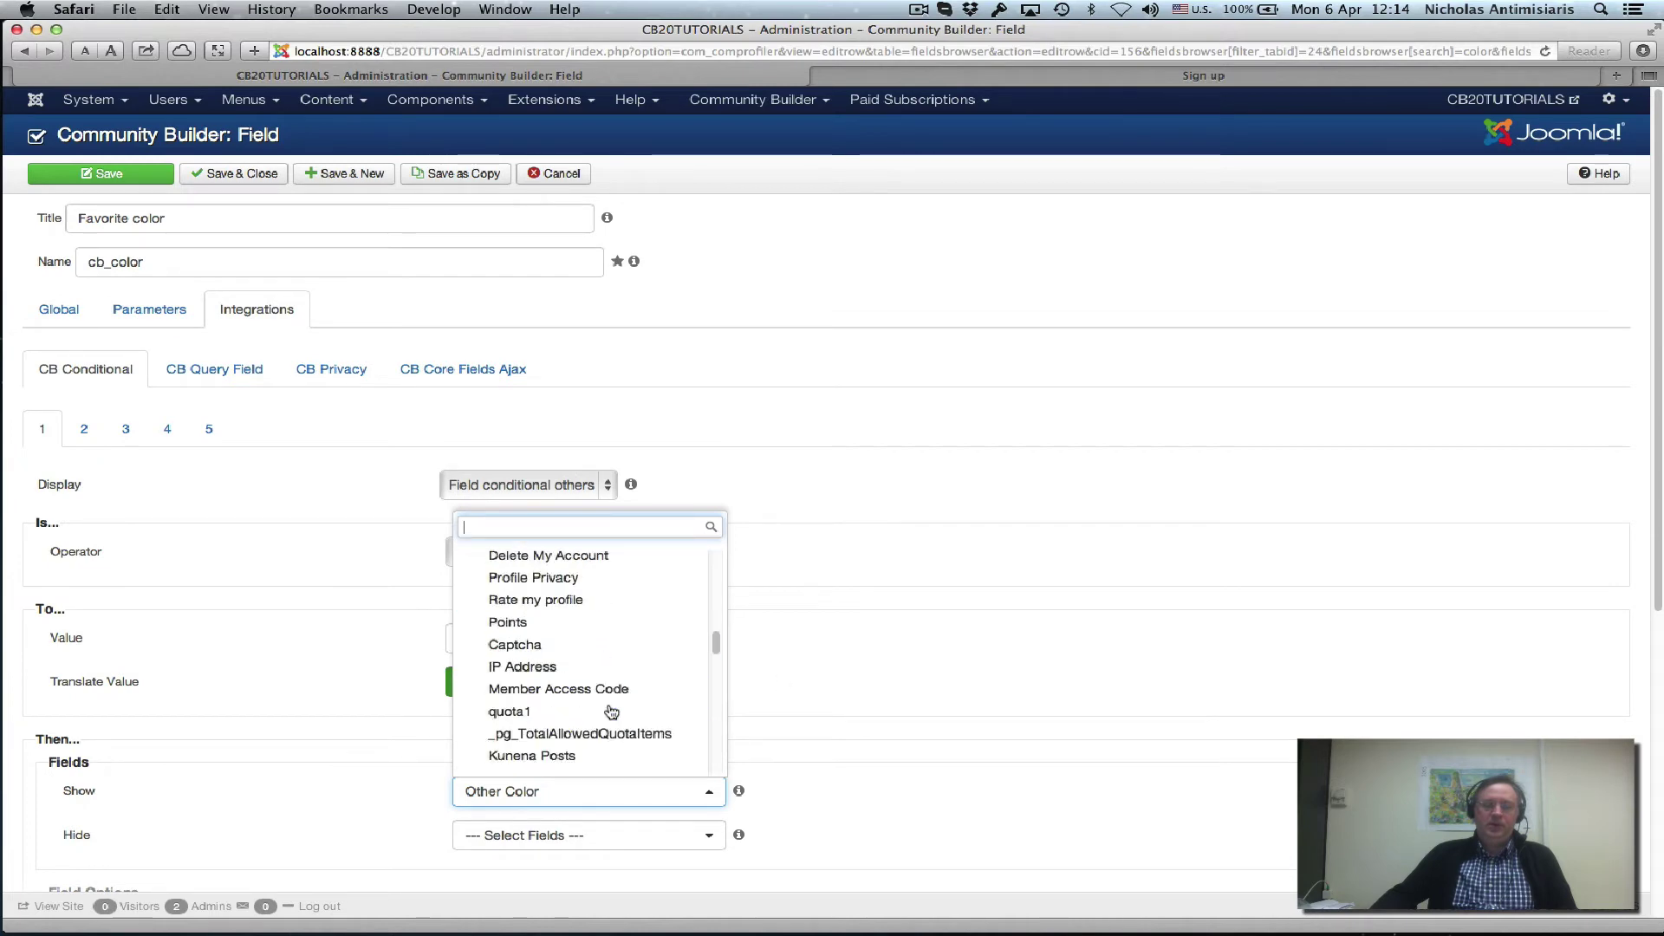
{"action": "scroll", "coordinate": [611, 711], "scroll_direction": "down", "scroll_amount": 10}
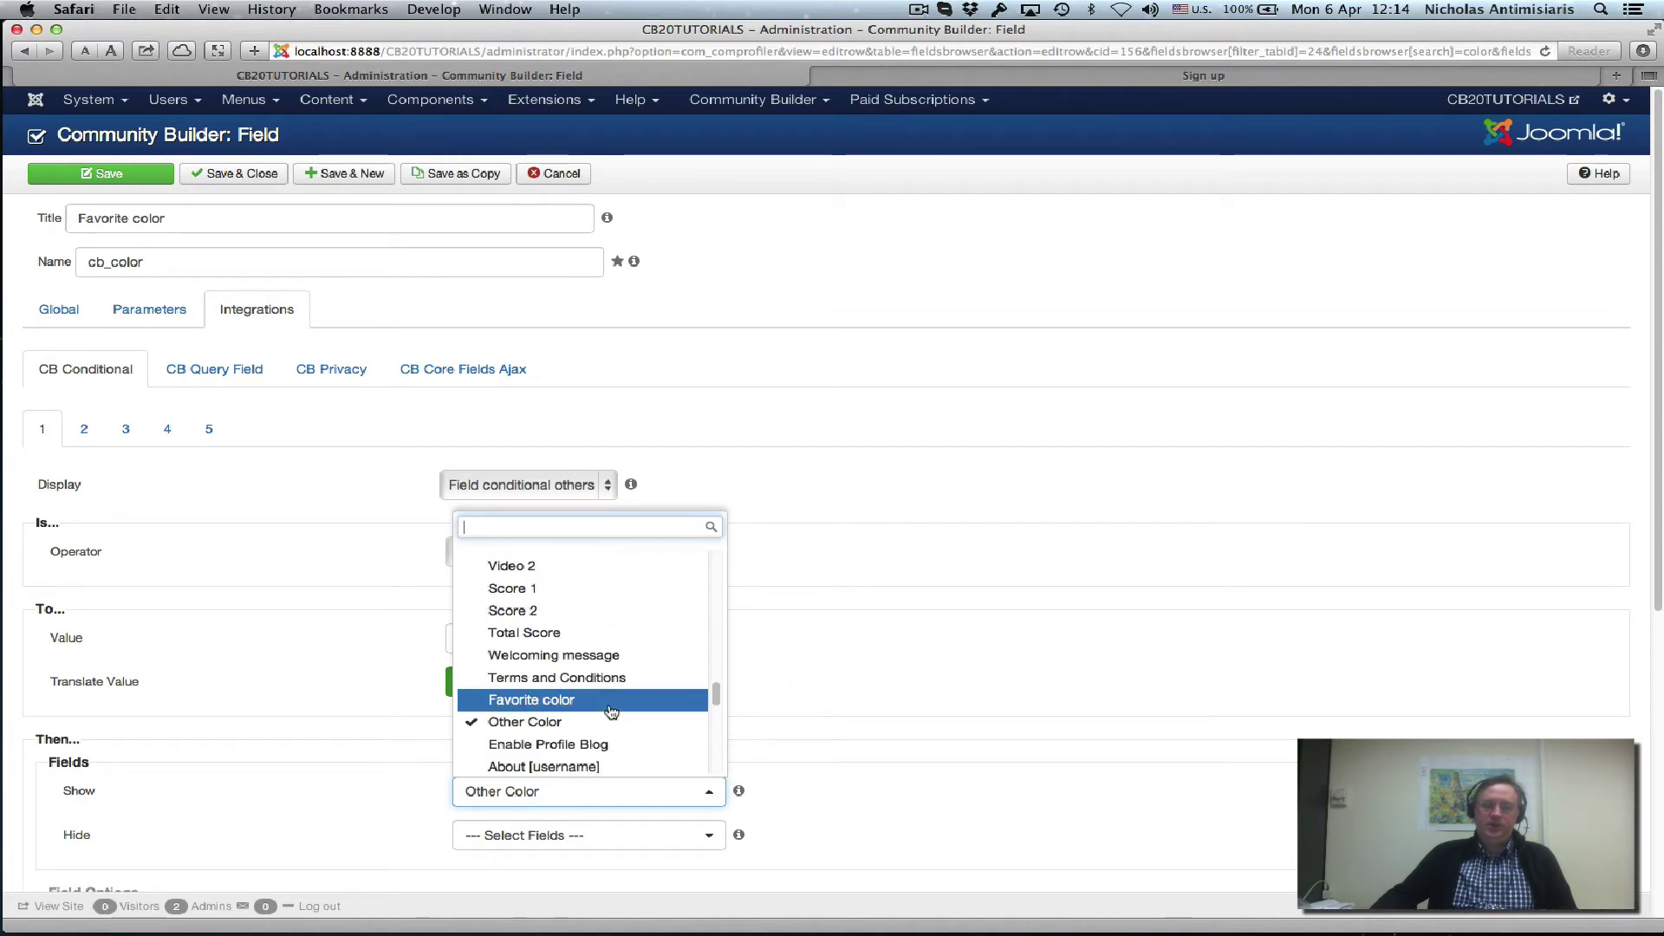
{"action": "left_click", "coordinate": [873, 698]}
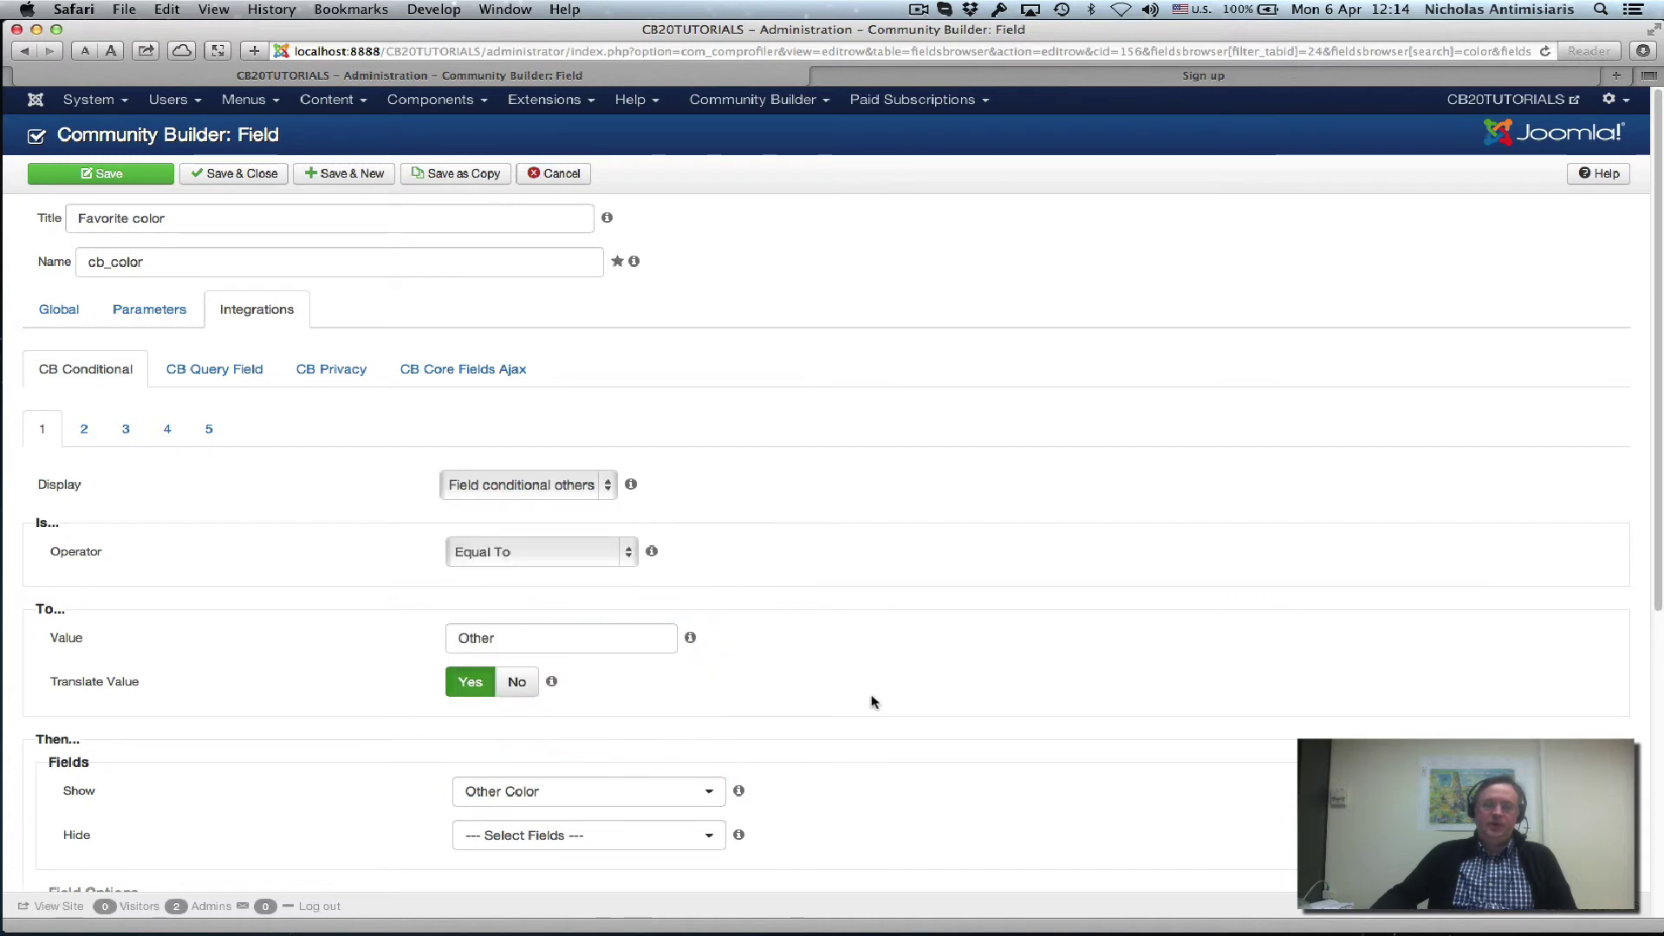
{"action": "scroll", "coordinate": [873, 698], "scroll_direction": "down", "scroll_amount": 4}
{"action": "scroll", "coordinate": [873, 689], "scroll_direction": "up", "scroll_amount": 2}
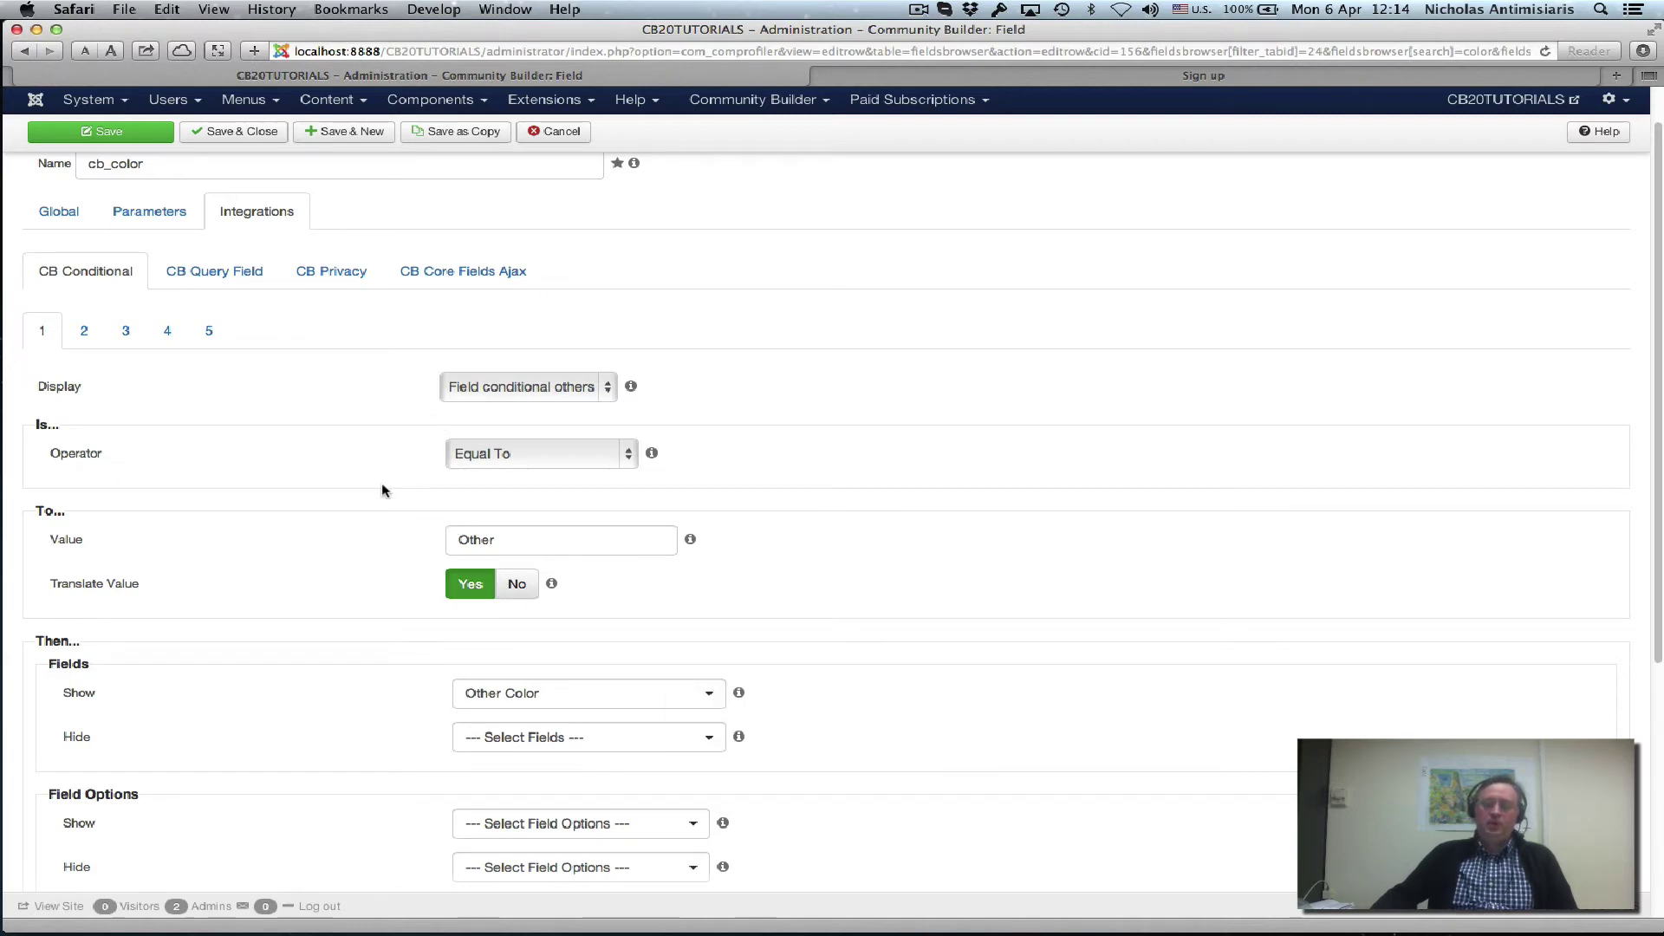
{"action": "mouse_move", "coordinate": [462, 546]}
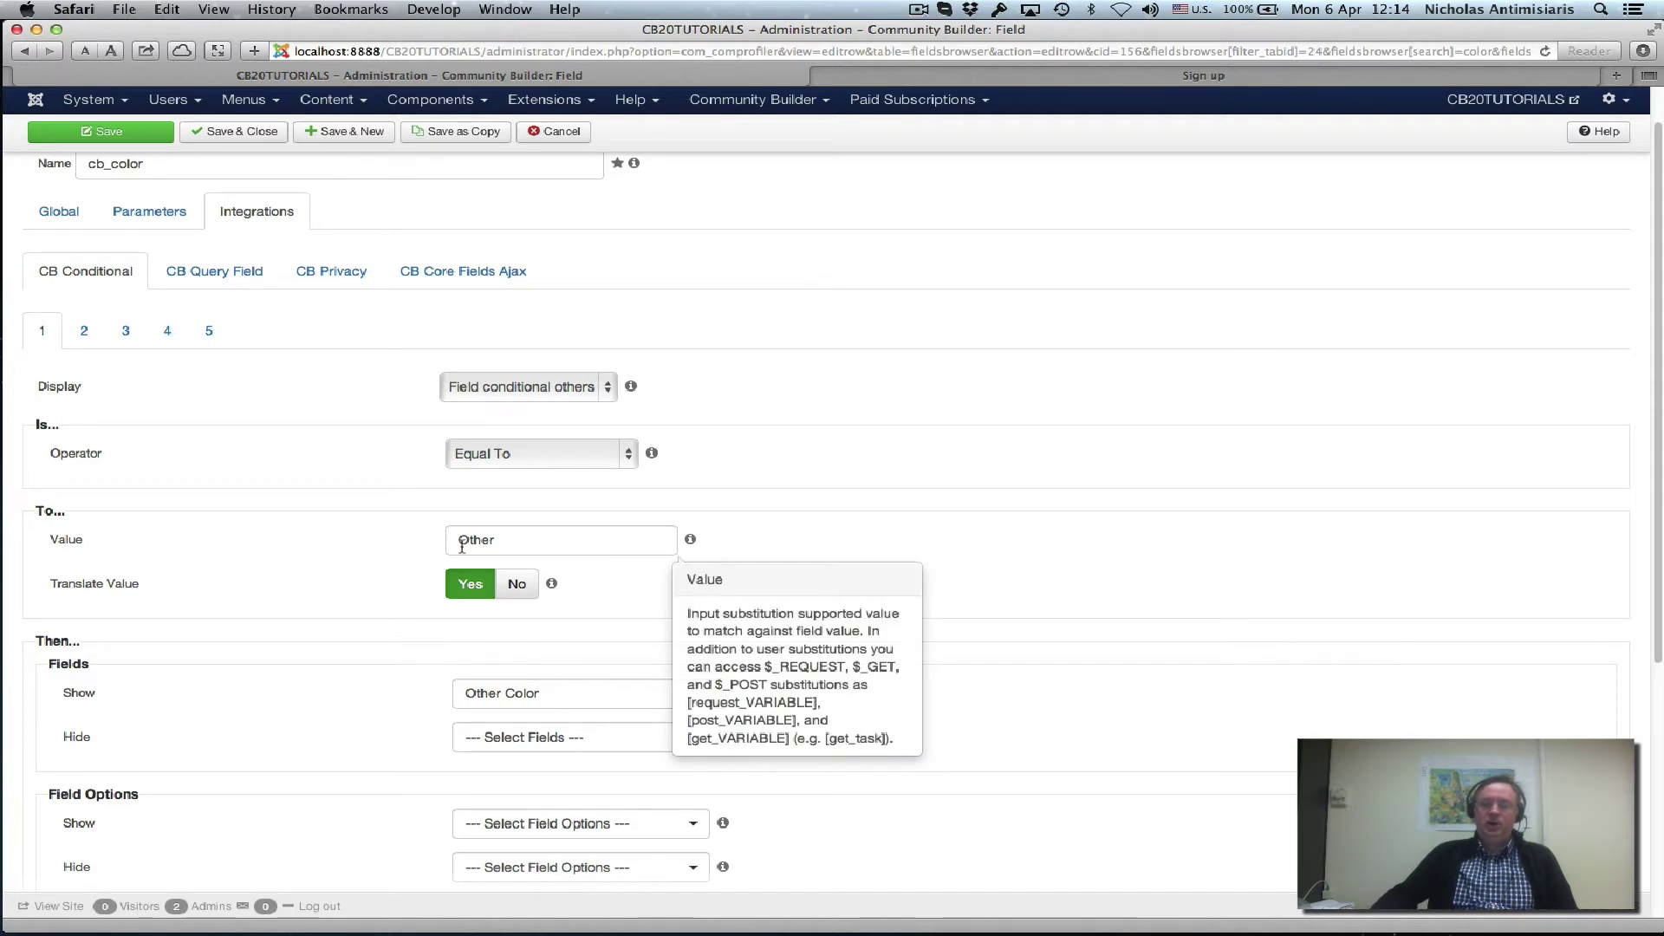
Step: Compare conditional rules 1 and 2, ending on rule 2: Not Equal To Other hides Other Color
{"action": "left_click", "coordinate": [85, 335]}
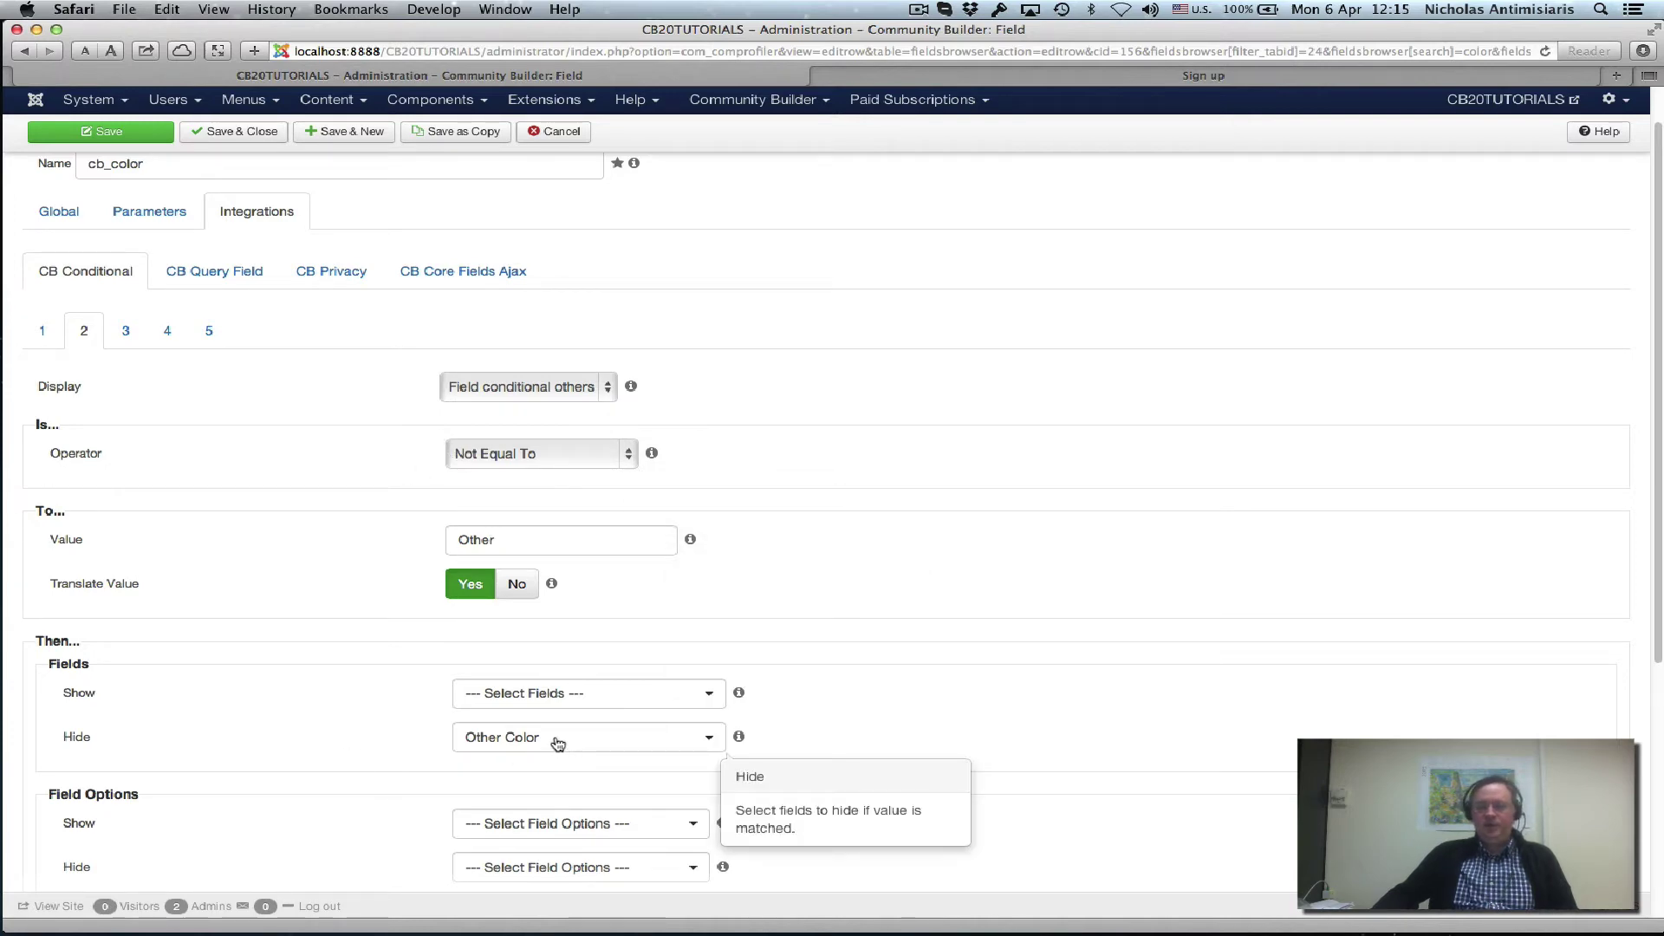
{"action": "left_click", "coordinate": [43, 336]}
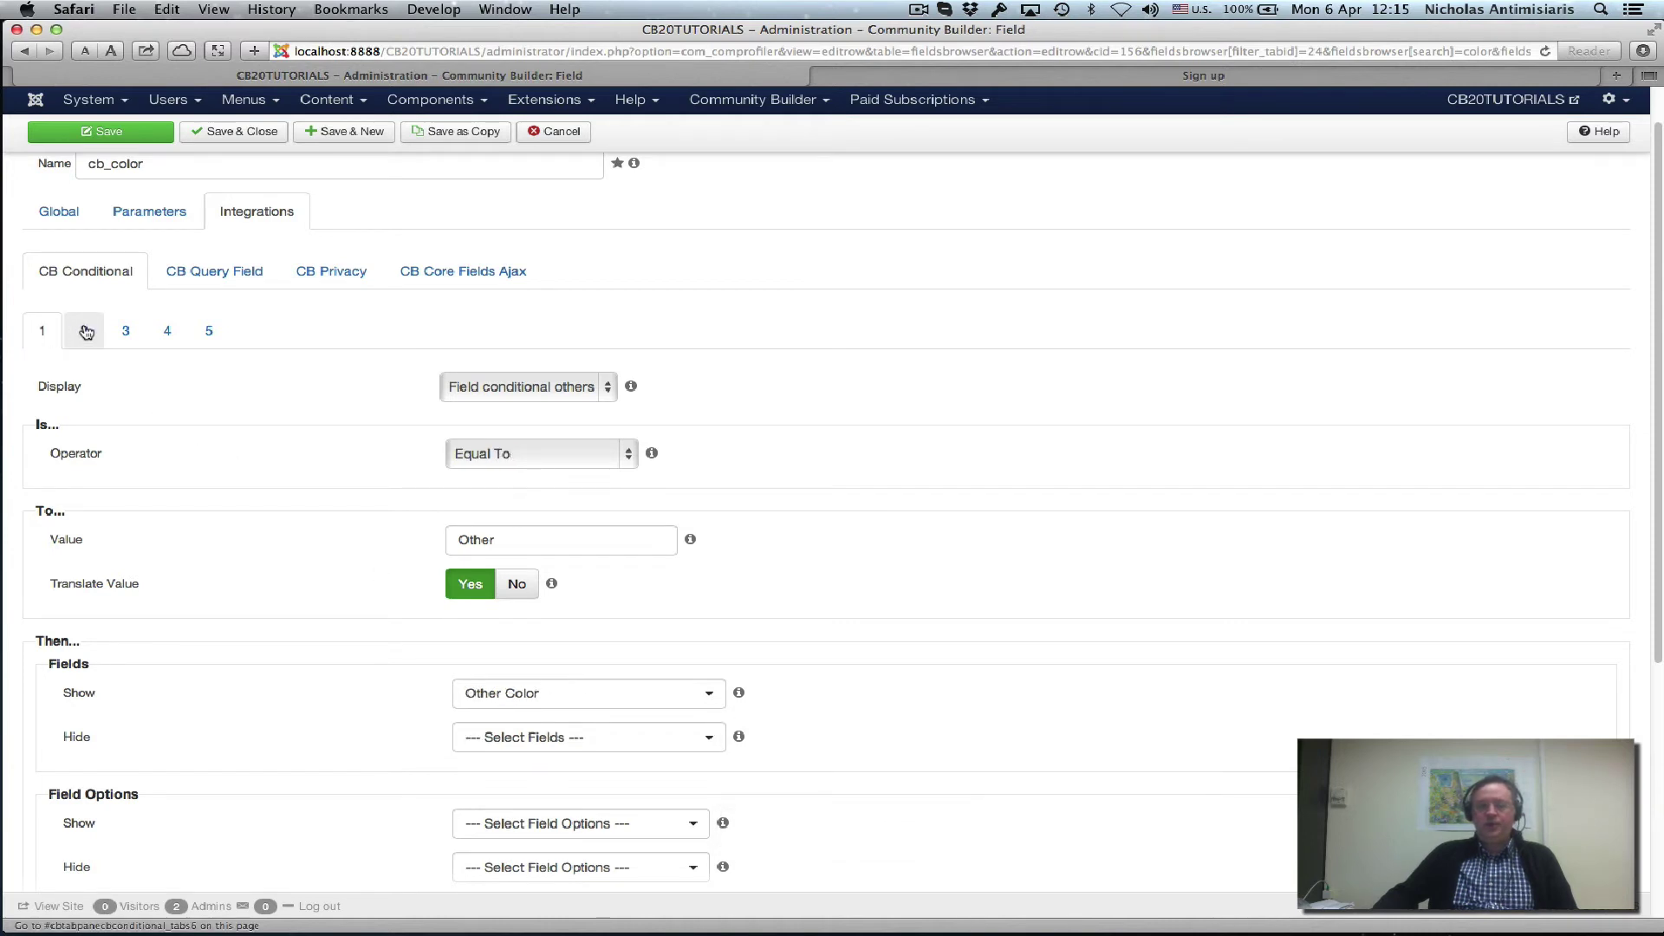
{"action": "left_click", "coordinate": [86, 332]}
{"action": "left_click", "coordinate": [46, 333]}
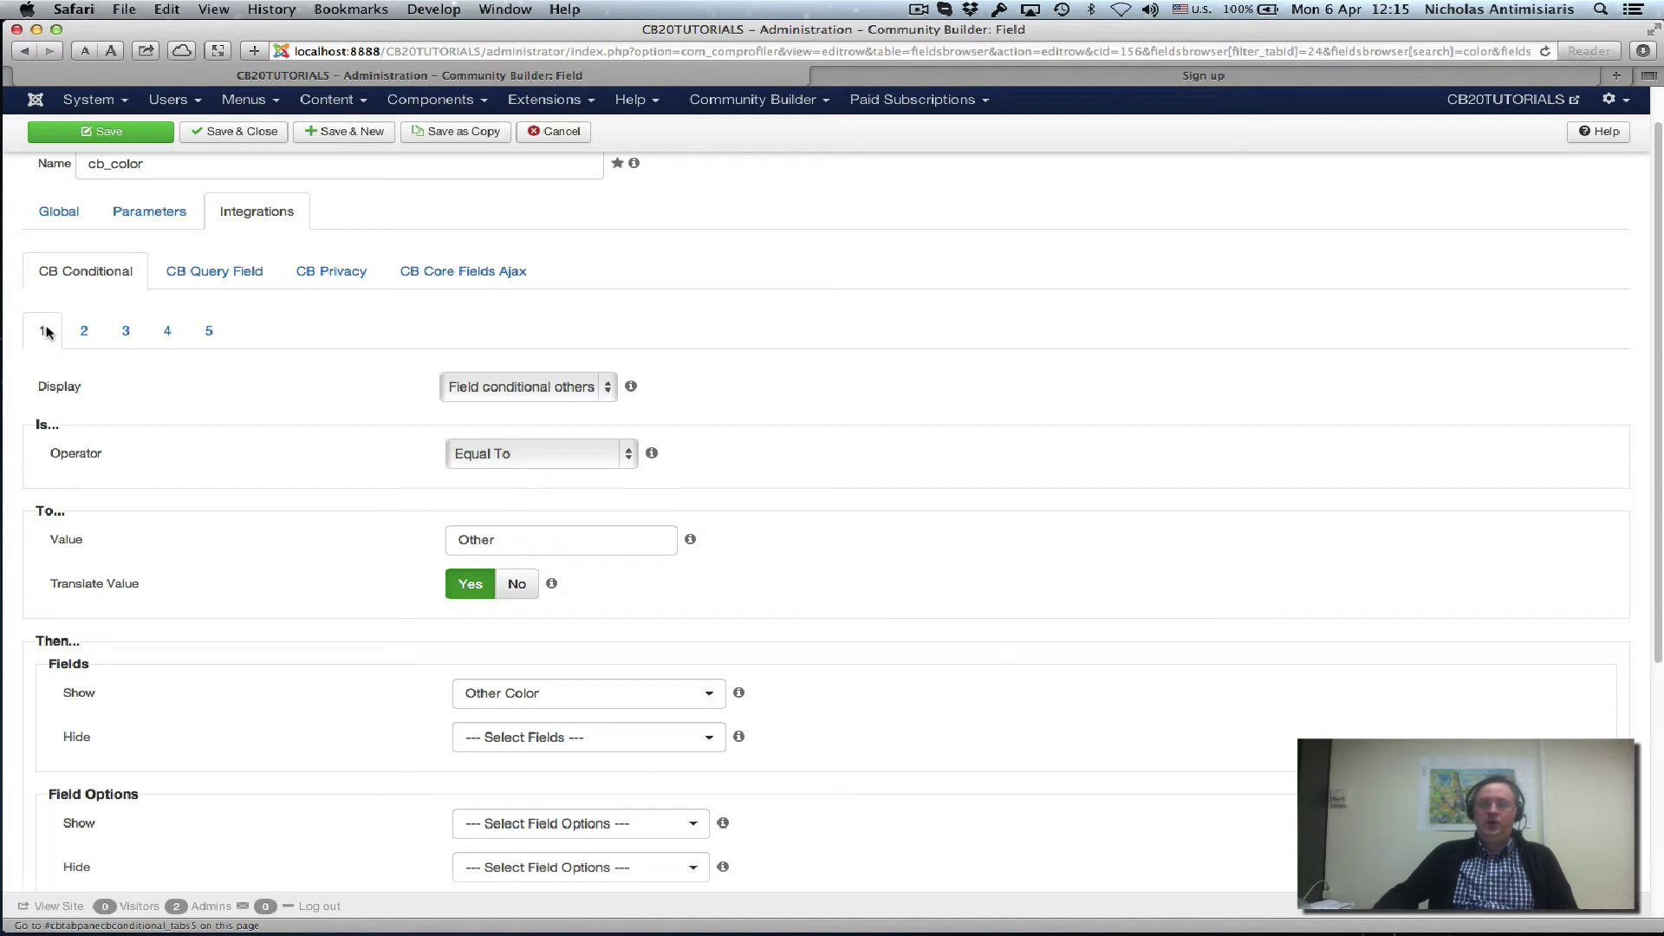
{"action": "mouse_move", "coordinate": [468, 546]}
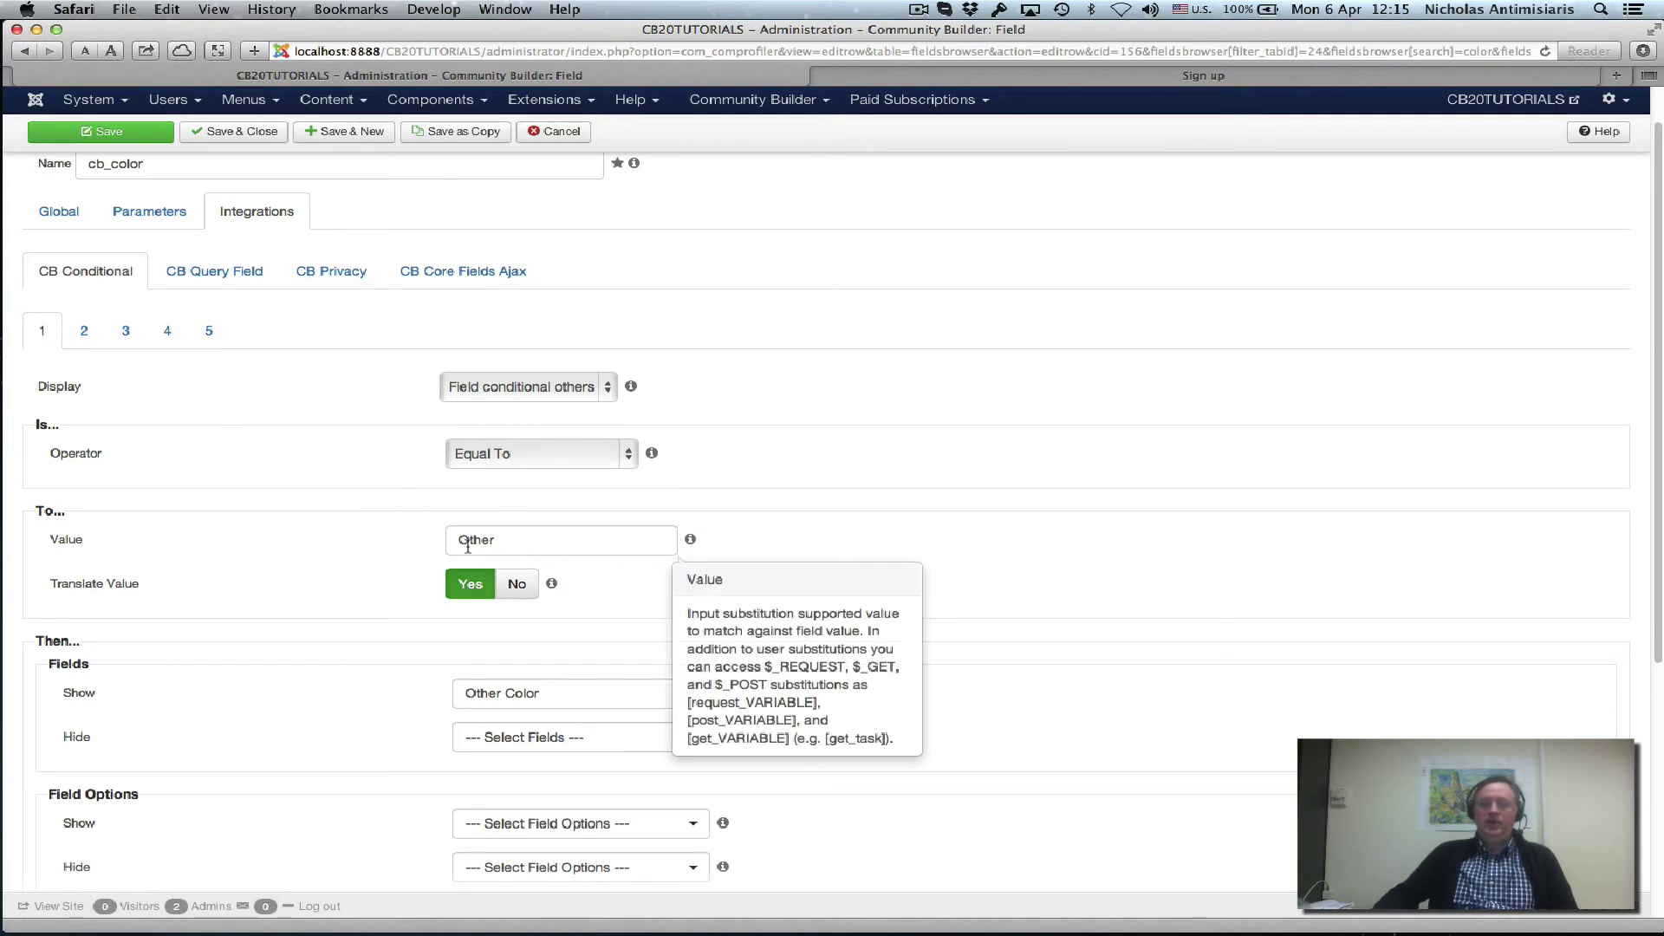
{"action": "left_click", "coordinate": [86, 337]}
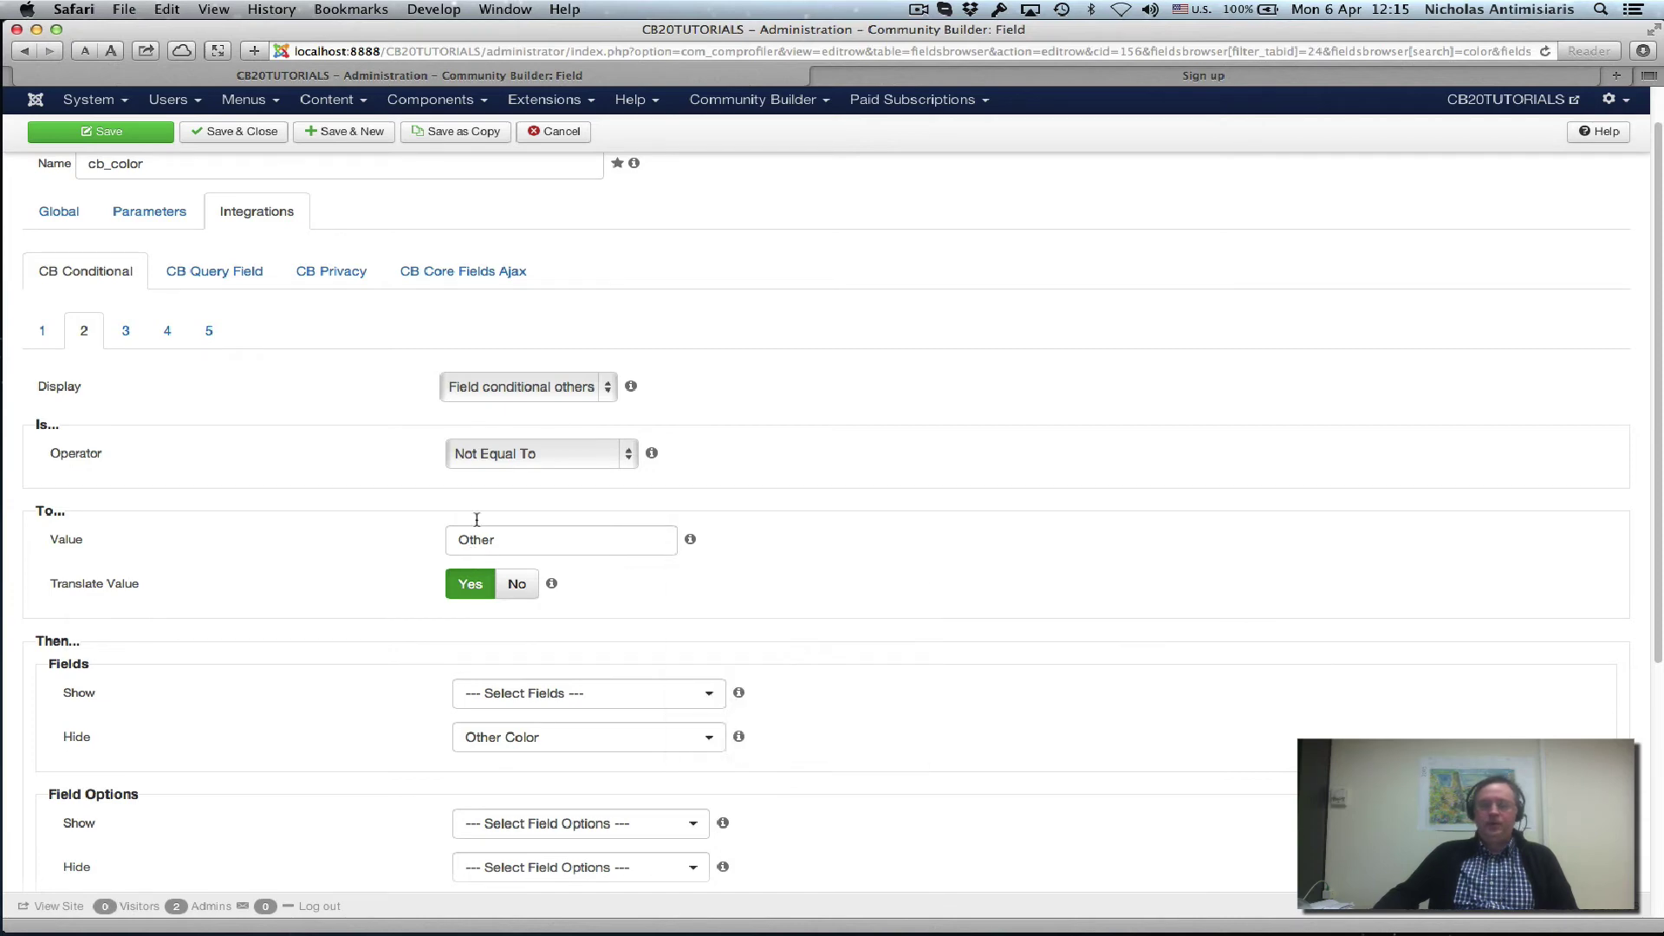
{"action": "left_click", "coordinate": [901, 77]}
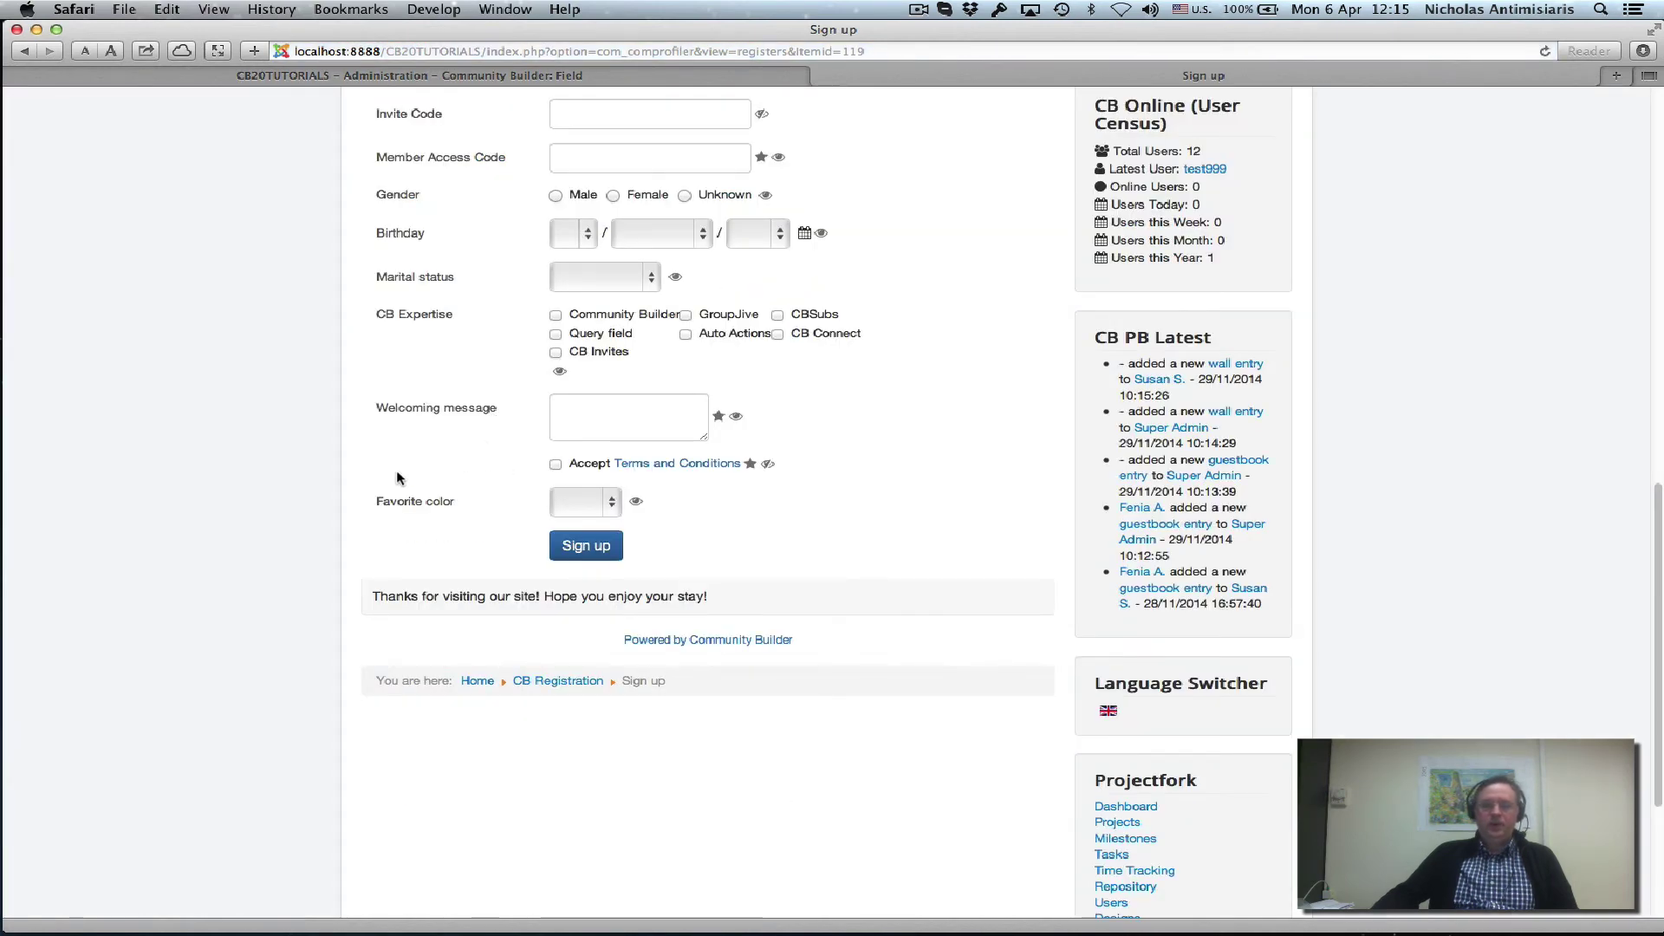
{"action": "mouse_move", "coordinate": [596, 512]}
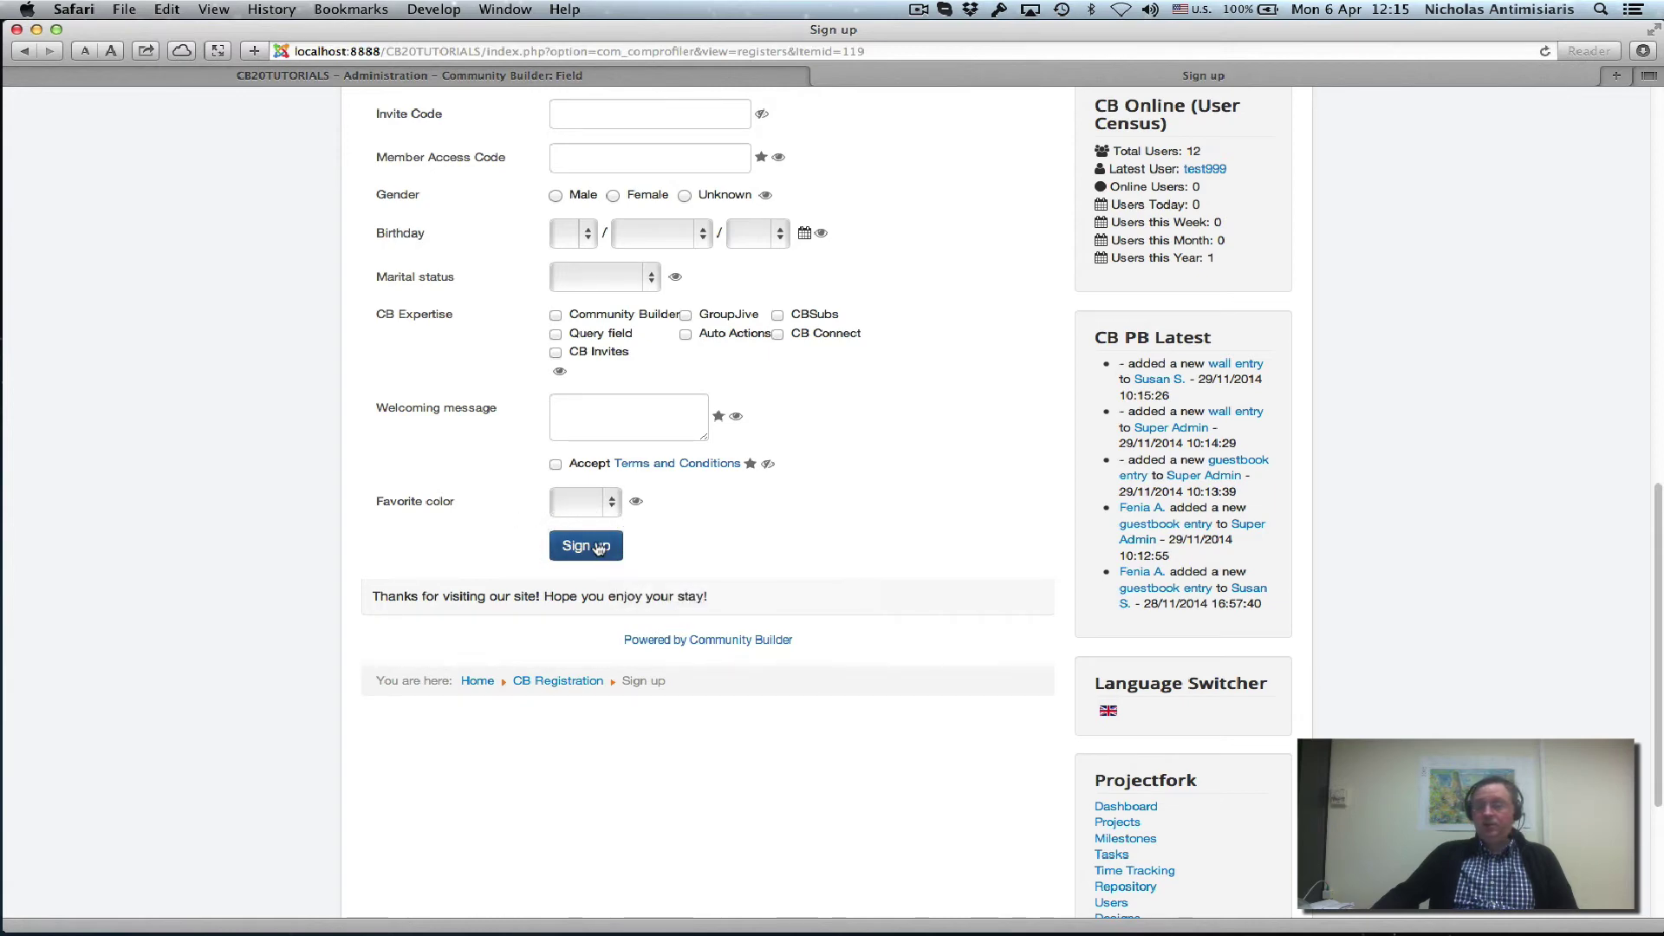
{"action": "left_click", "coordinate": [581, 502]}
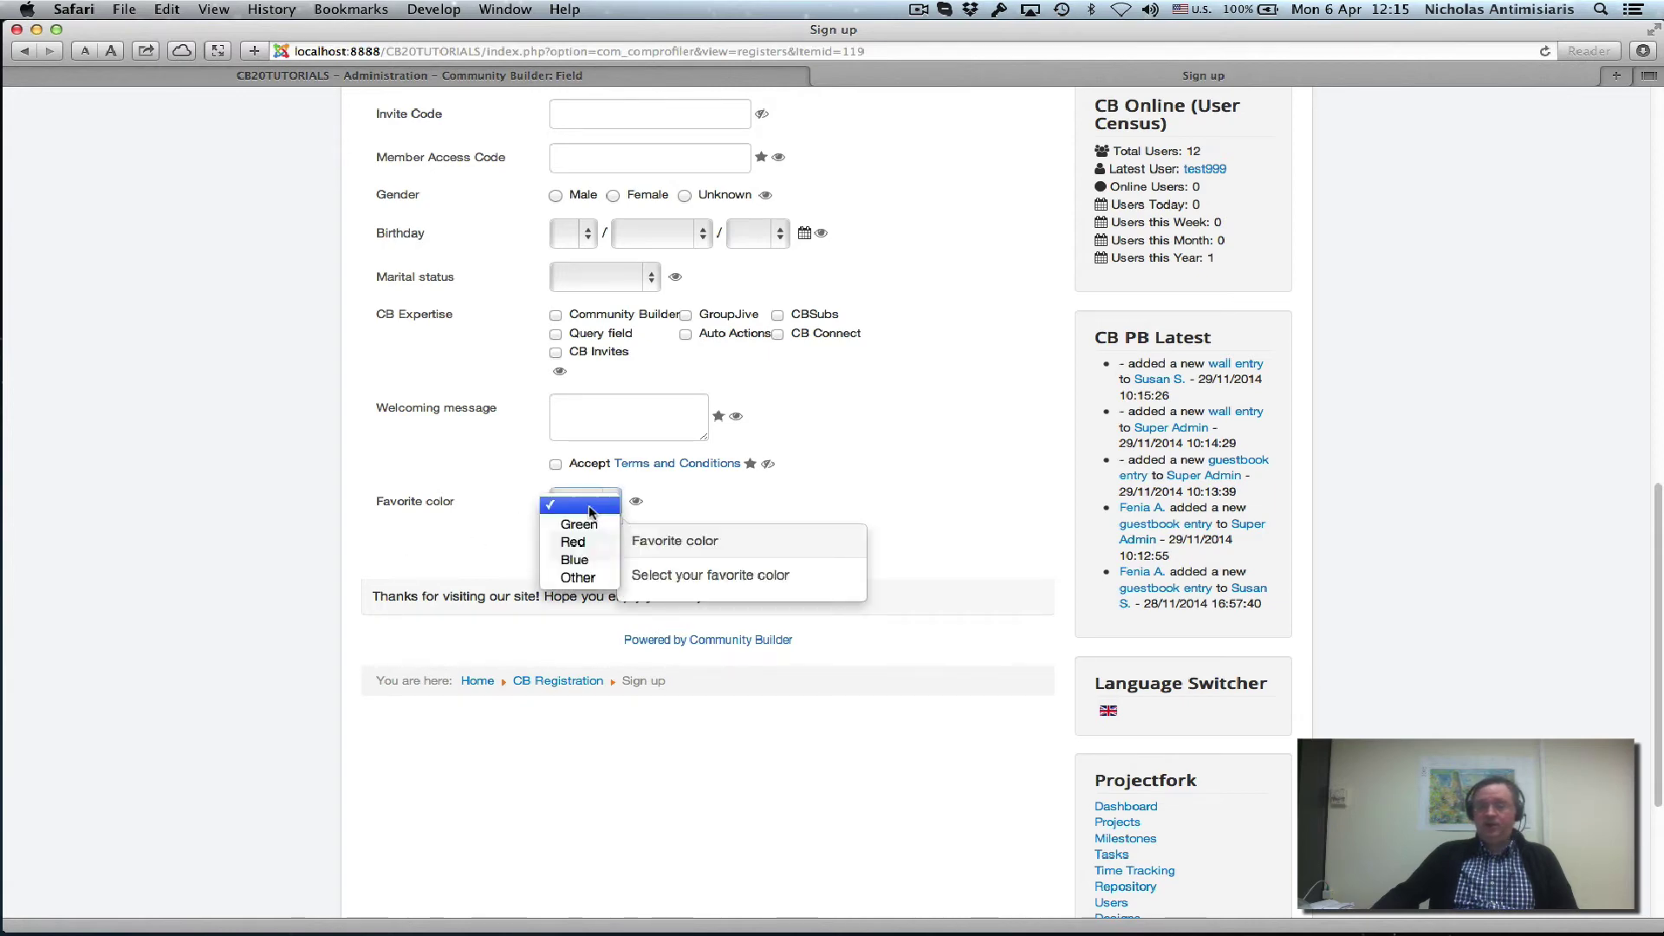
{"action": "left_click", "coordinate": [578, 527]}
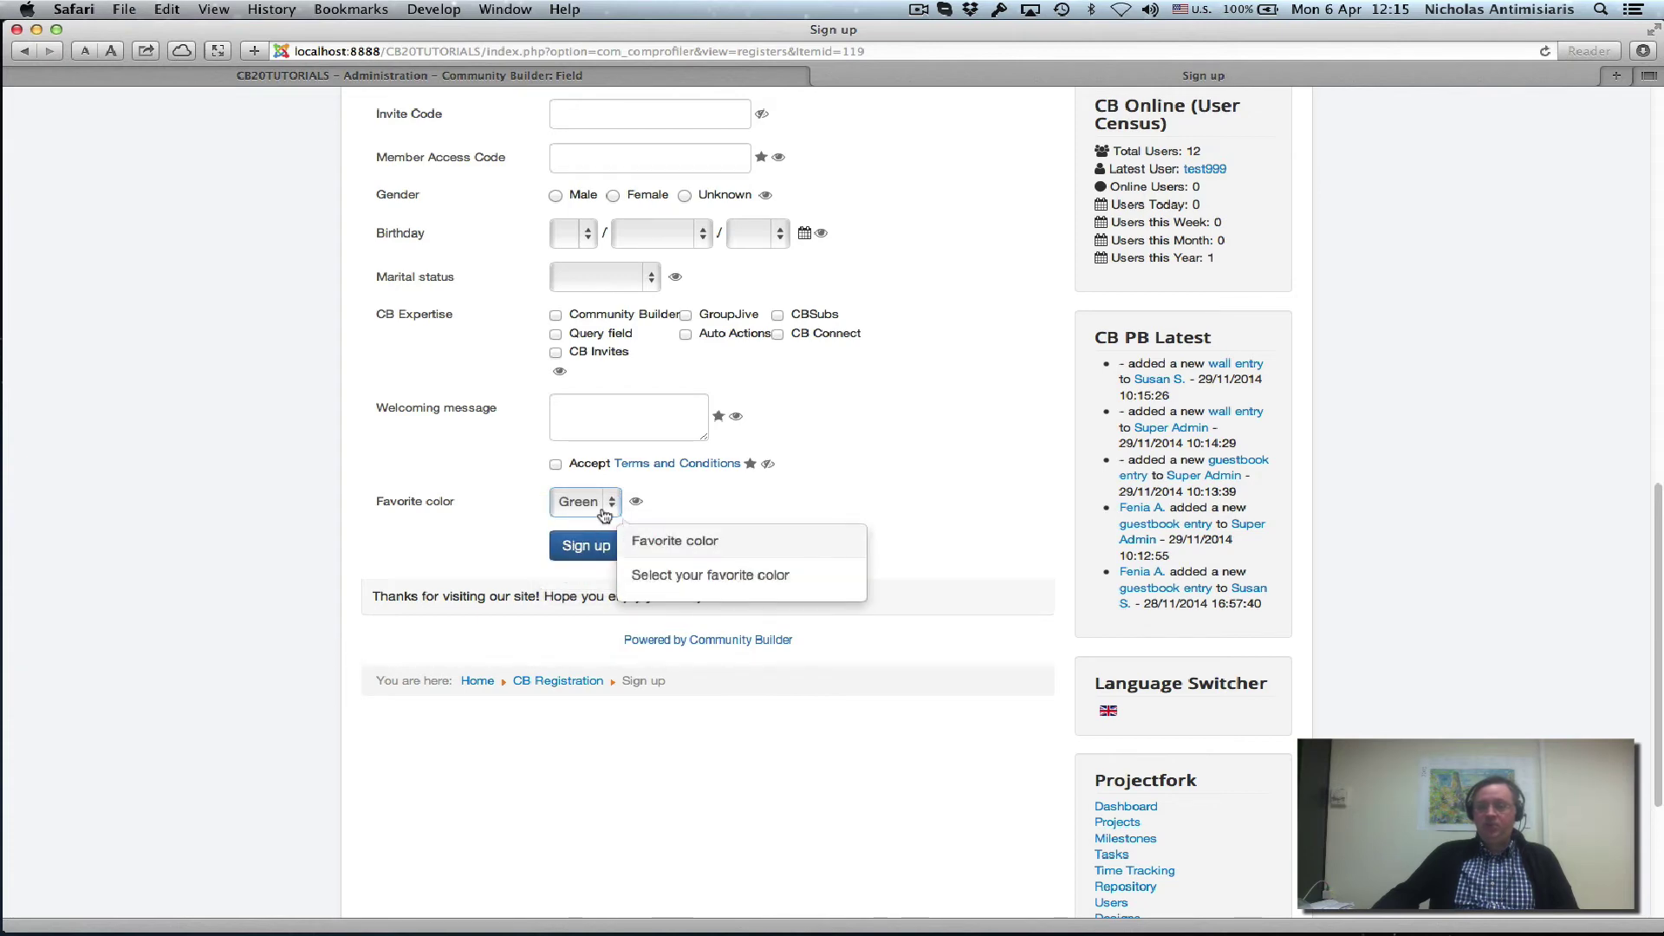
{"action": "left_click", "coordinate": [589, 504]}
{"action": "left_click", "coordinate": [596, 540]}
{"action": "left_click", "coordinate": [602, 518]}
{"action": "left_click", "coordinate": [596, 524]}
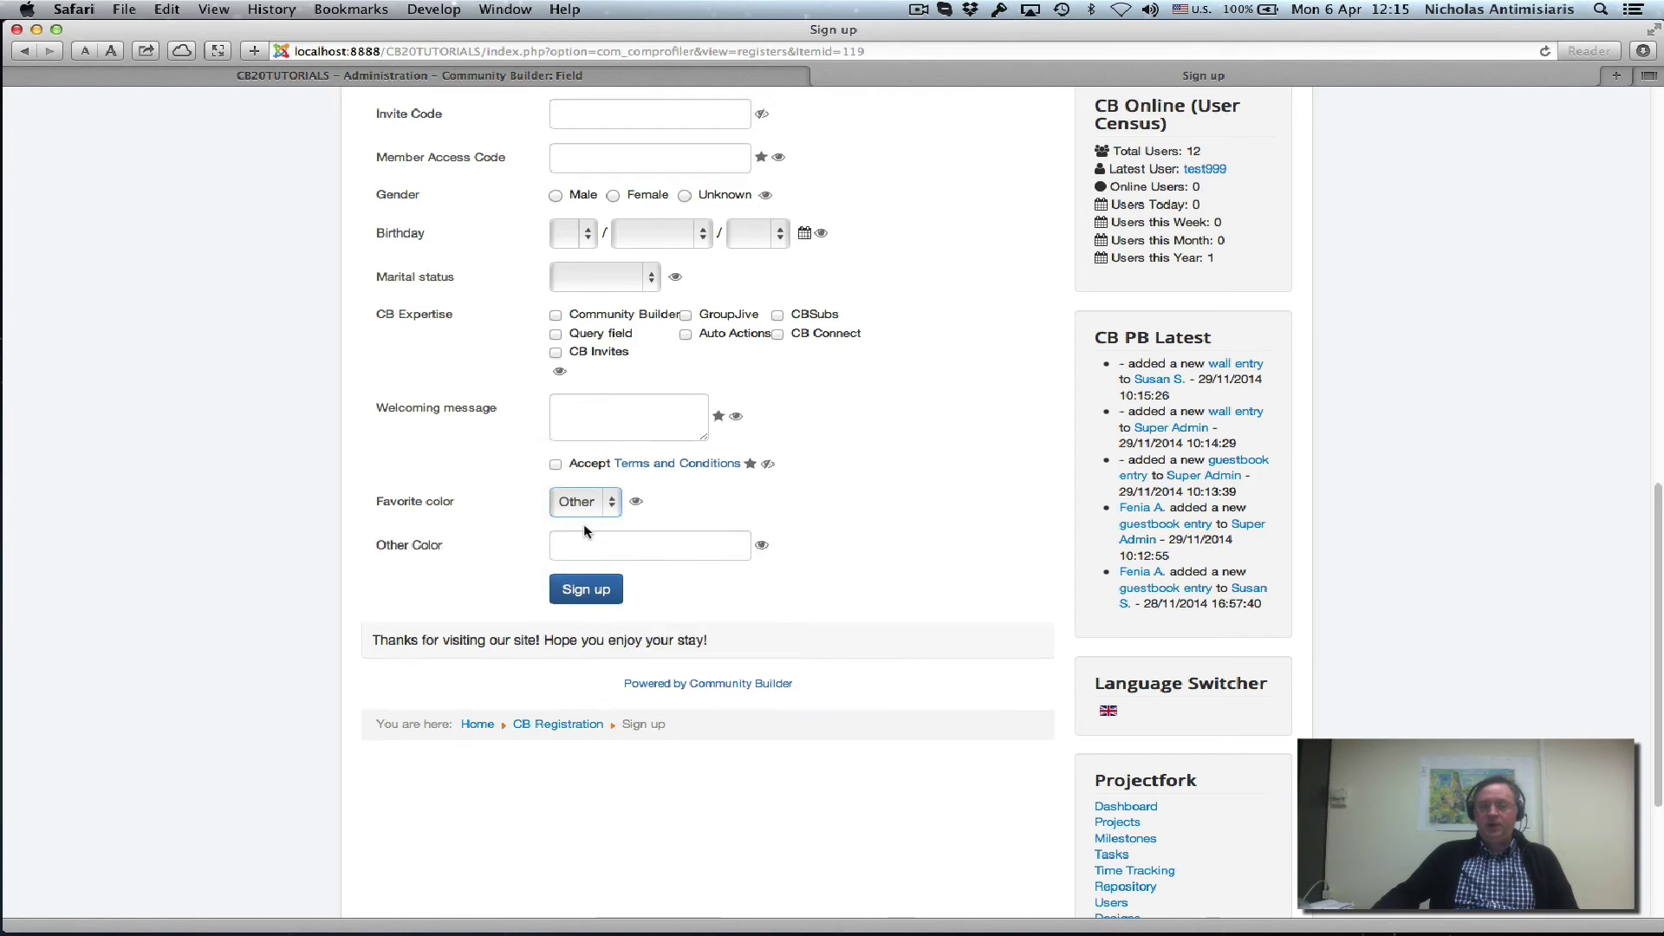
{"action": "left_click", "coordinate": [680, 545]}
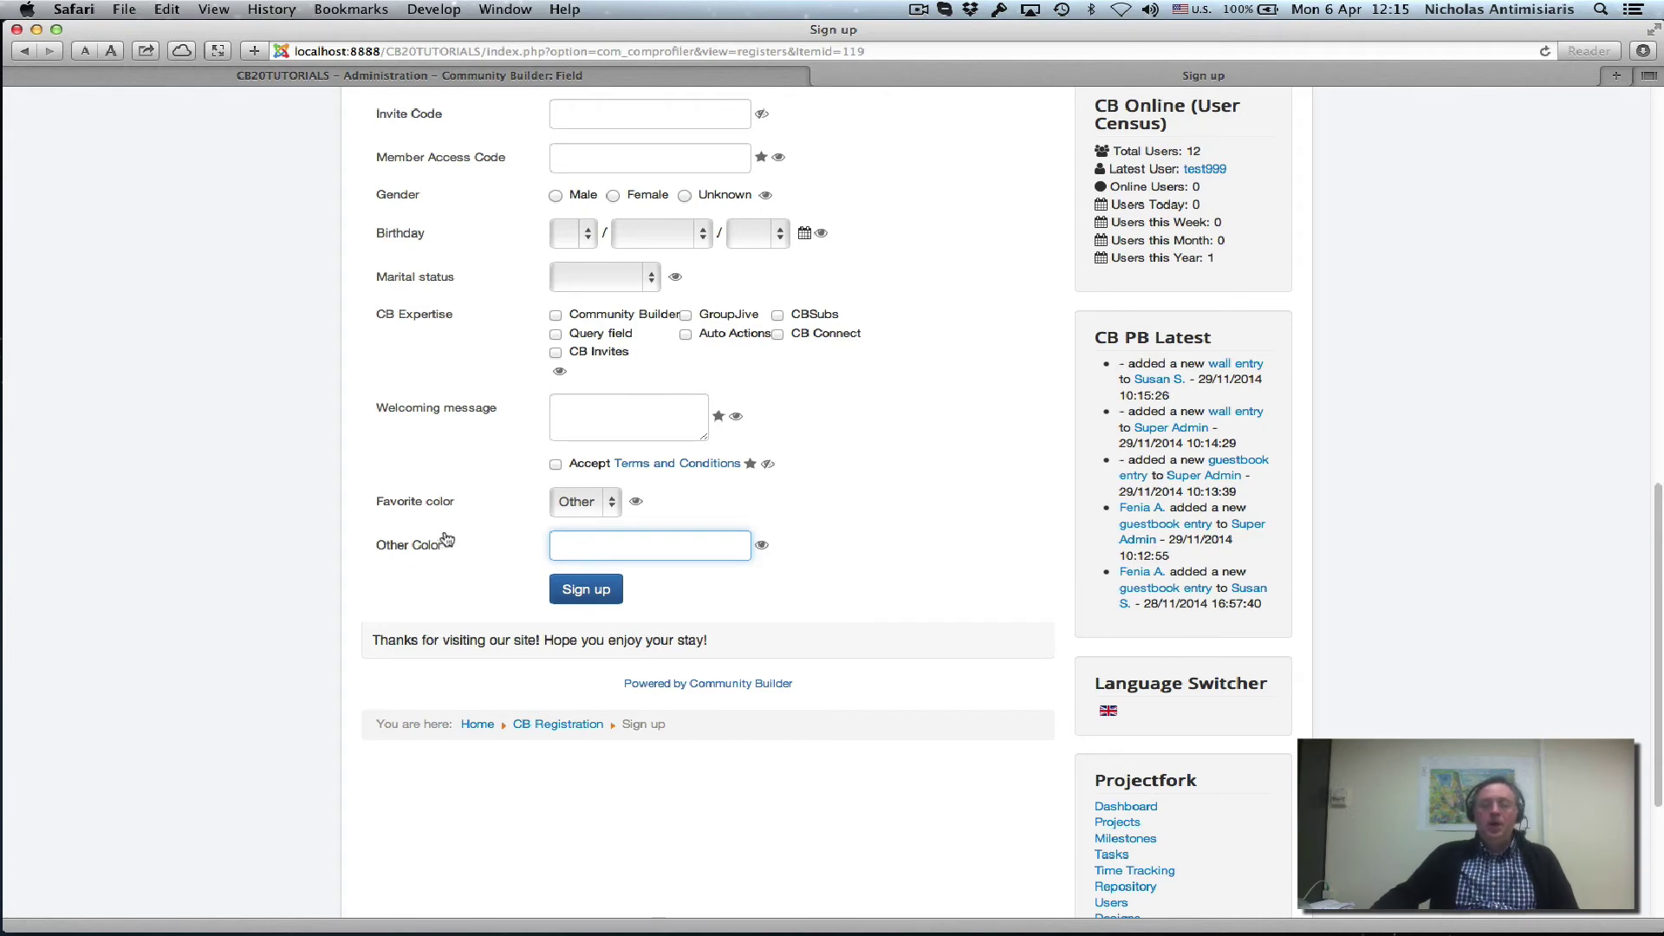
{"action": "left_click", "coordinate": [513, 76]}
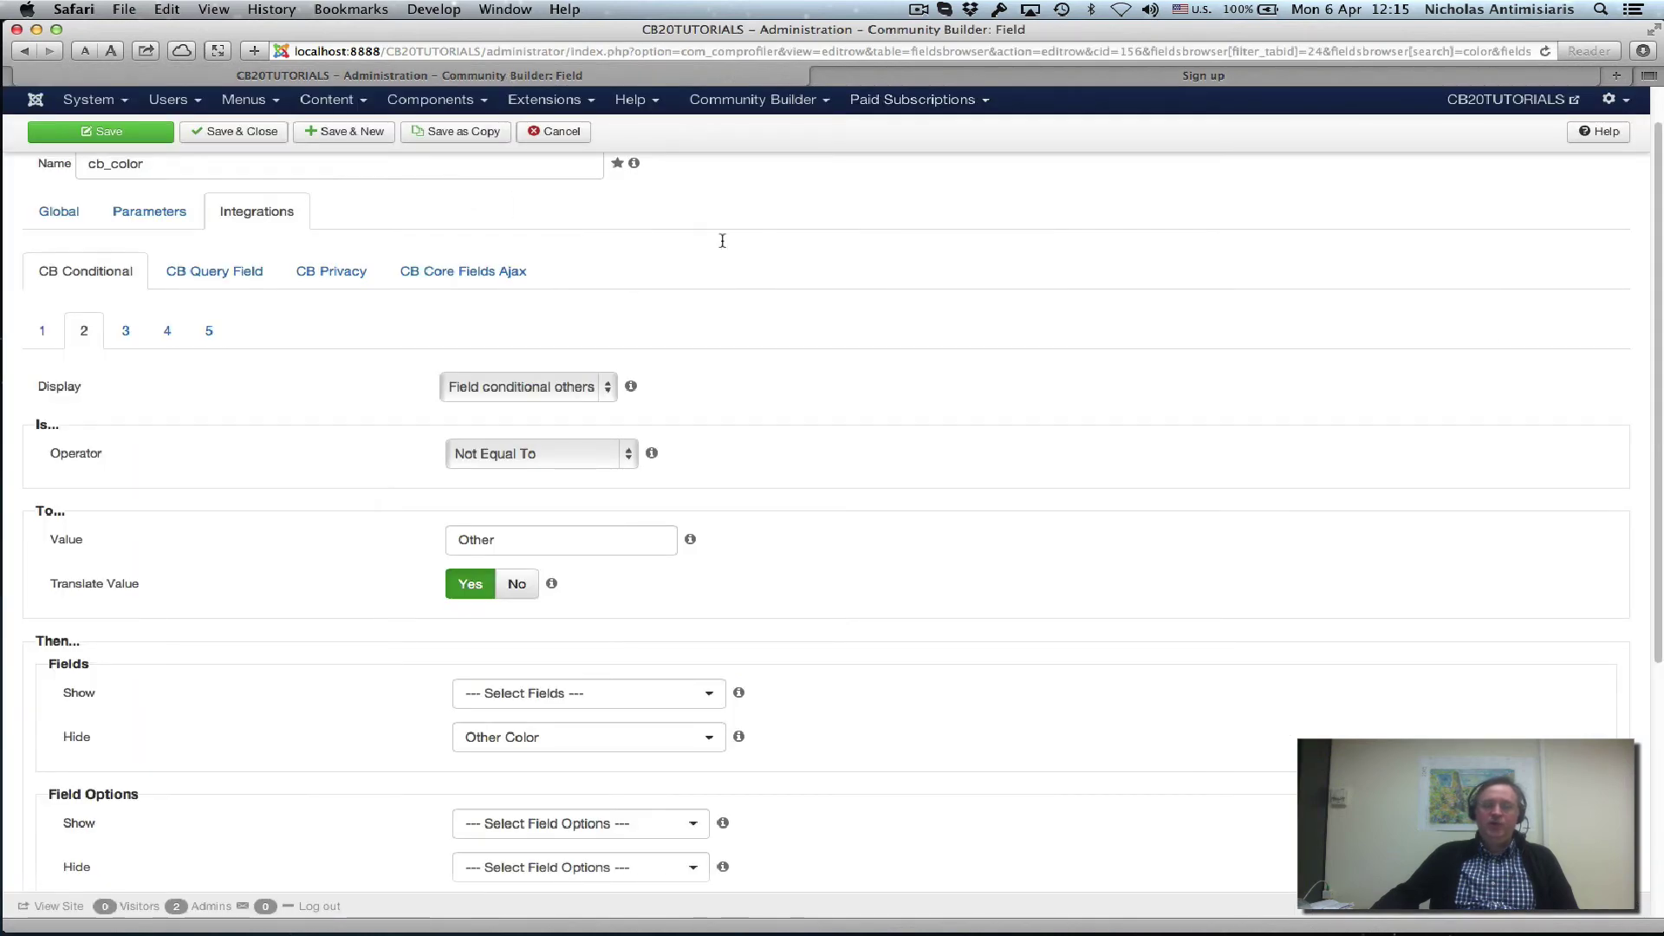
Step: Reset cb_color conditional rules 2 and 1 to Normal CB settings, then save and close the field
{"action": "left_click", "coordinate": [595, 392]}
{"action": "left_click", "coordinate": [494, 370]}
{"action": "left_click", "coordinate": [41, 404]}
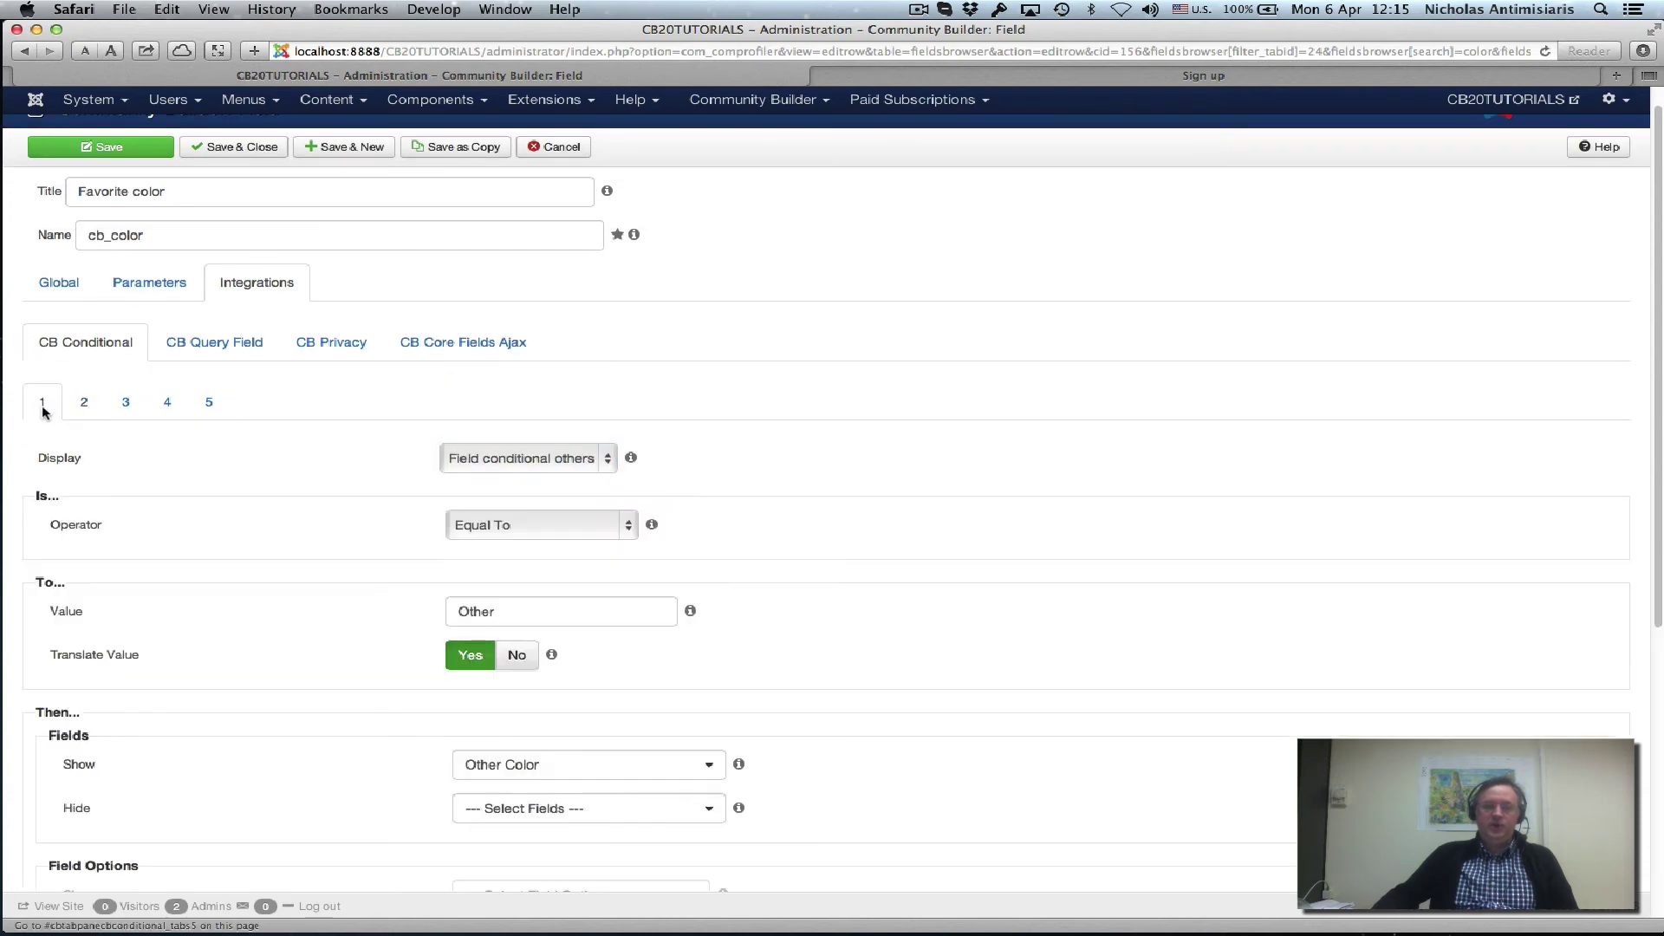
{"action": "left_click", "coordinate": [438, 459]}
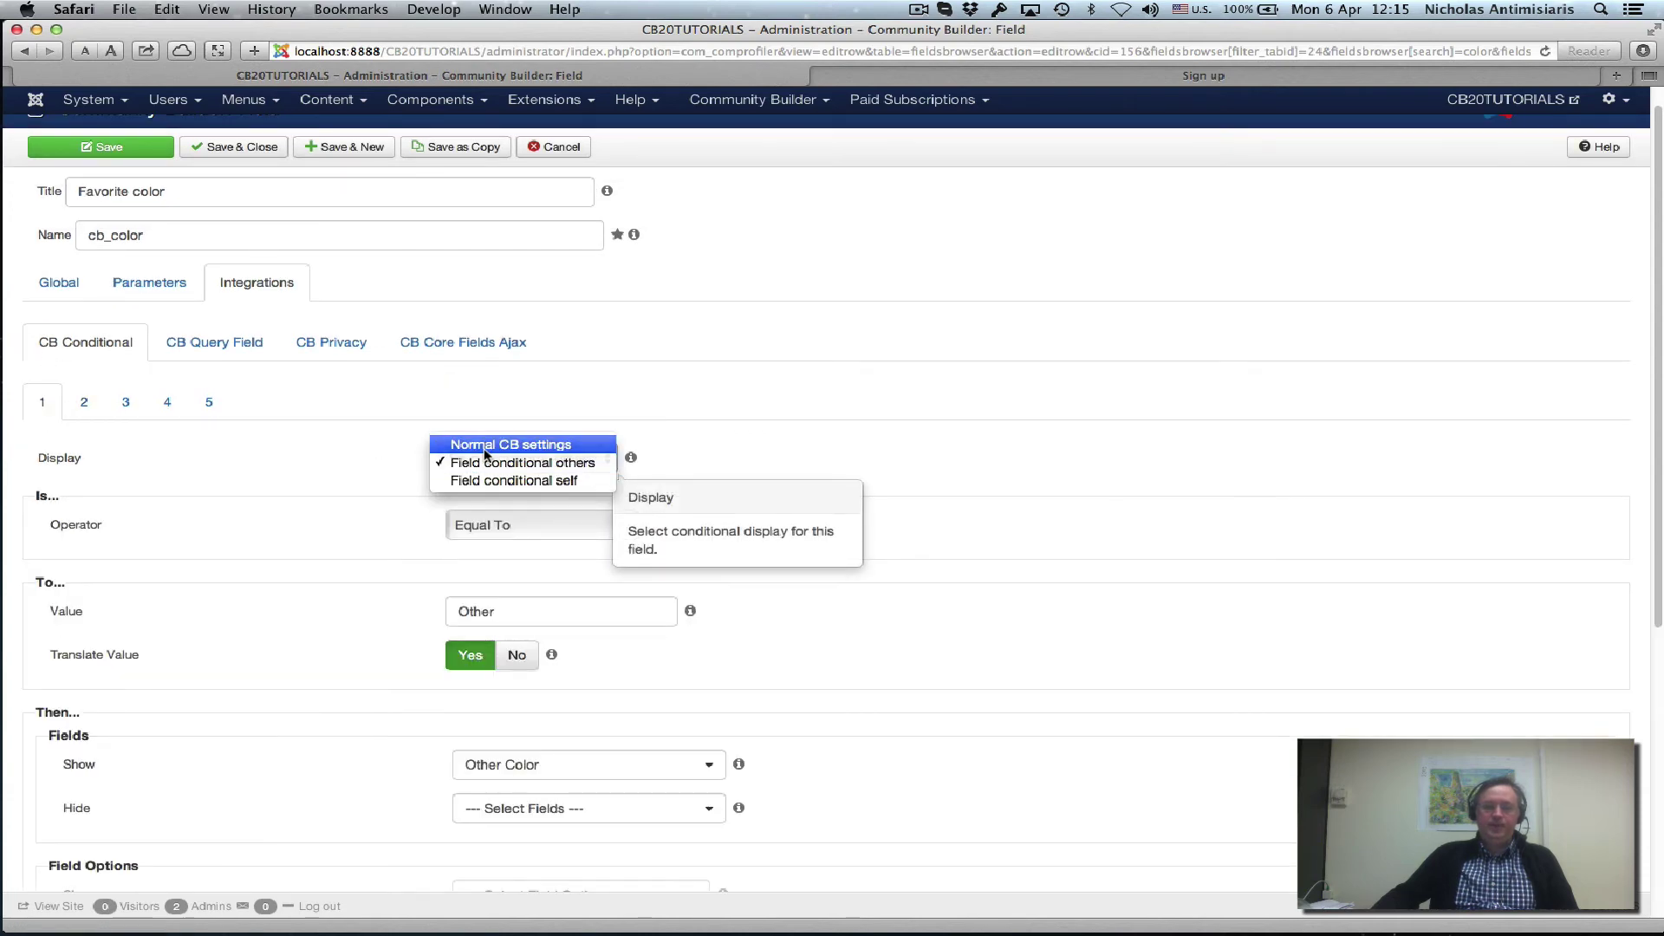
{"action": "left_click", "coordinate": [481, 435]}
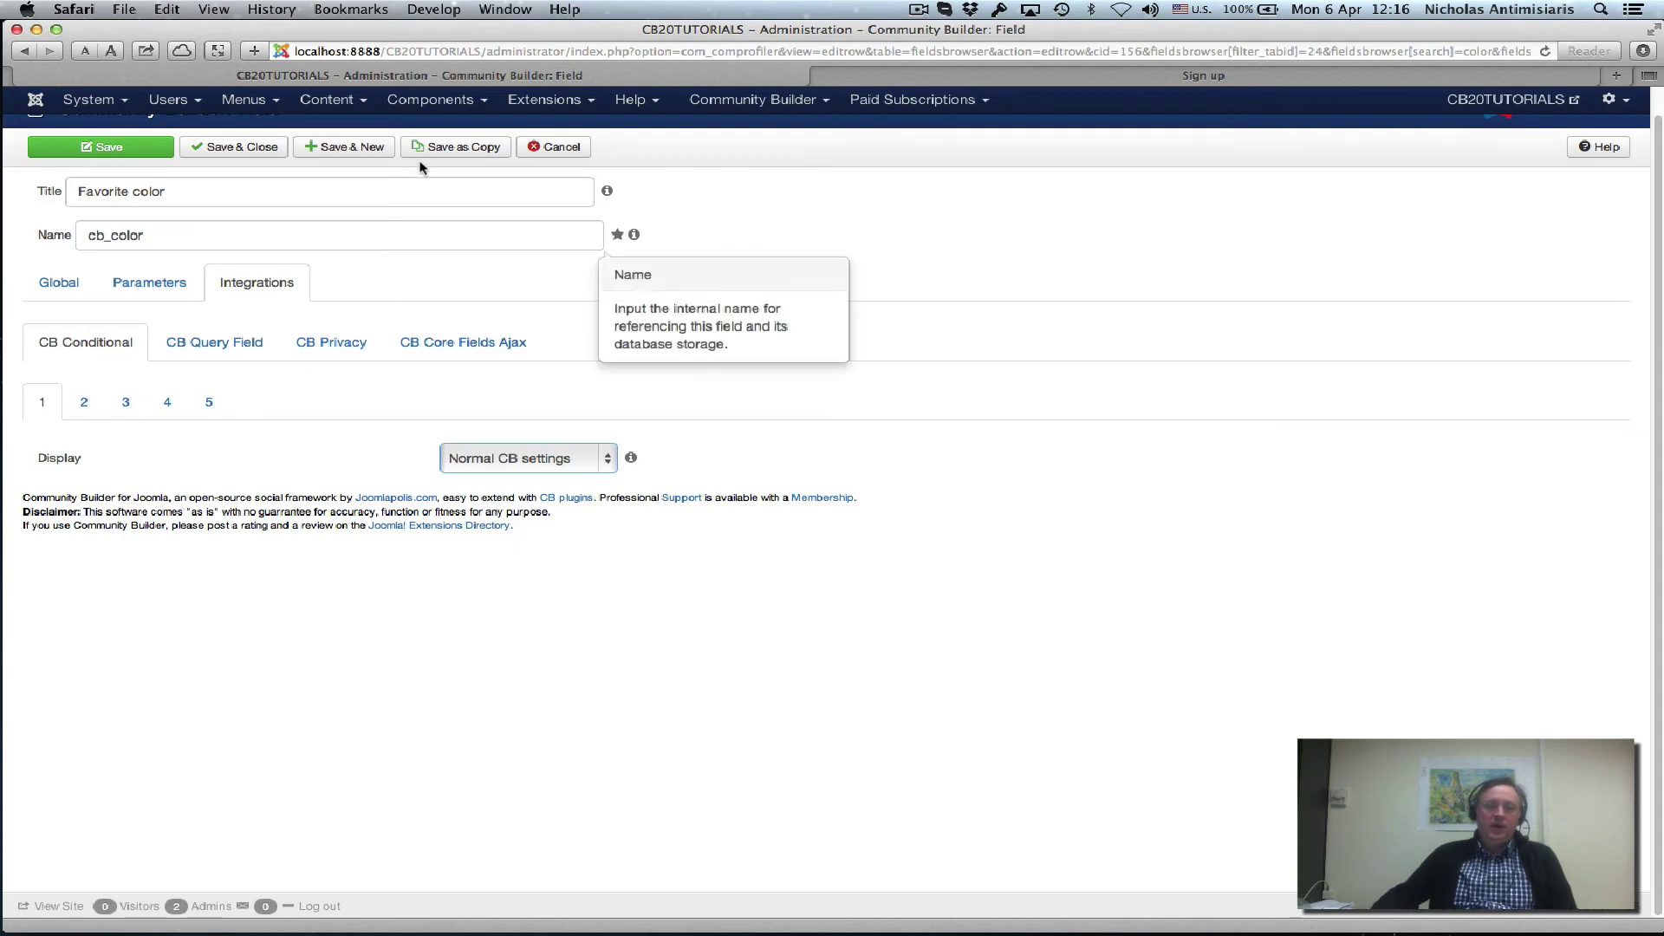
{"action": "left_click", "coordinate": [236, 147]}
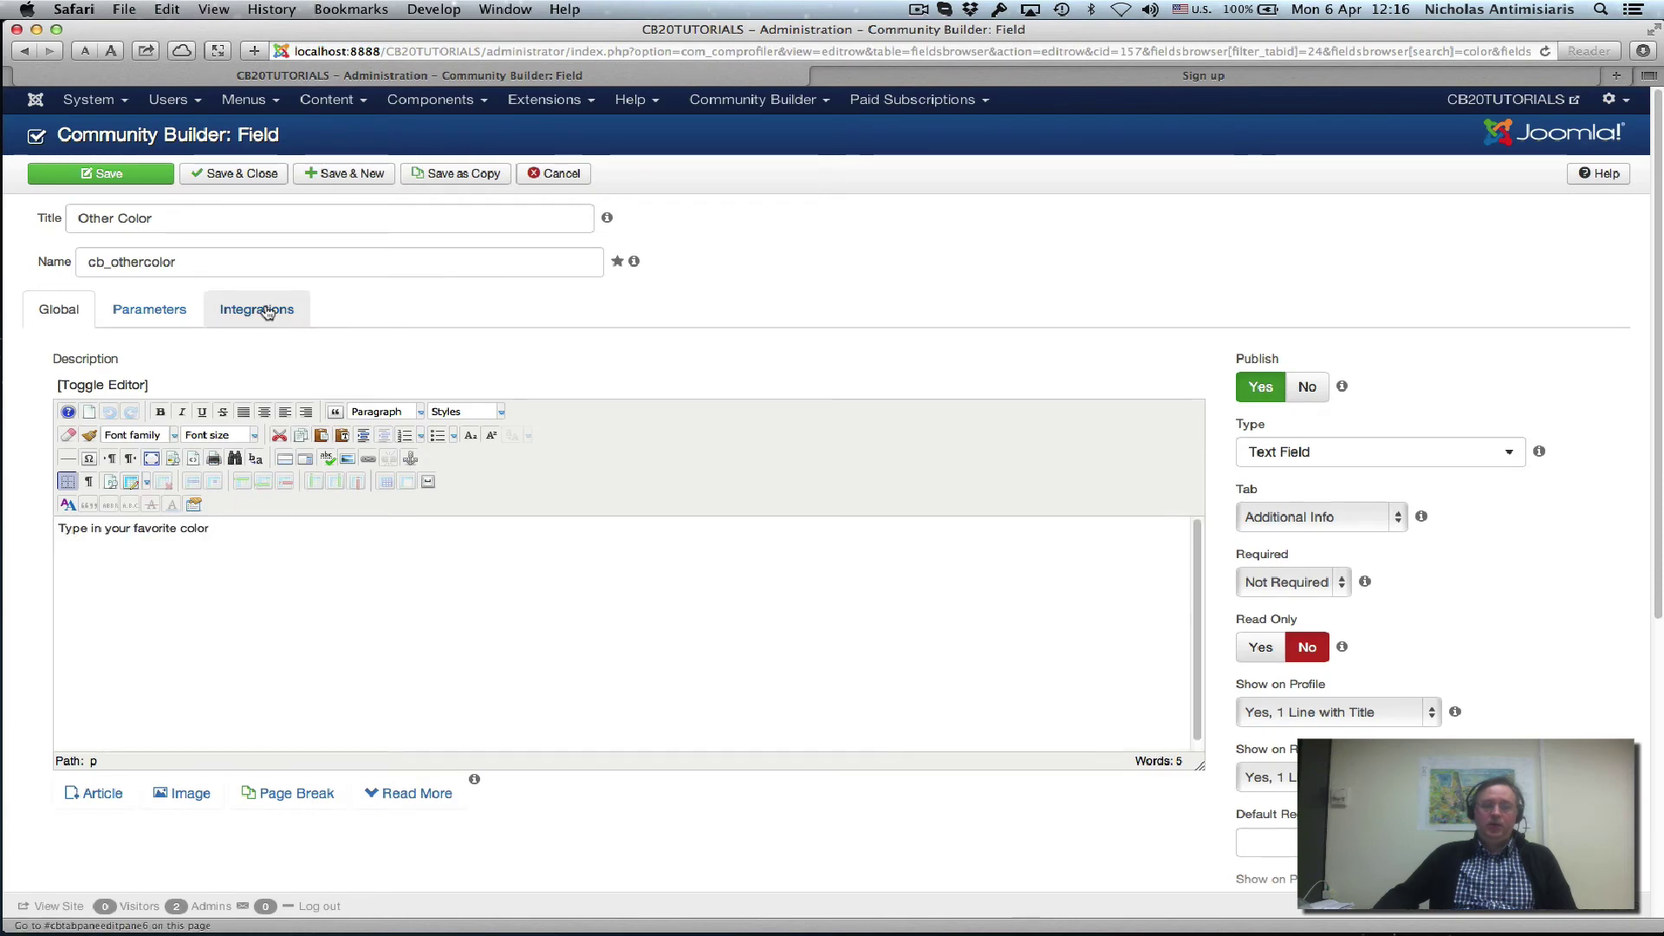
Step: In Other Color's CB Conditional settings, set Display to Field conditional self, testing Favorite color
{"action": "left_click", "coordinate": [267, 311]}
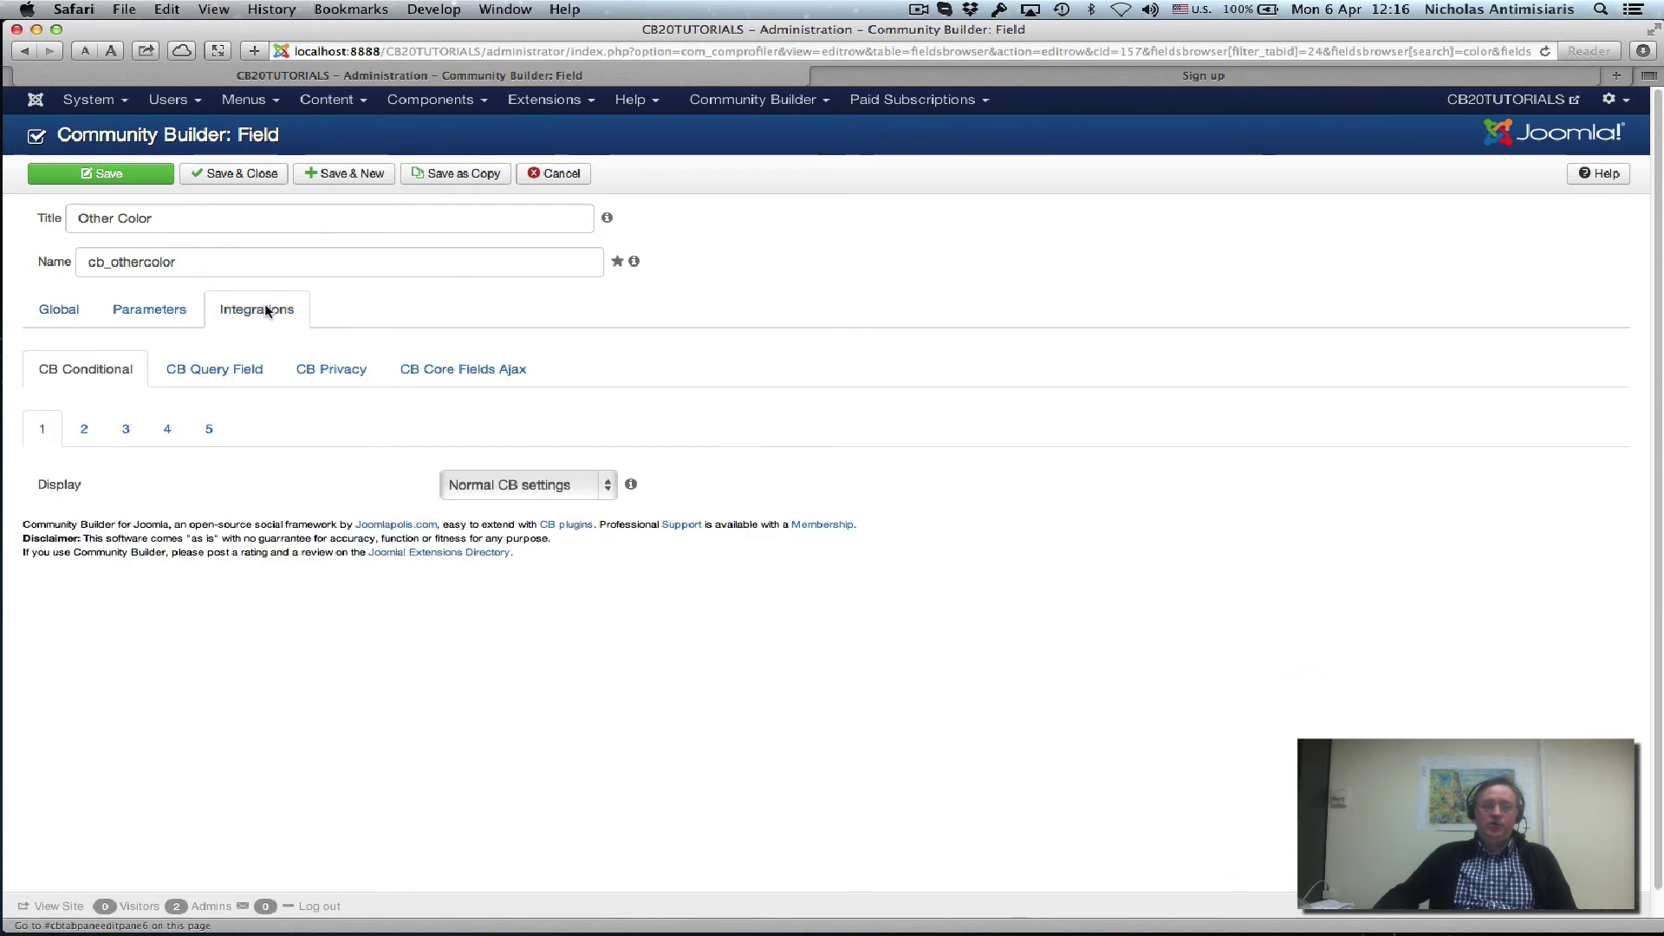
{"action": "left_click", "coordinate": [482, 490]}
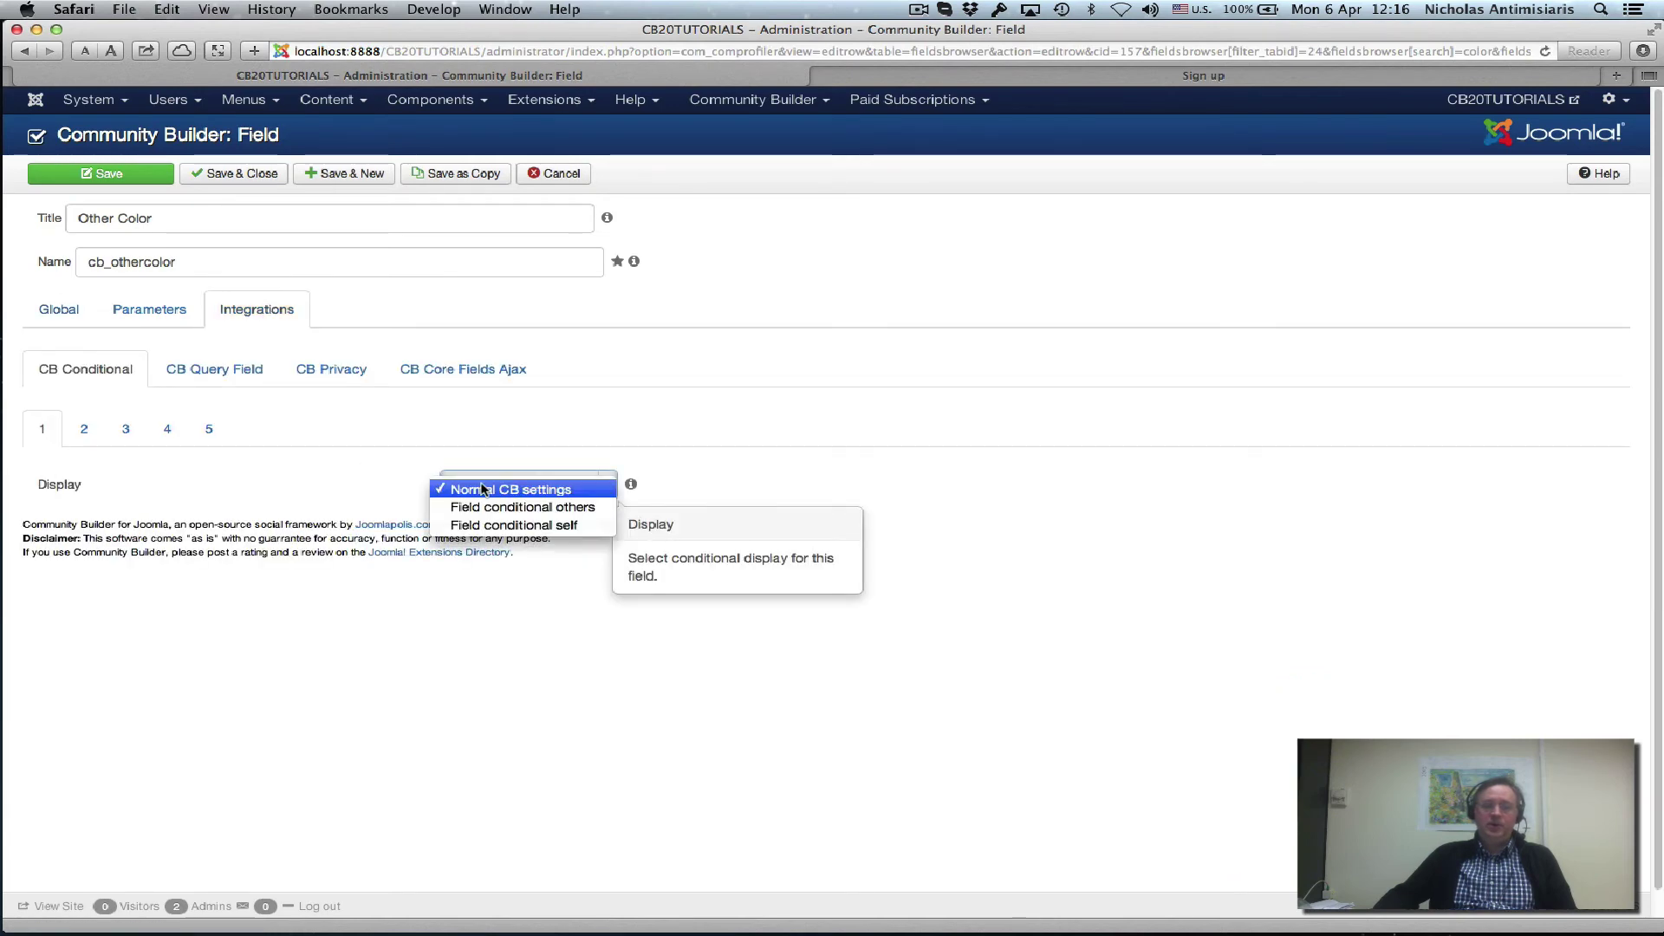
{"action": "left_click", "coordinate": [499, 526]}
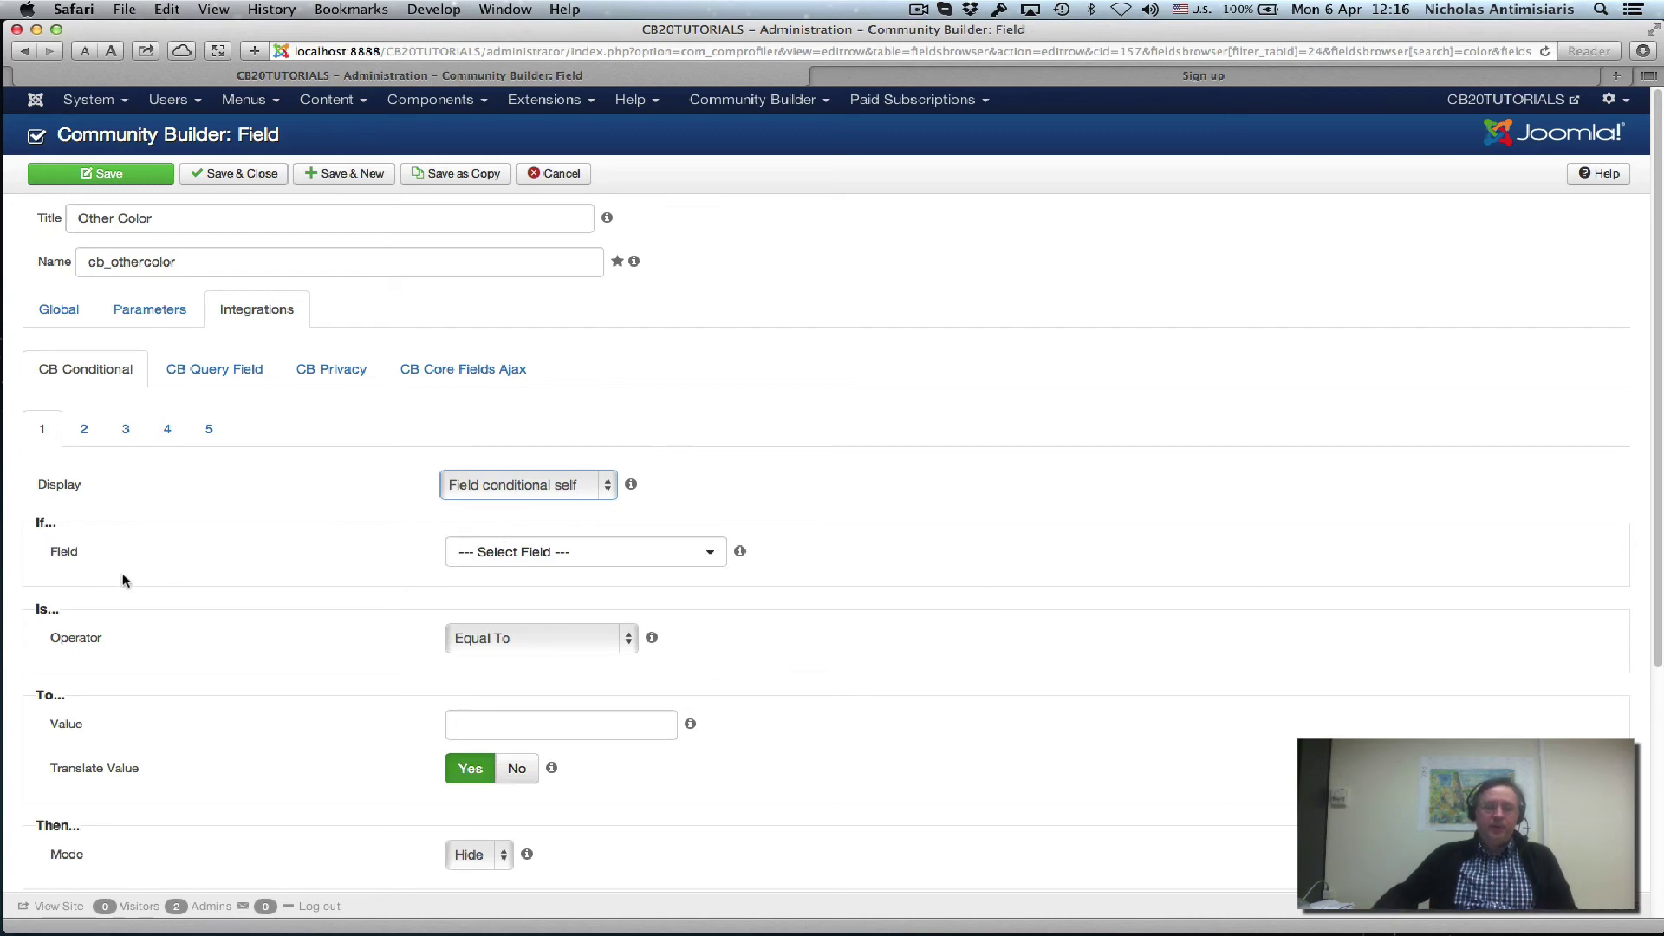
{"action": "left_click", "coordinate": [616, 555]}
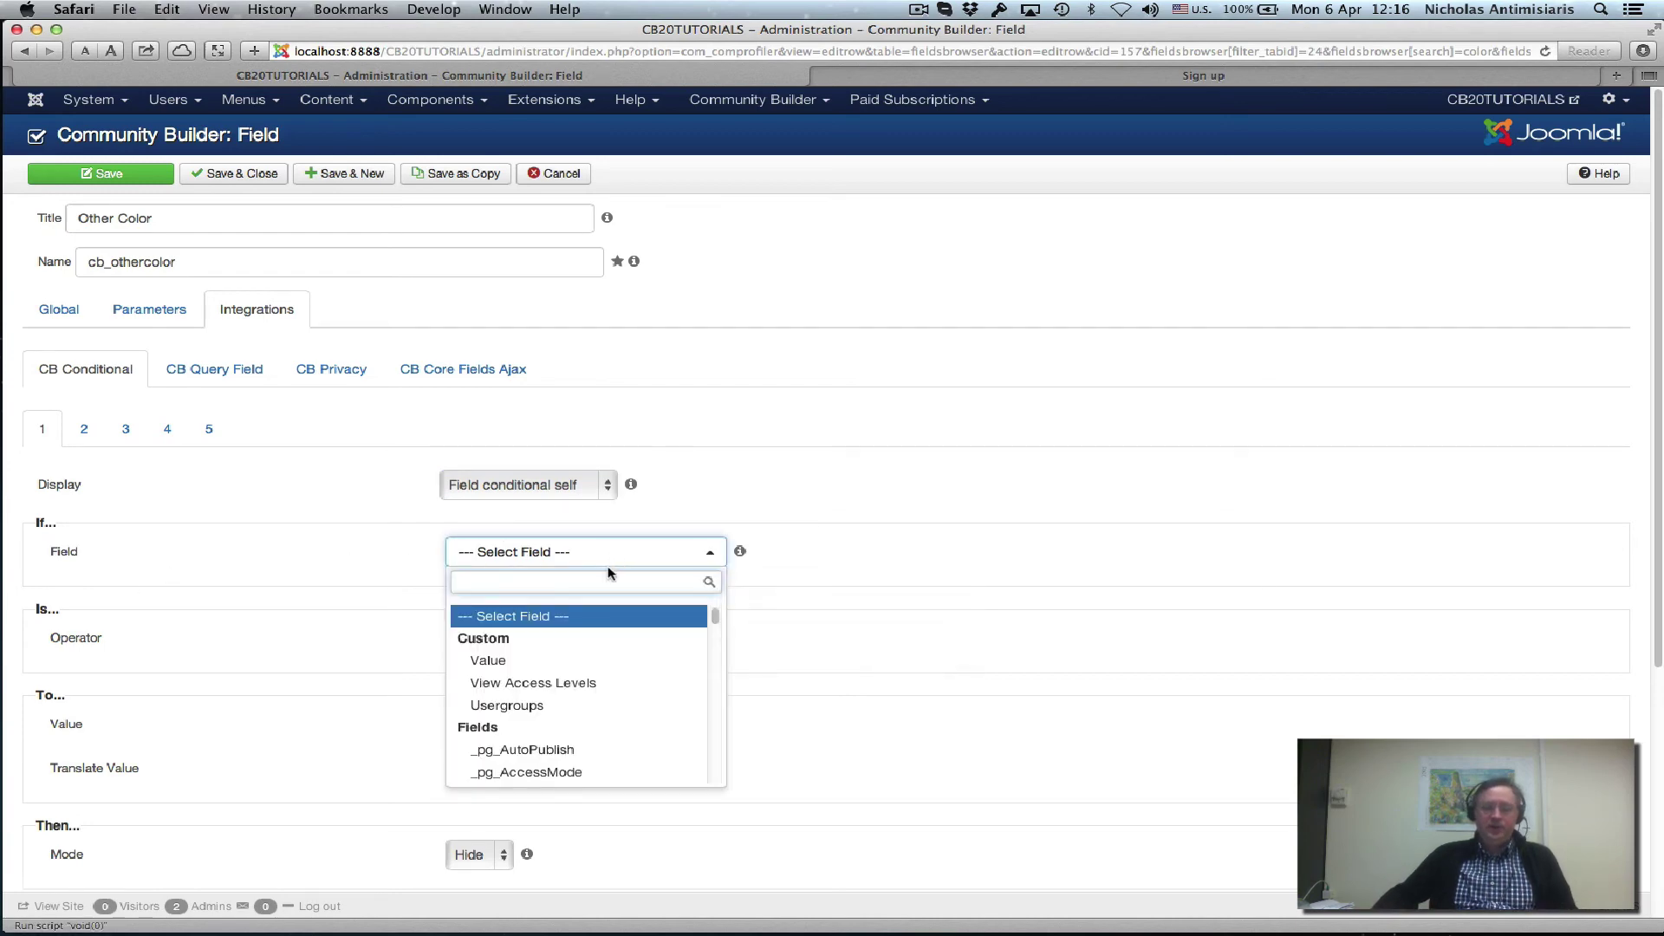
{"action": "scroll", "coordinate": [598, 650], "scroll_direction": "down", "scroll_amount": 5}
{"action": "scroll", "coordinate": [596, 661], "scroll_direction": "down", "scroll_amount": 4}
{"action": "scroll", "coordinate": [589, 670], "scroll_direction": "down", "scroll_amount": 5}
{"action": "scroll", "coordinate": [589, 670], "scroll_direction": "down", "scroll_amount": 3}
{"action": "scroll", "coordinate": [585, 676], "scroll_direction": "down", "scroll_amount": 6}
{"action": "scroll", "coordinate": [582, 684], "scroll_direction": "down", "scroll_amount": 2}
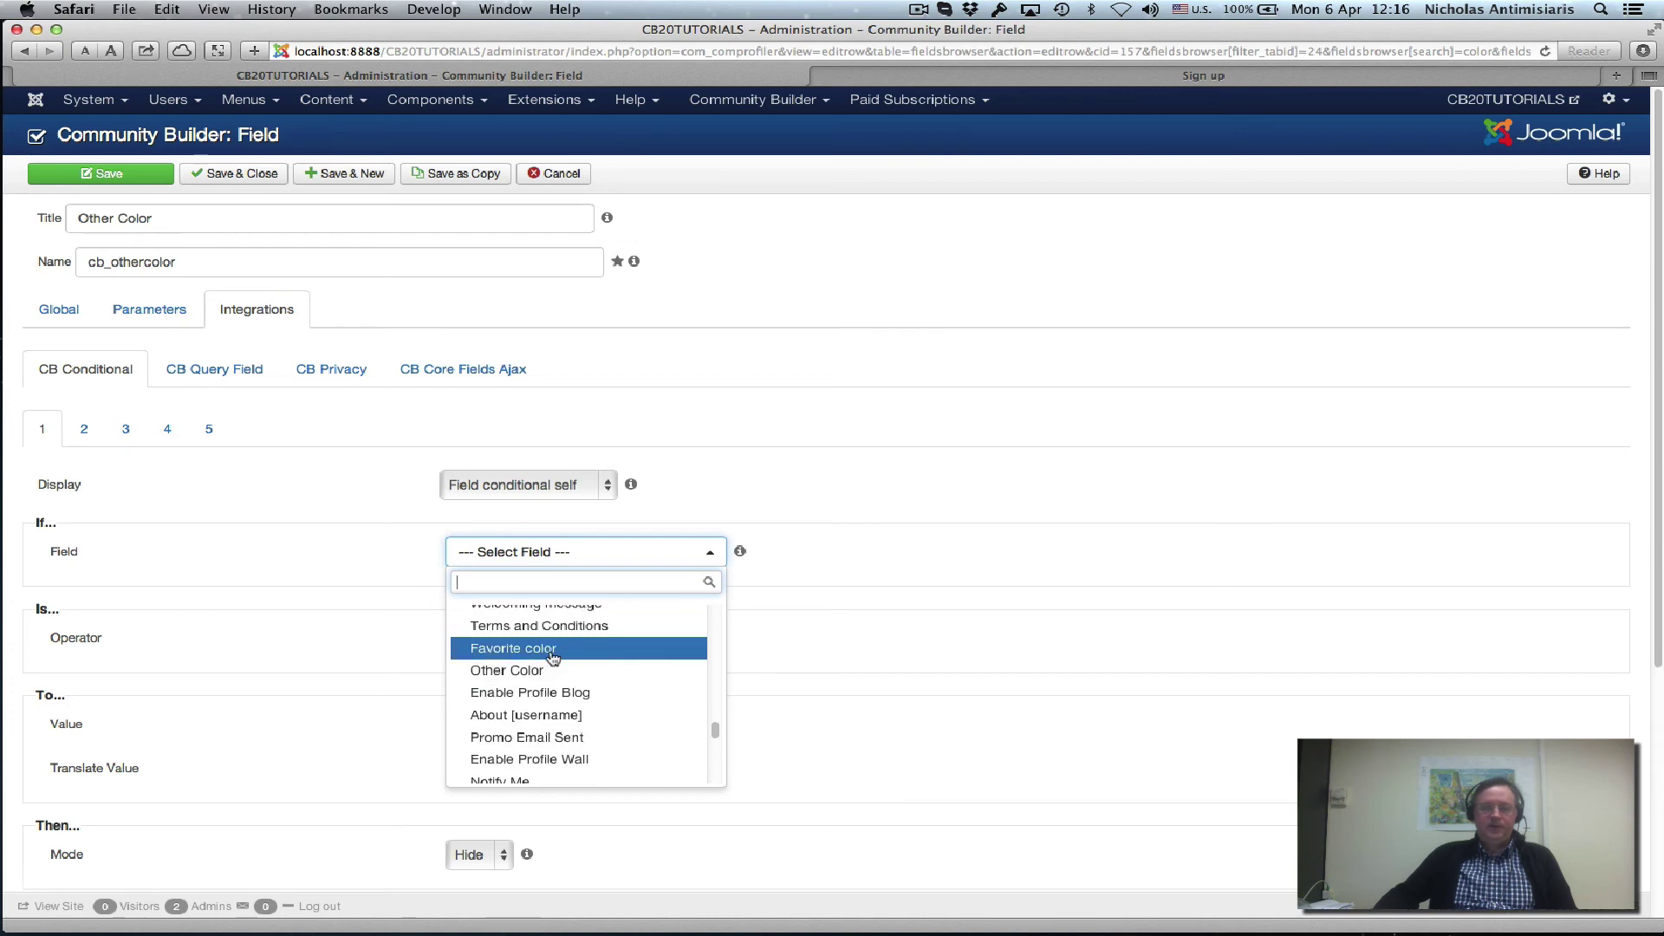
{"action": "left_click", "coordinate": [552, 656]}
Step: Set the condition operator to Not Equal To with the value 'Other'
{"action": "left_click", "coordinate": [541, 641]}
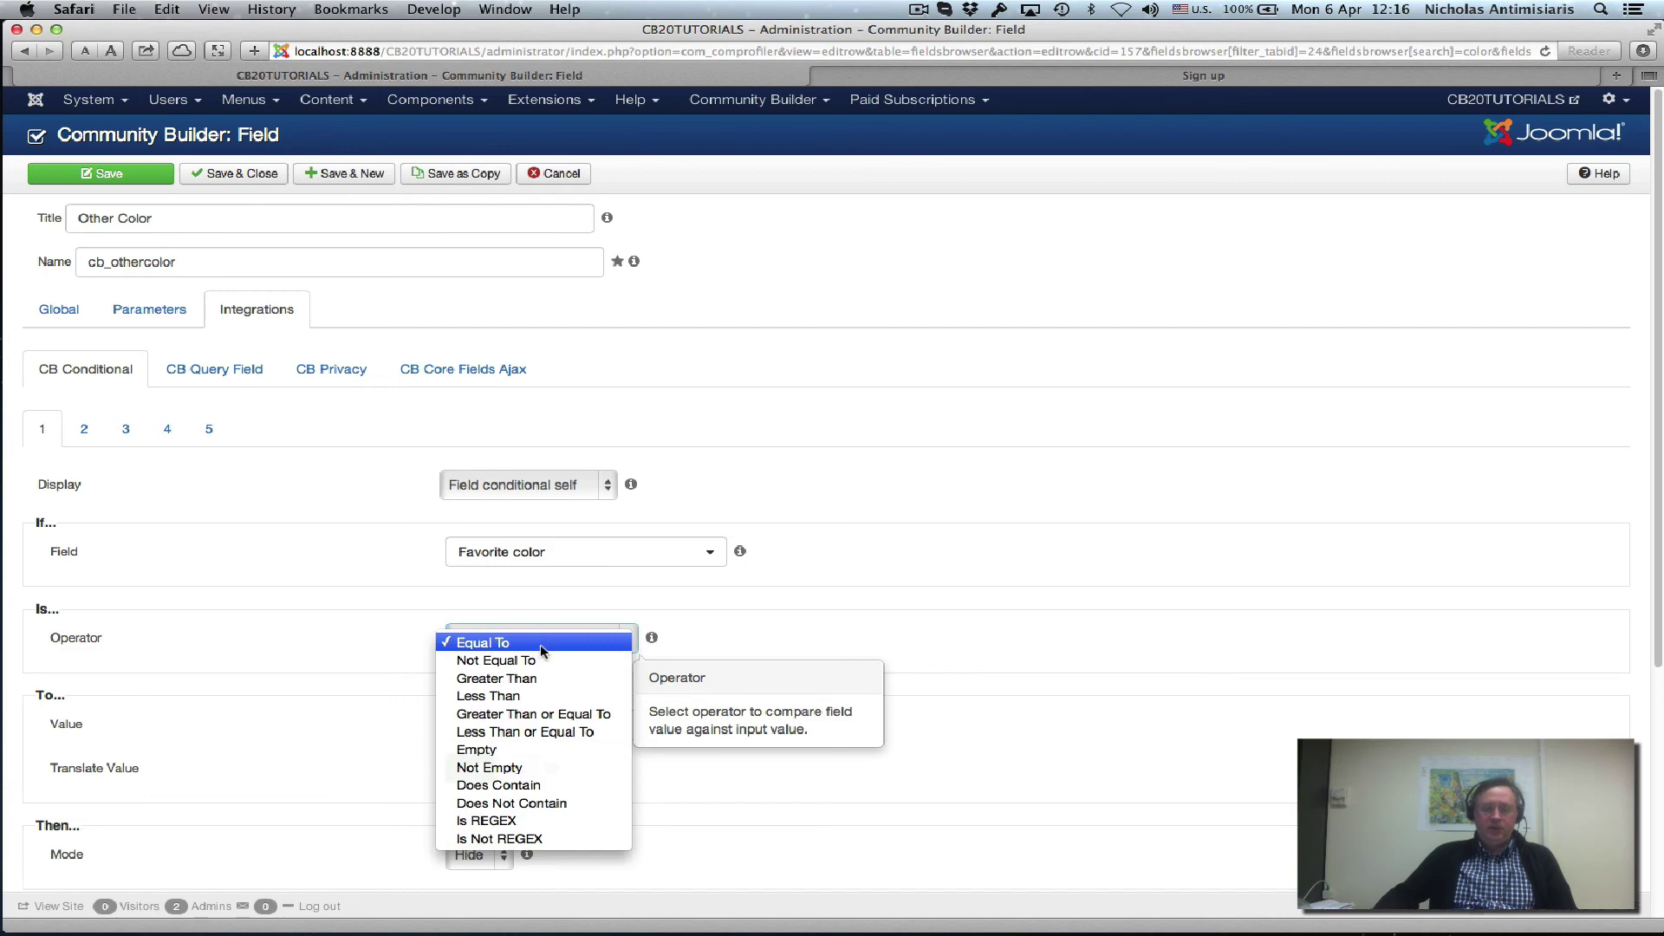
{"action": "left_click", "coordinate": [535, 664]}
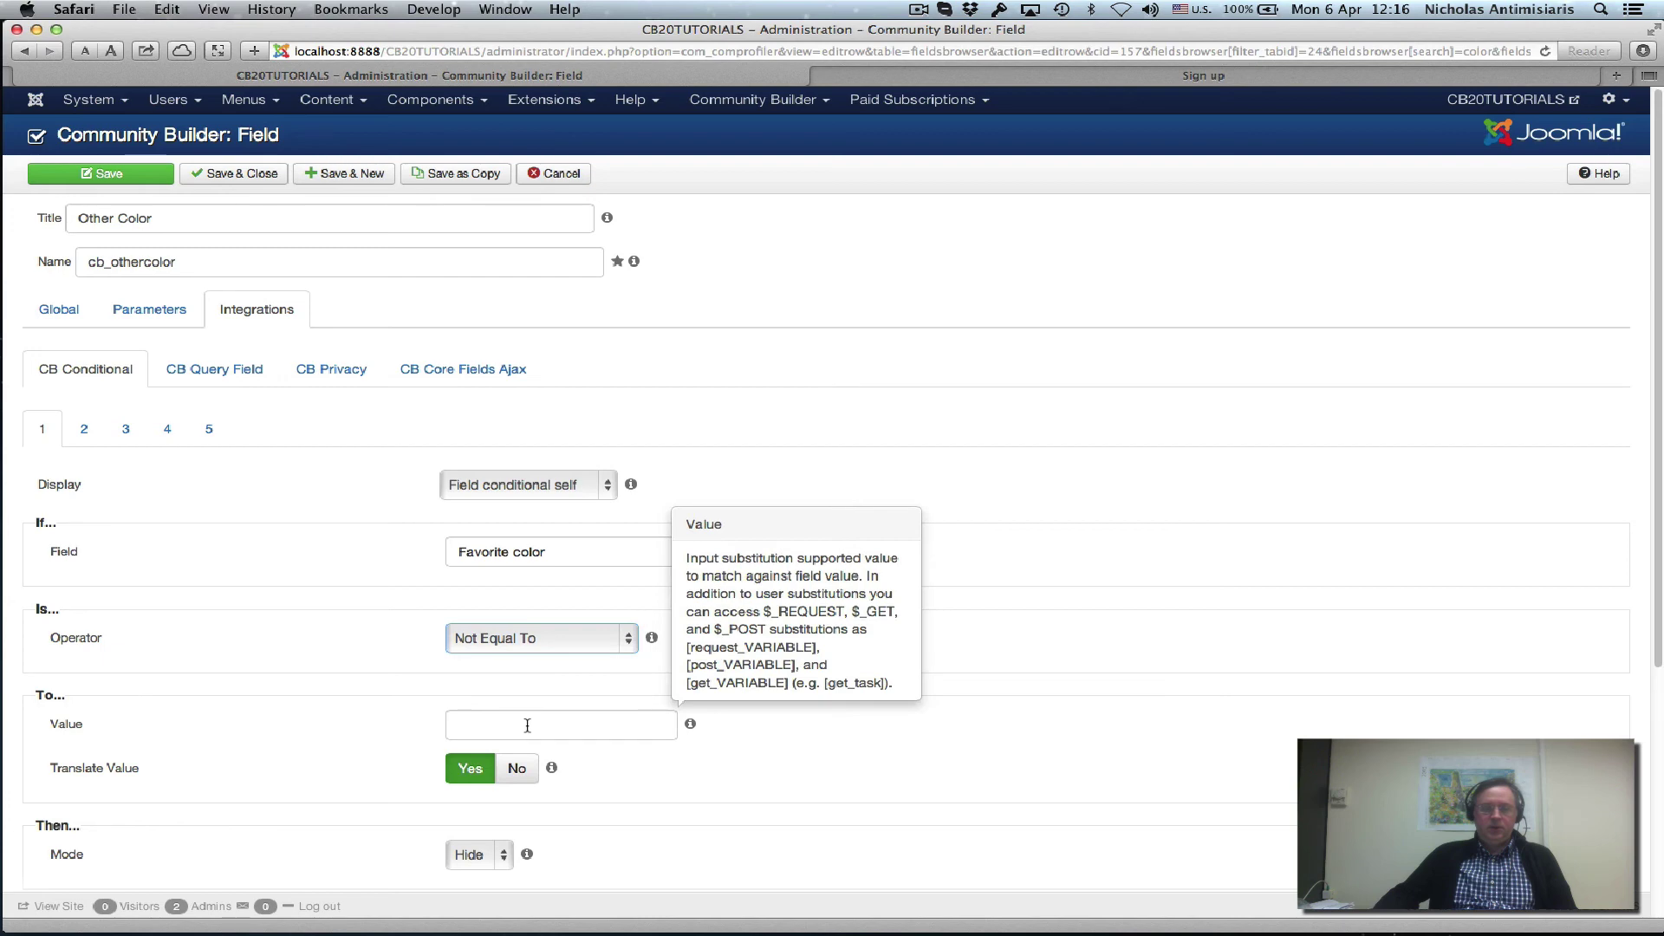
{"action": "left_click", "coordinate": [526, 725]}
{"action": "type", "text": "O"}
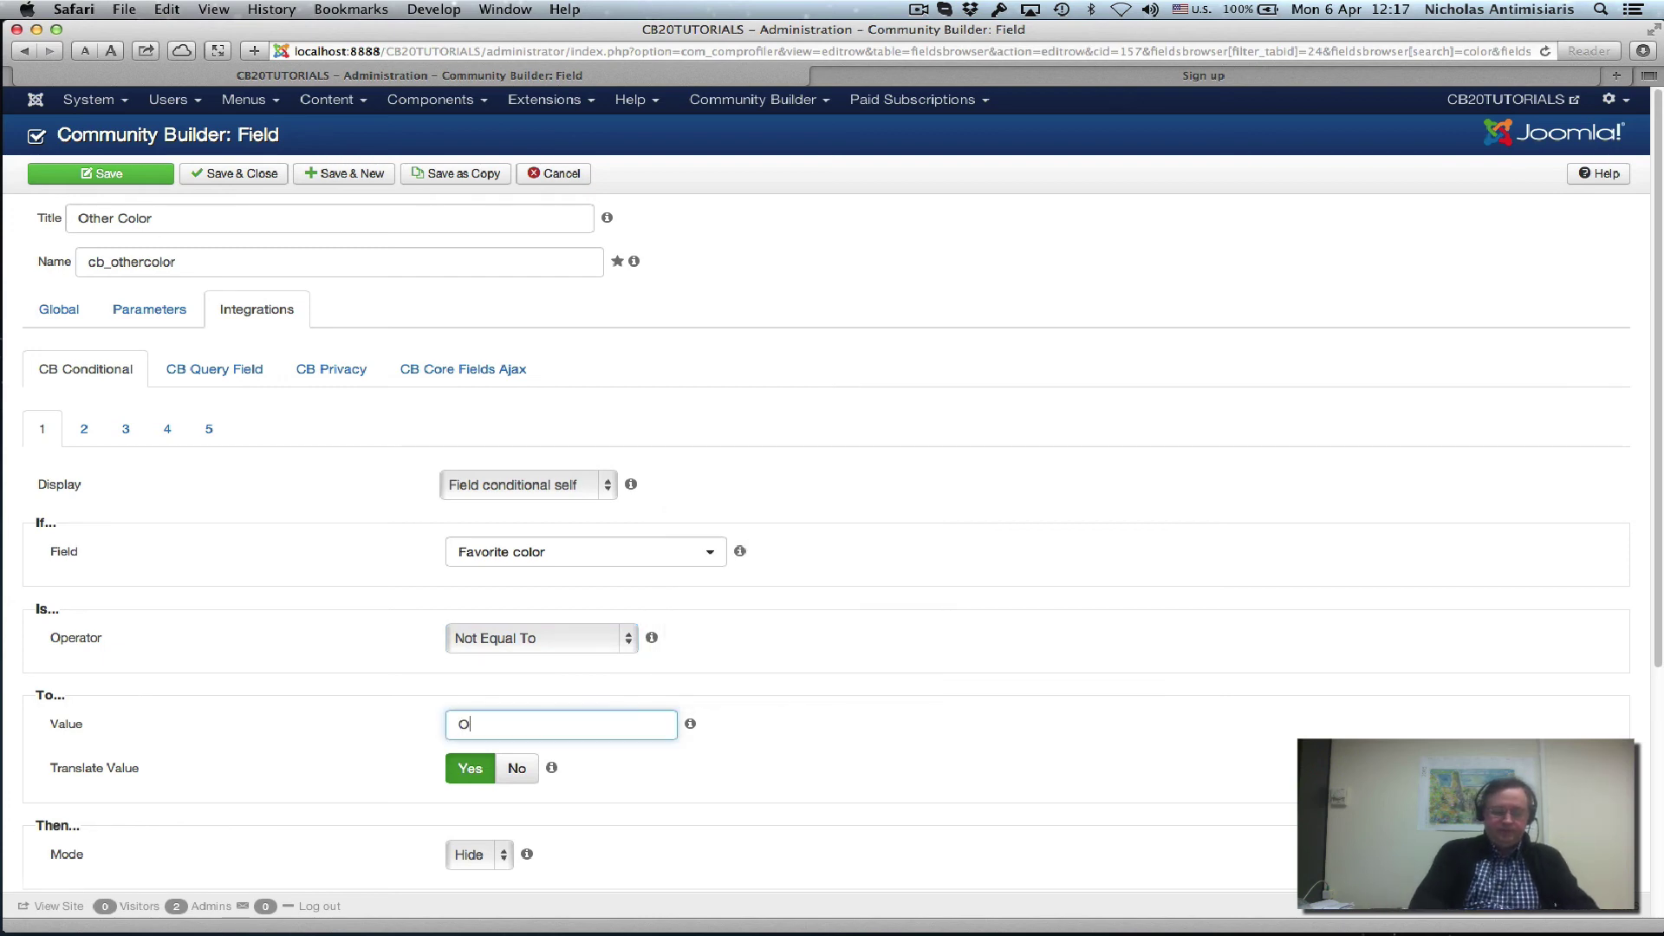
{"action": "type", "text": "ther"}
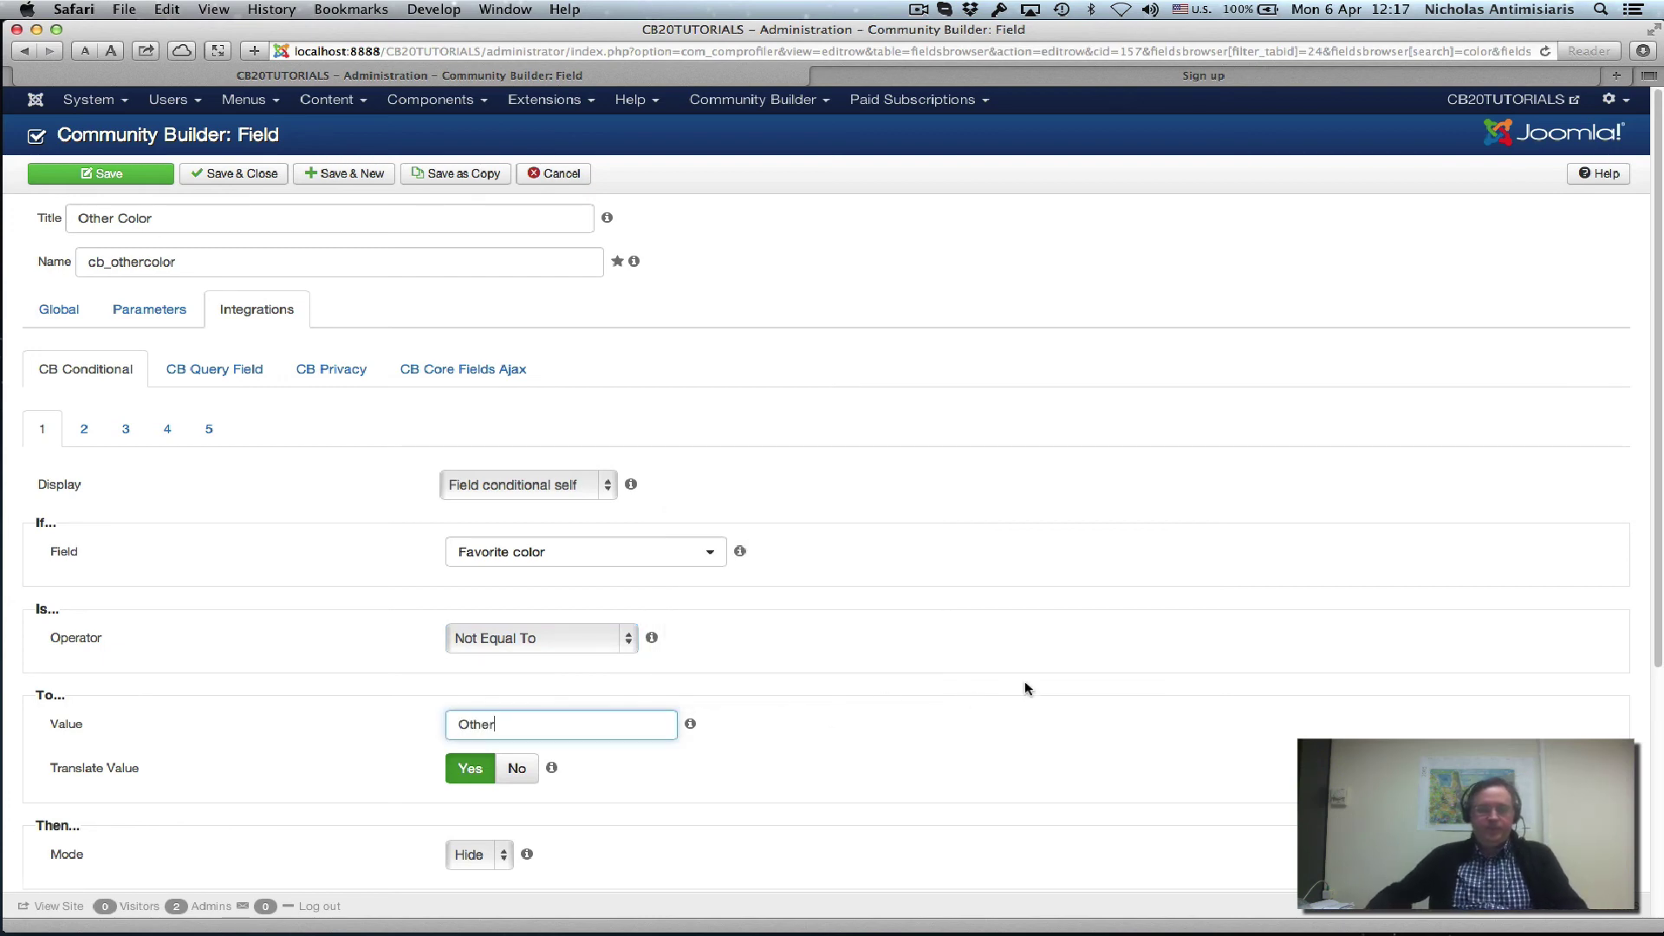
{"action": "left_click", "coordinate": [1024, 682]}
Step: Save the Other Color field with its new conditional rule
{"action": "scroll", "coordinate": [1018, 682], "scroll_direction": "down", "scroll_amount": 3}
{"action": "scroll", "coordinate": [555, 733], "scroll_direction": "down", "scroll_amount": 2}
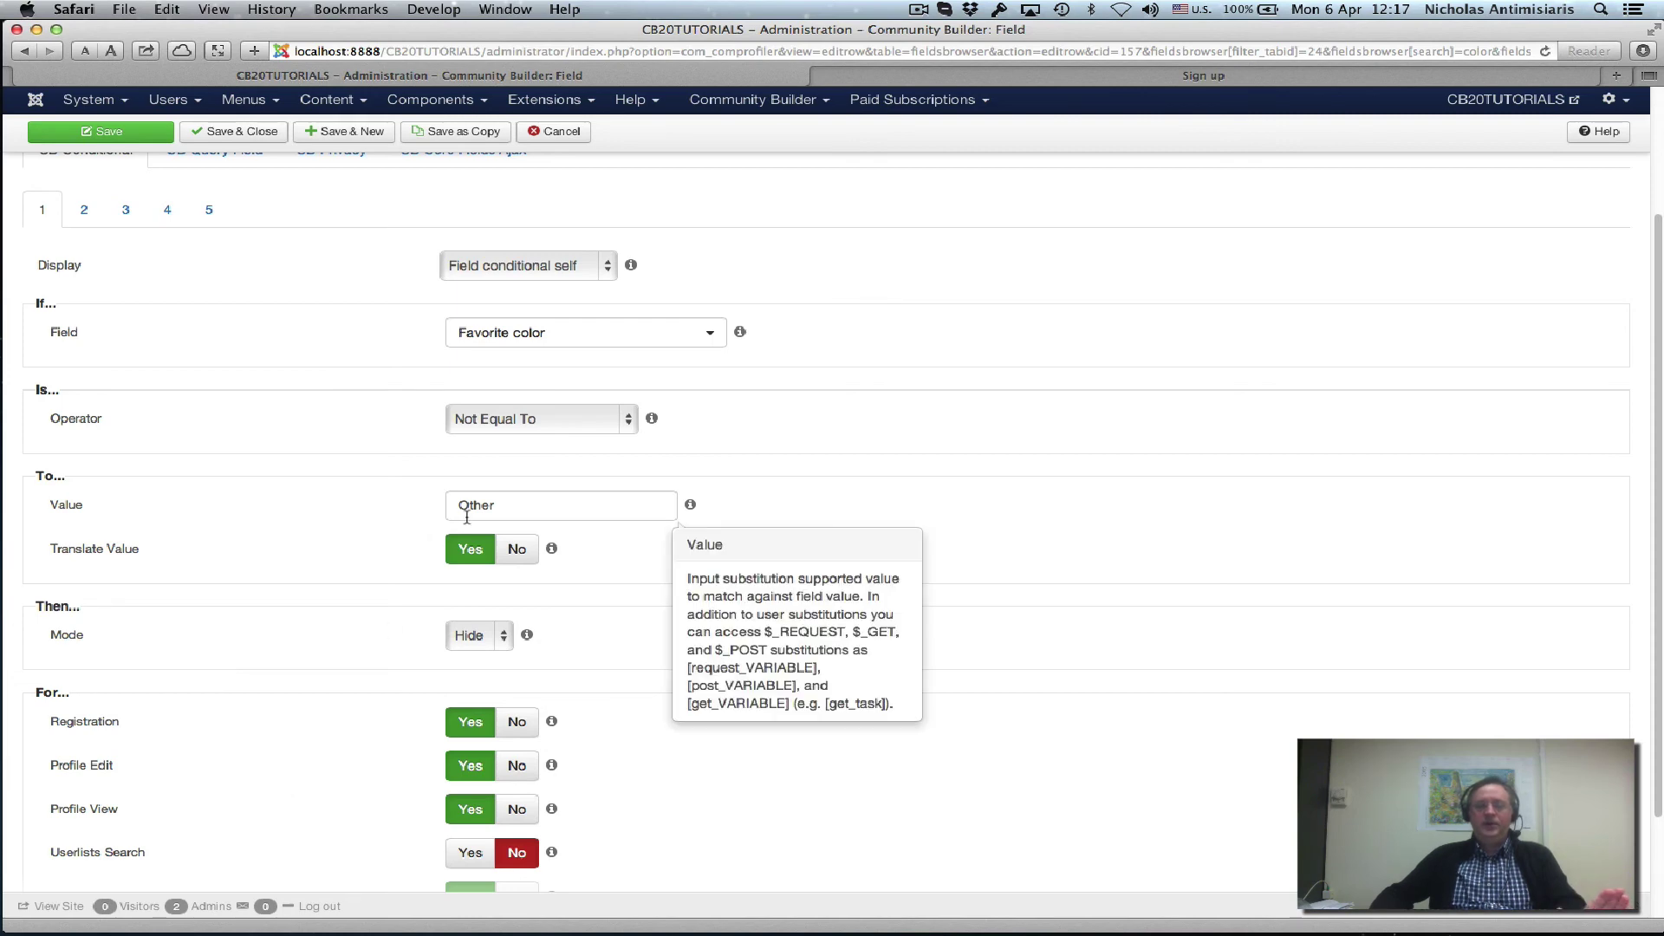
{"action": "scroll", "coordinate": [376, 550], "scroll_direction": "up", "scroll_amount": 2}
{"action": "scroll", "coordinate": [377, 550], "scroll_direction": "up", "scroll_amount": 3}
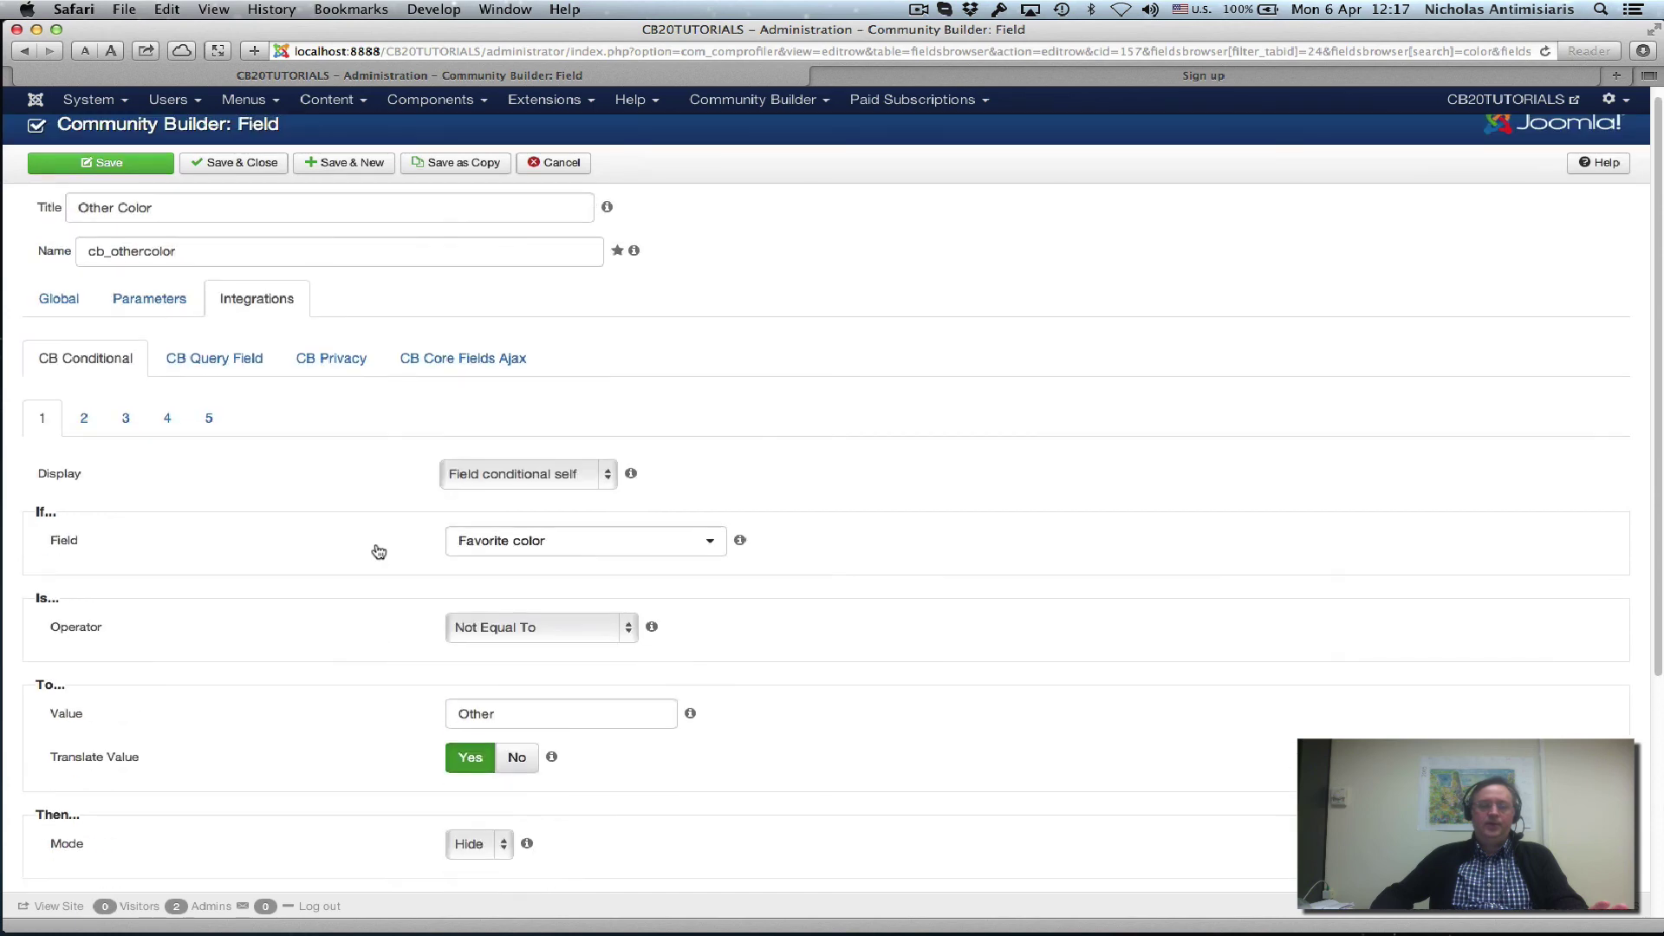
{"action": "left_click", "coordinate": [138, 164]}
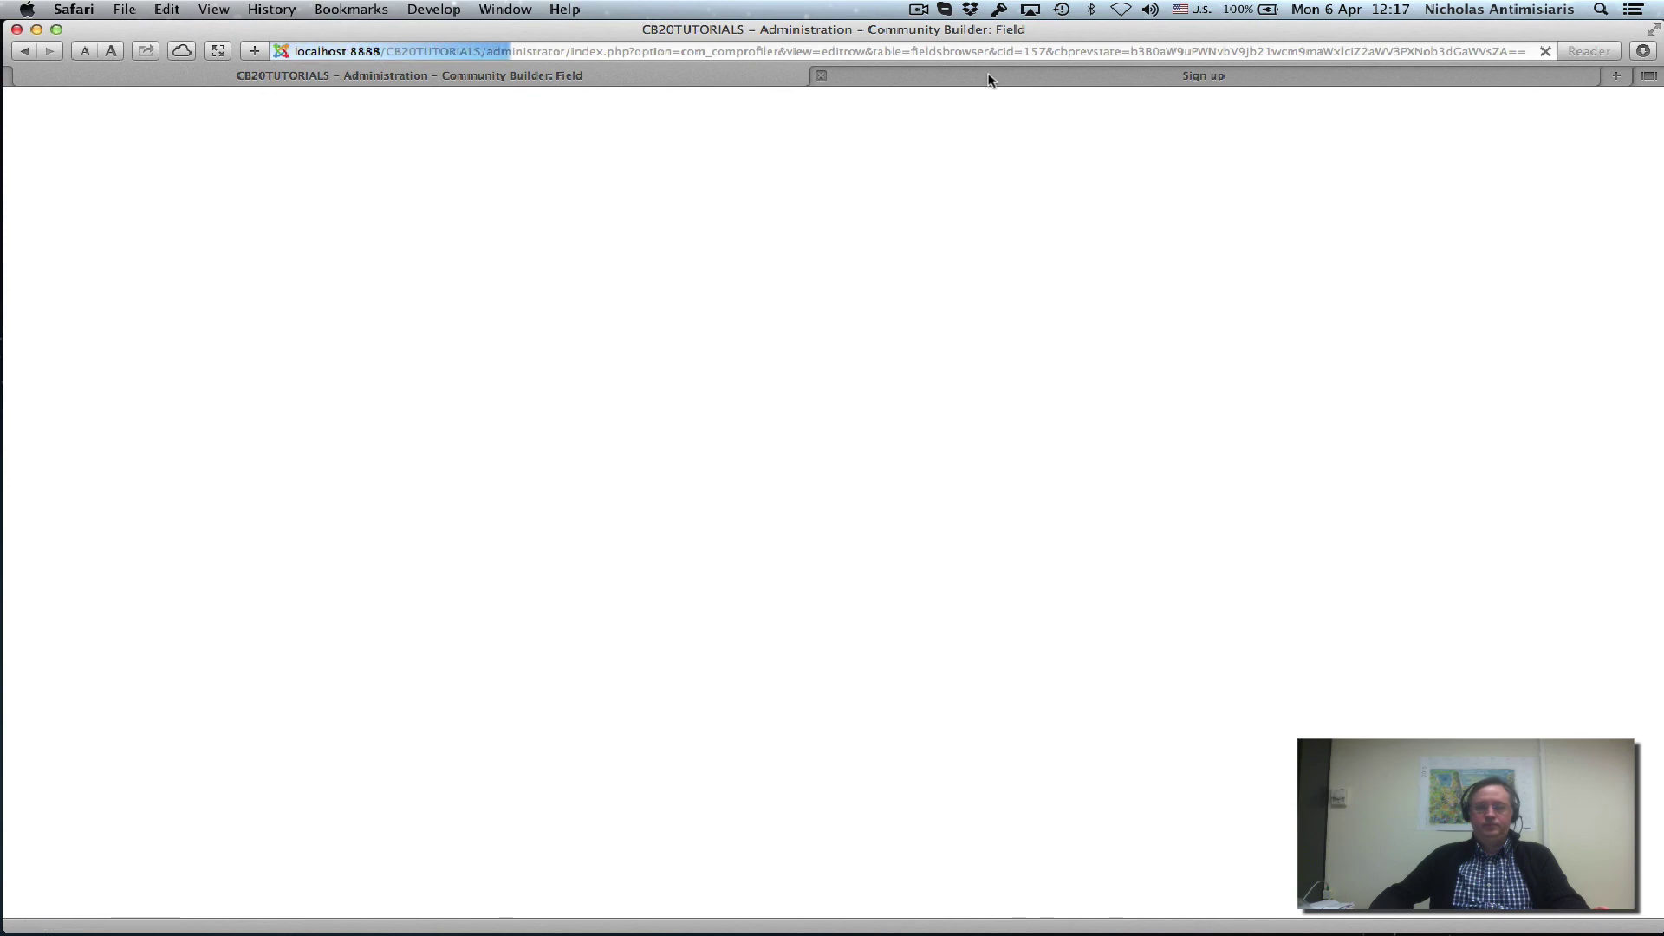
{"action": "left_click", "coordinate": [988, 77]}
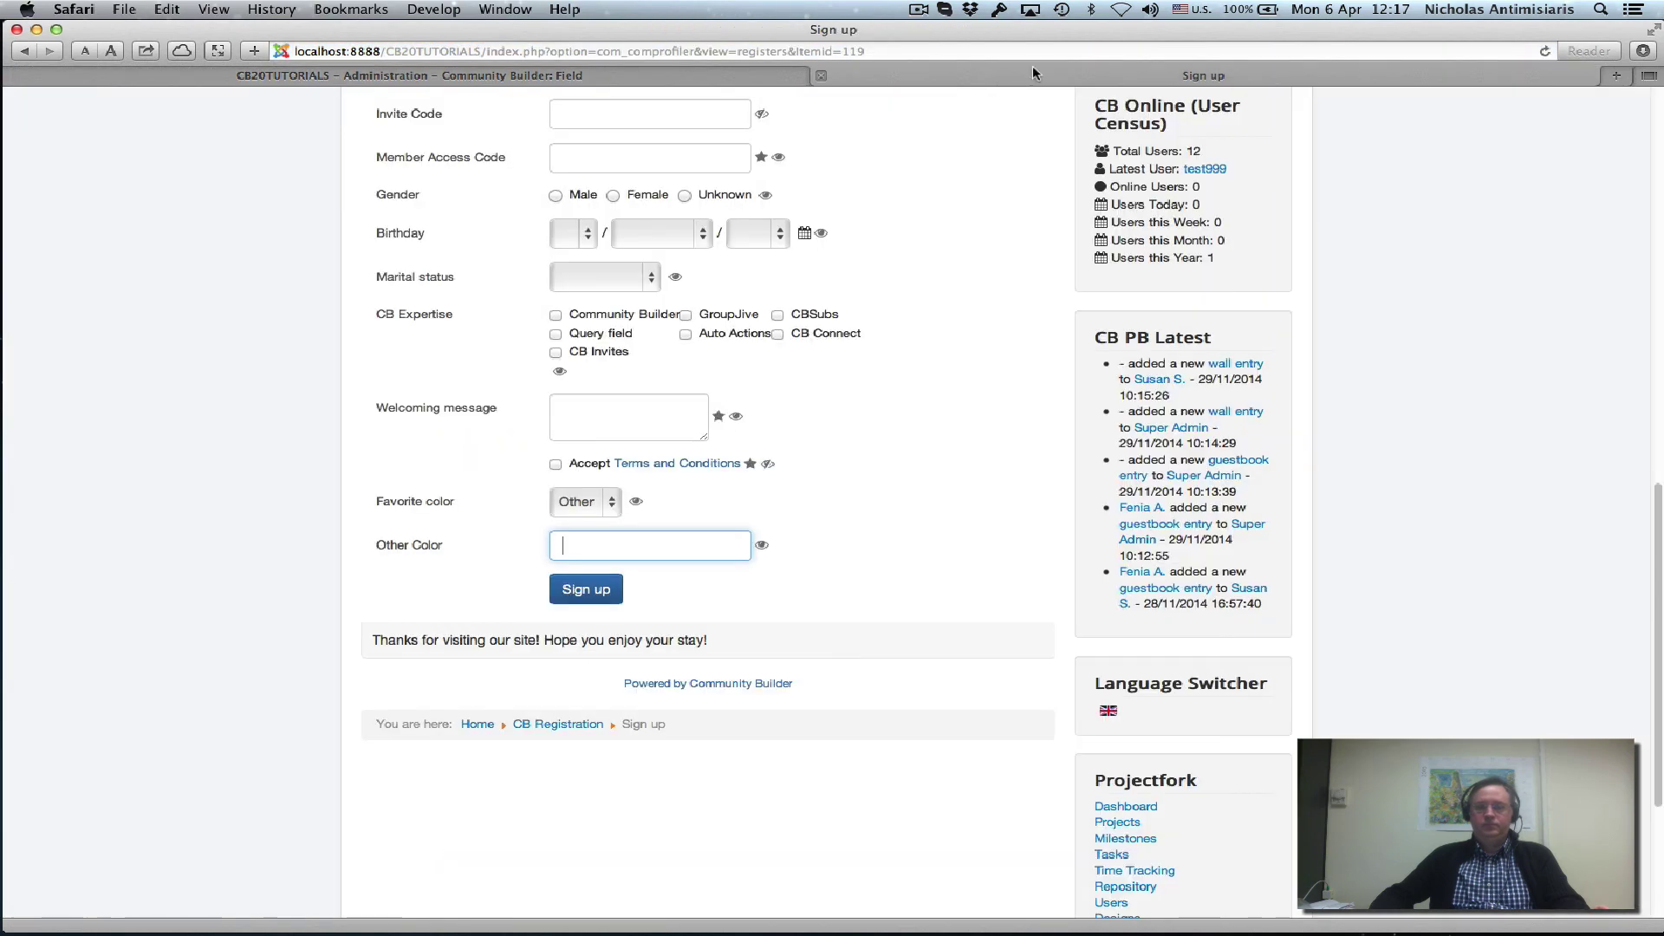
{"action": "left_click", "coordinate": [1546, 51]}
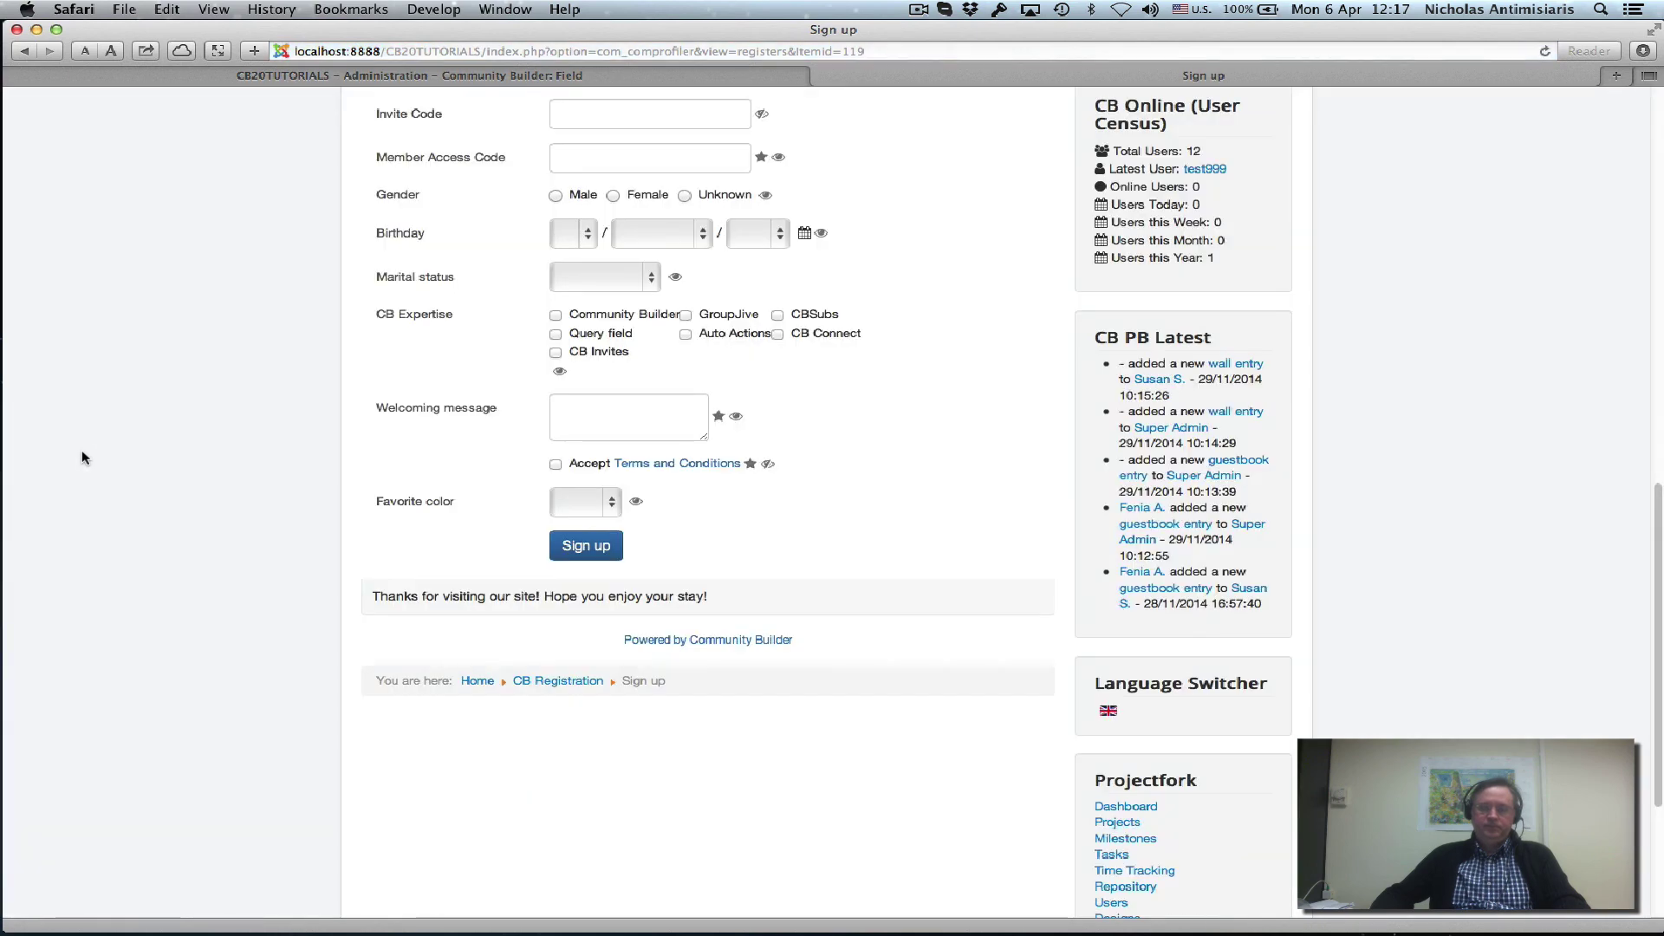
{"action": "left_click", "coordinate": [608, 507]}
{"action": "left_click", "coordinate": [592, 525]}
{"action": "left_click", "coordinate": [605, 509]}
{"action": "left_click", "coordinate": [595, 559]}
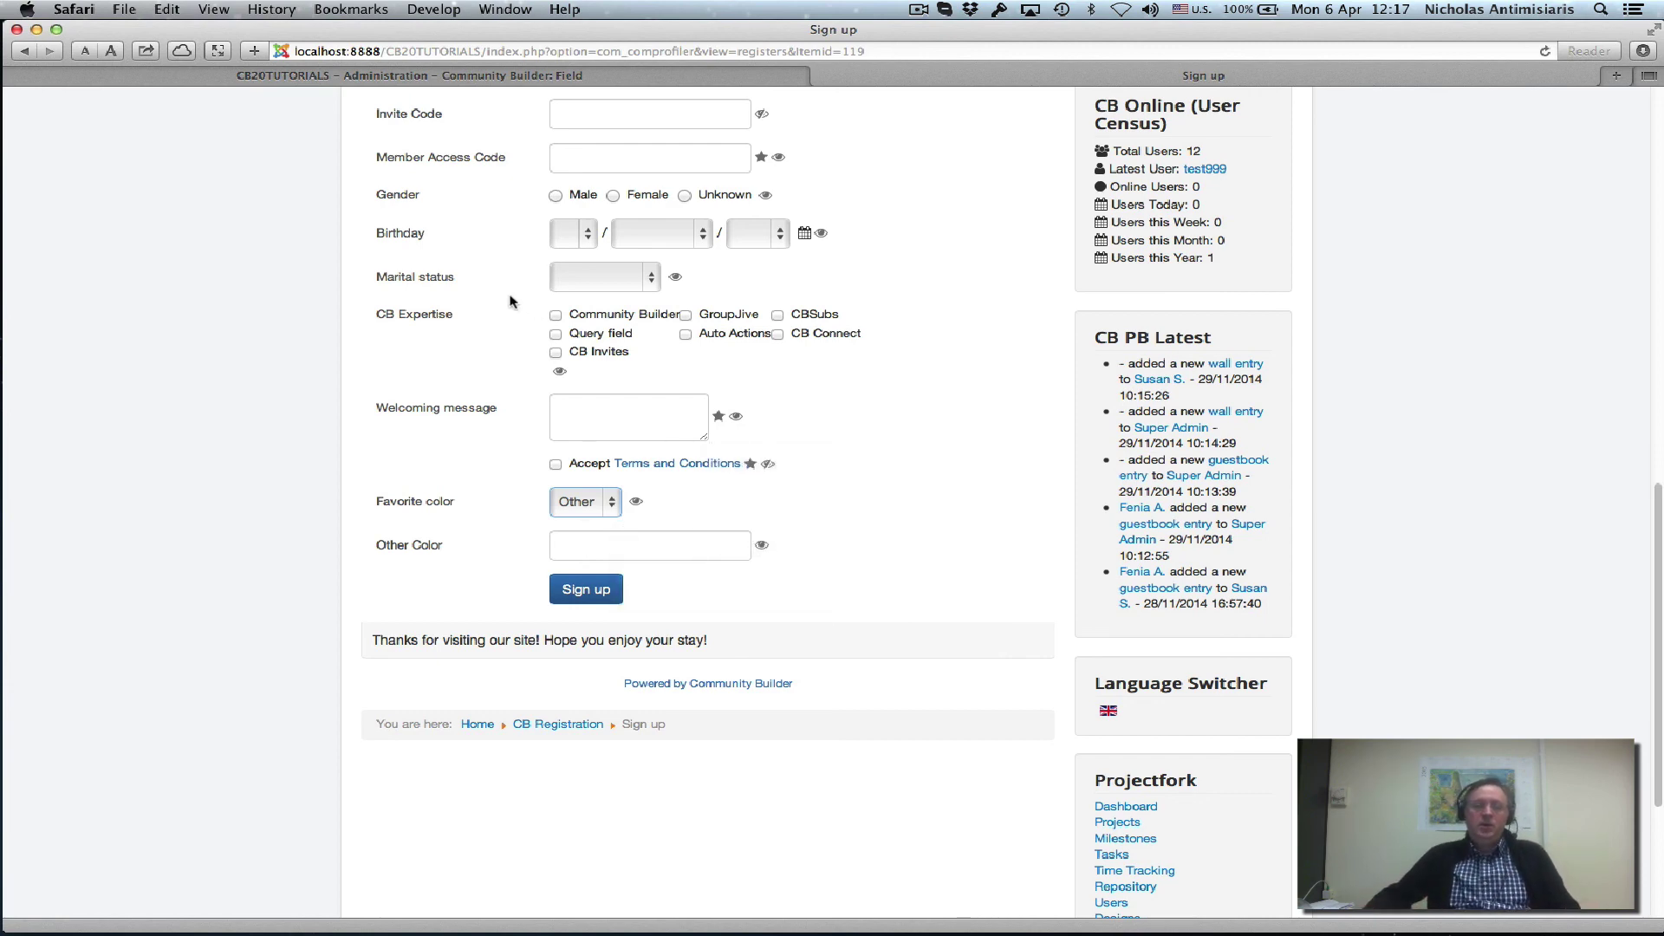
{"action": "left_click", "coordinate": [503, 76]}
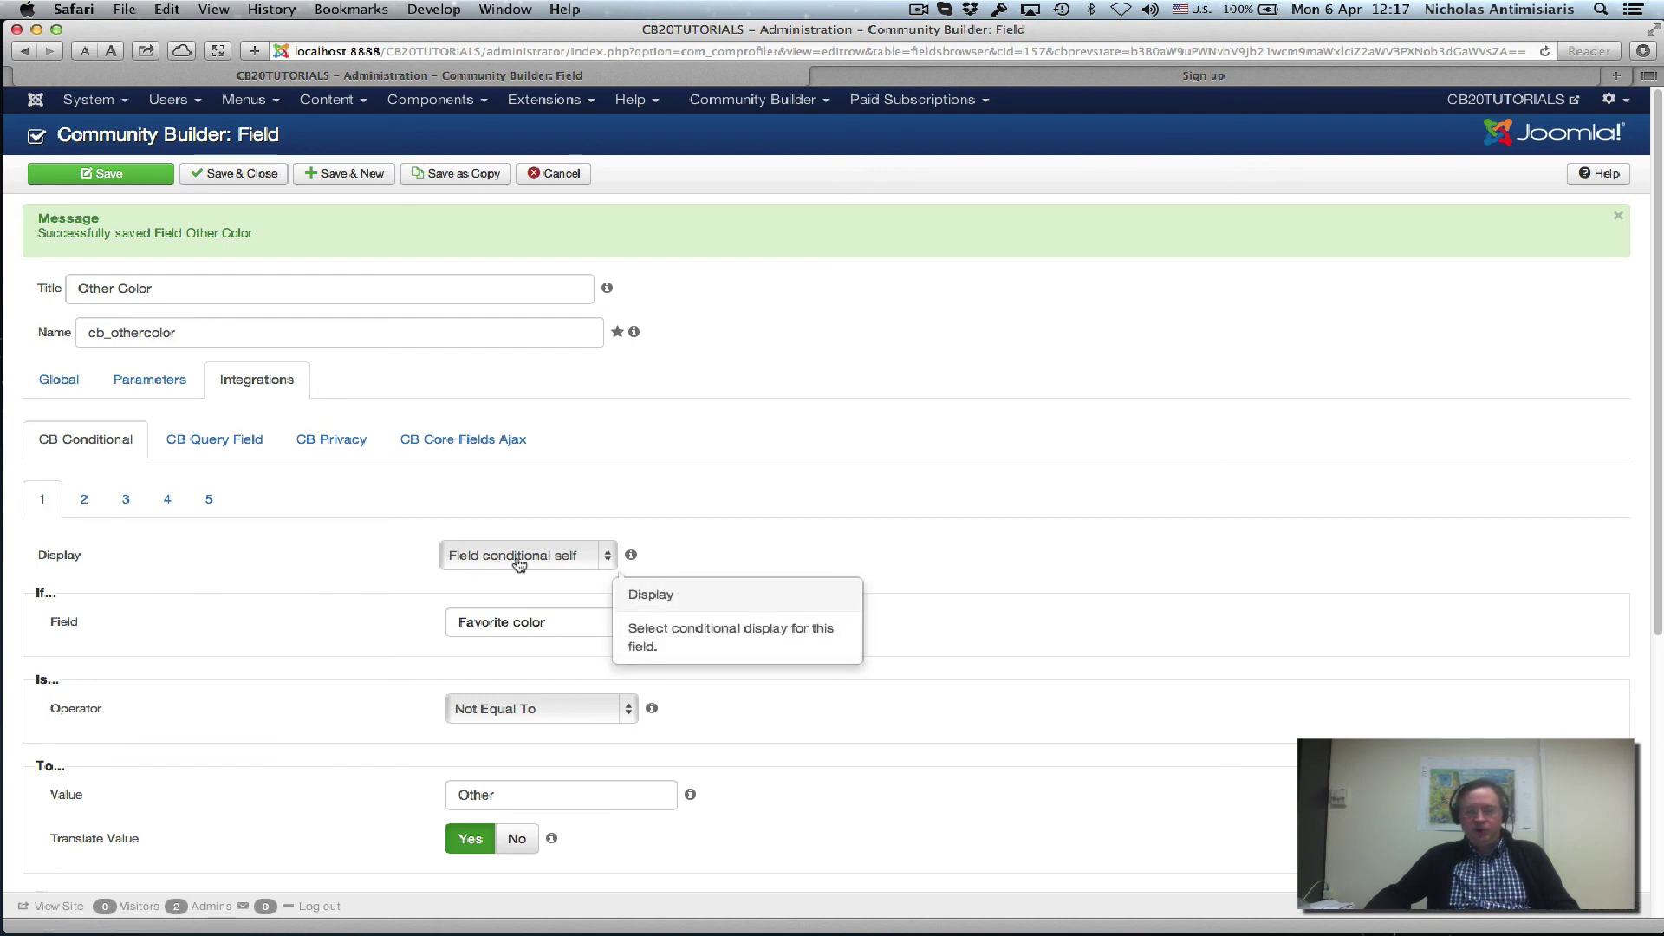
Step: Switch to Other Color's conditional rule 2 to confirm its Display is Normal CB settings
{"action": "left_click", "coordinate": [83, 503]}
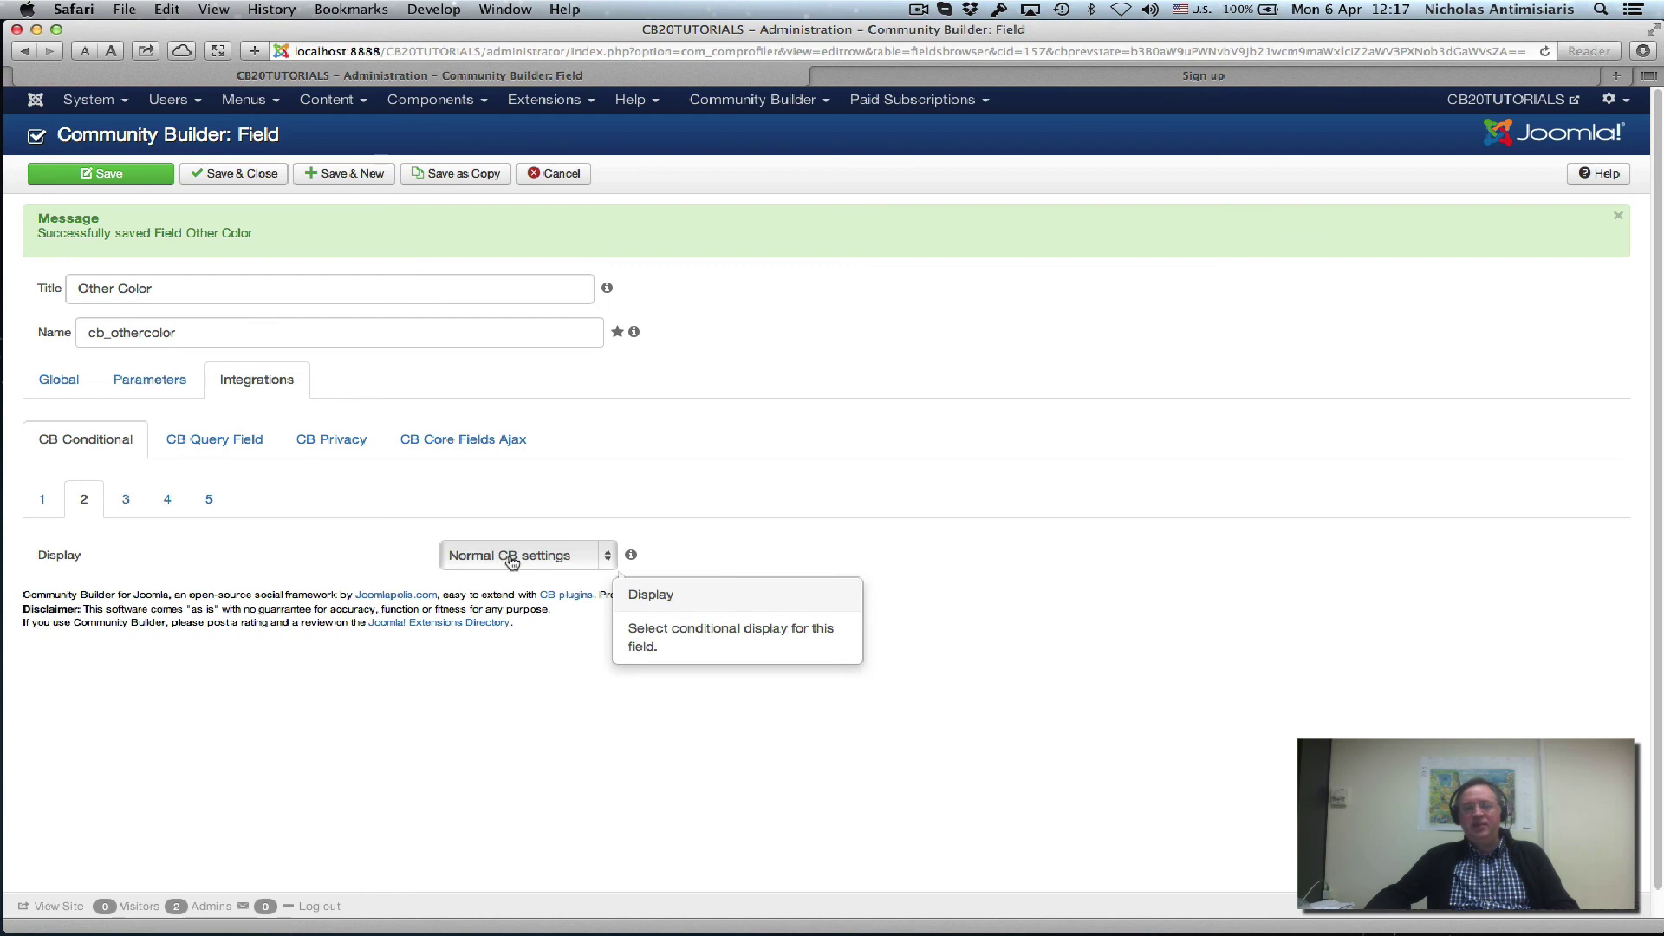